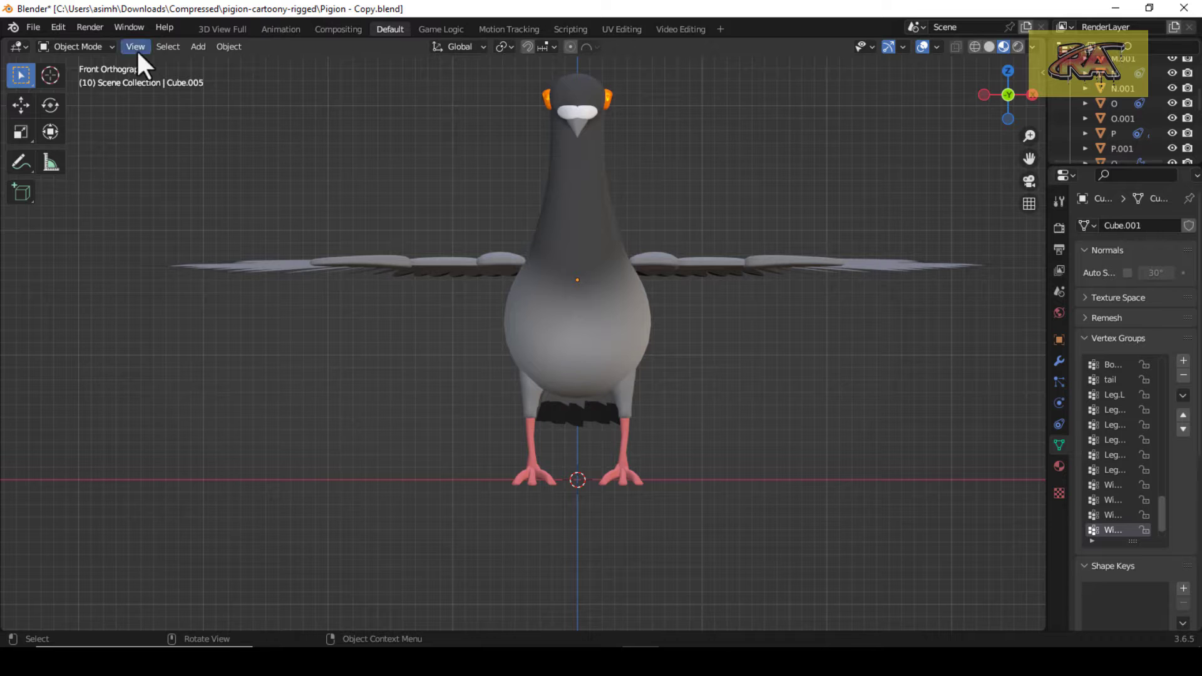
Step: Search the add-on preferences for "rigi" and make sure the Rigging: Rigify add-on is enabled
{"action": "left_click", "coordinate": [54, 26]}
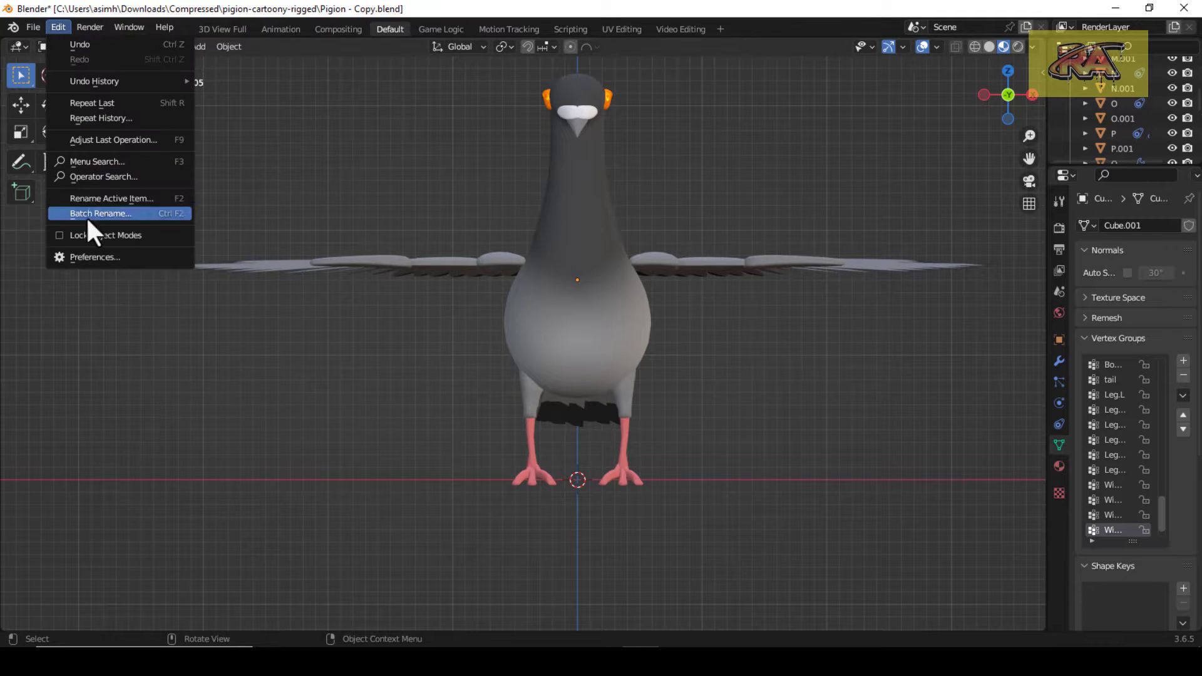
{"action": "left_click", "coordinate": [87, 256]}
{"action": "left_click", "coordinate": [53, 196]}
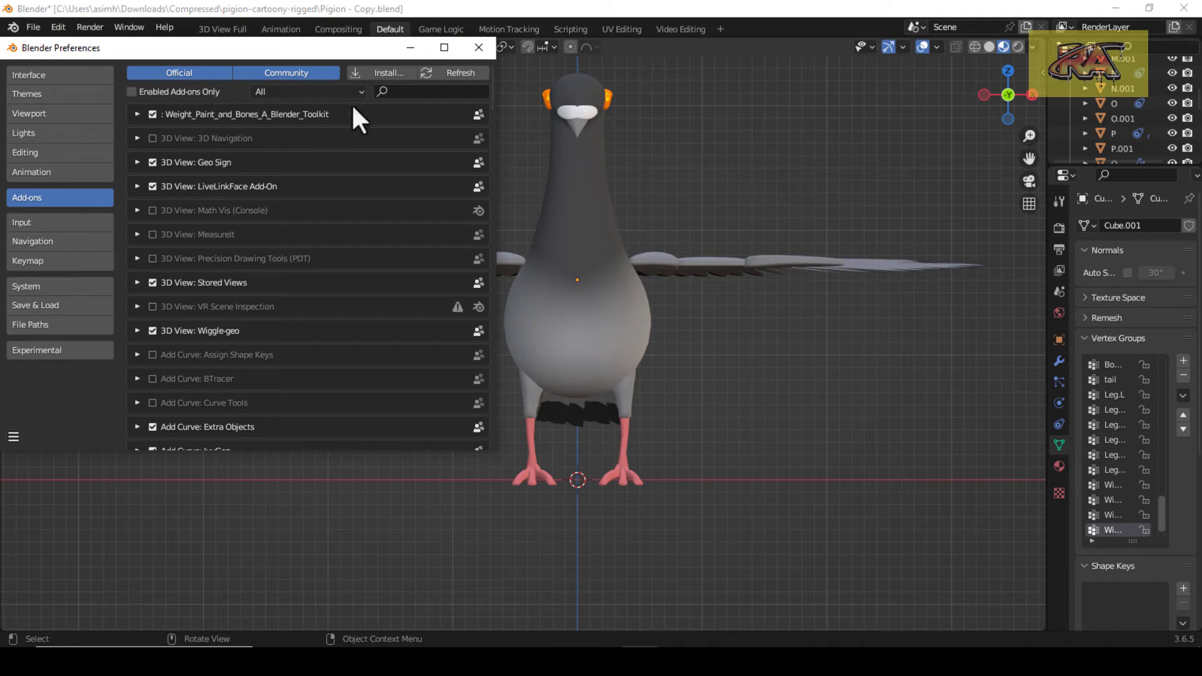
{"action": "type", "text": "rigi"}
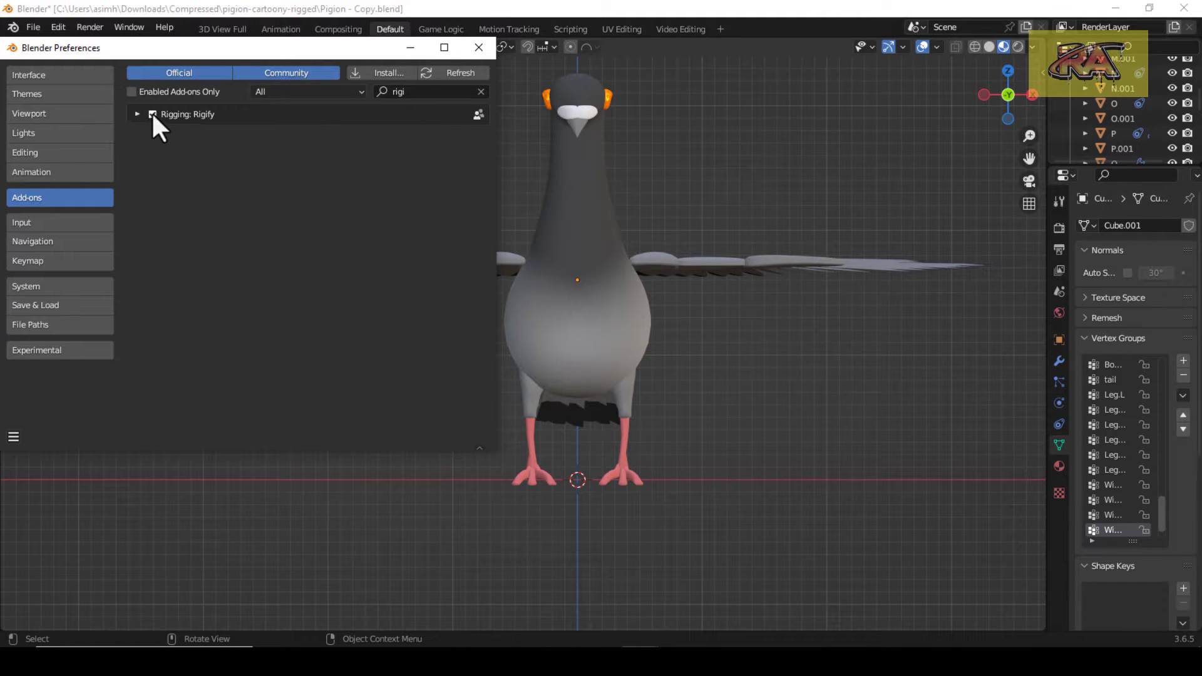
Step: Save the preferences manually from the Save & Load section and close the preferences window
{"action": "left_click", "coordinate": [66, 306]}
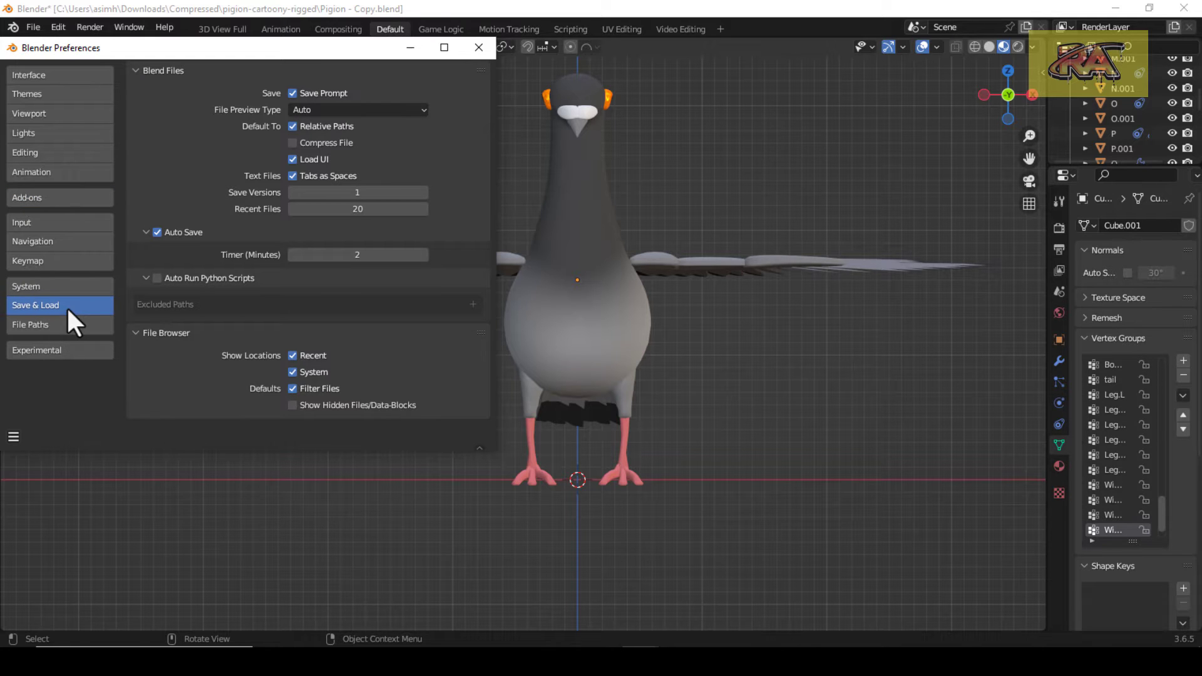
{"action": "left_click", "coordinate": [11, 436]}
{"action": "left_click", "coordinate": [38, 398]}
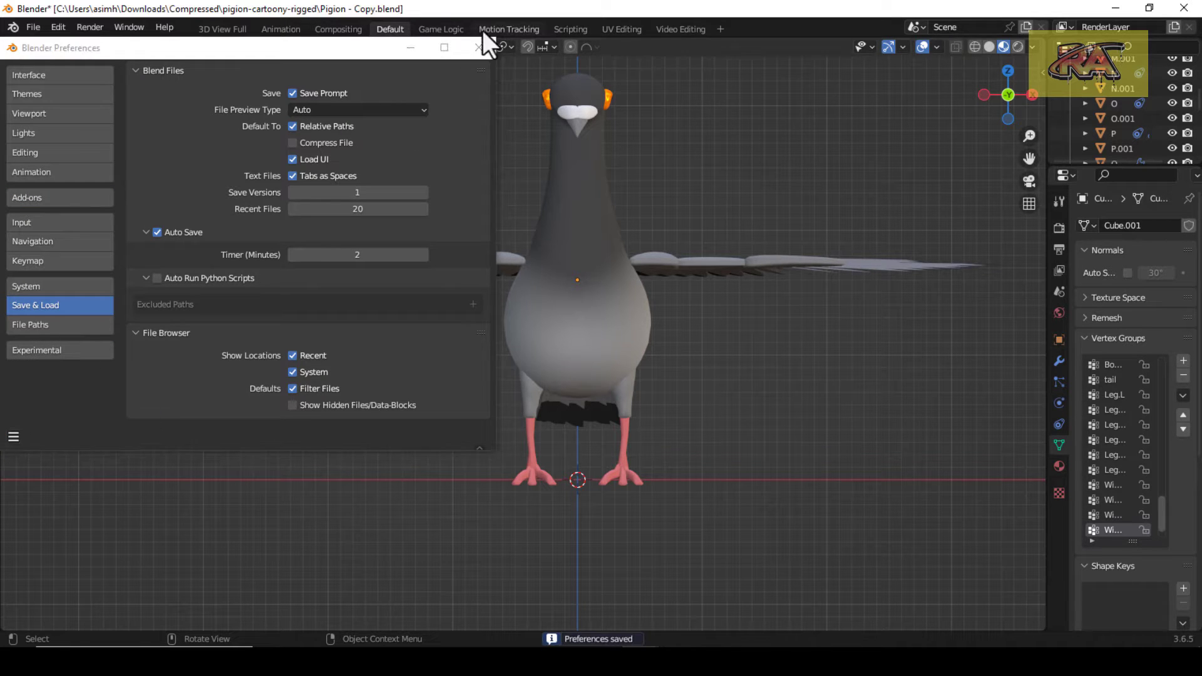
{"action": "left_click", "coordinate": [479, 47]}
Step: Add a Bird (Meta-Rig) armature and scale it up about 16 times to roughly match the pigeon's size
{"action": "left_click", "coordinate": [205, 47]}
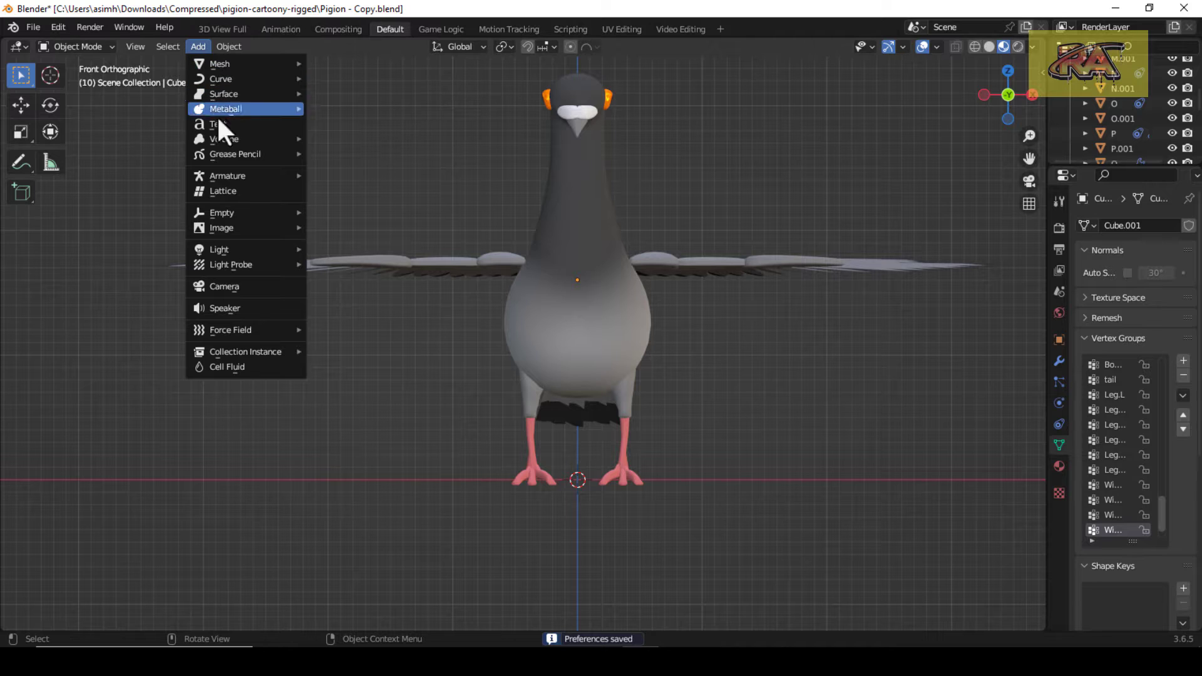
{"action": "mouse_move", "coordinate": [225, 253]}
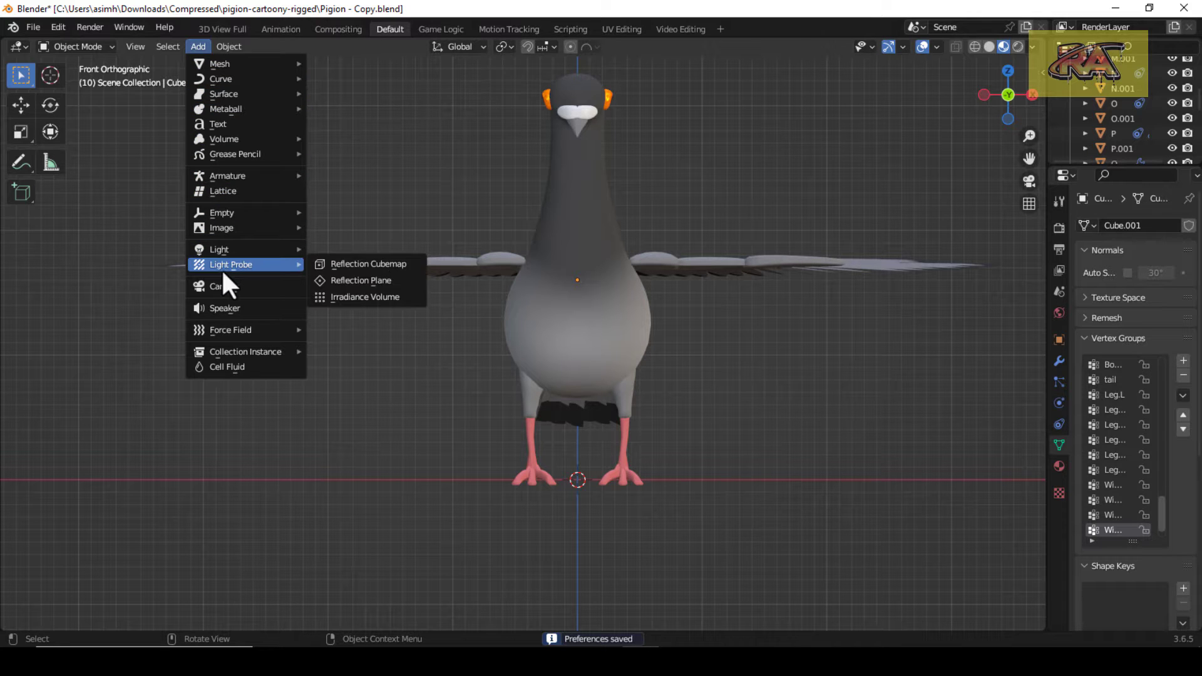
{"action": "mouse_move", "coordinate": [256, 178]}
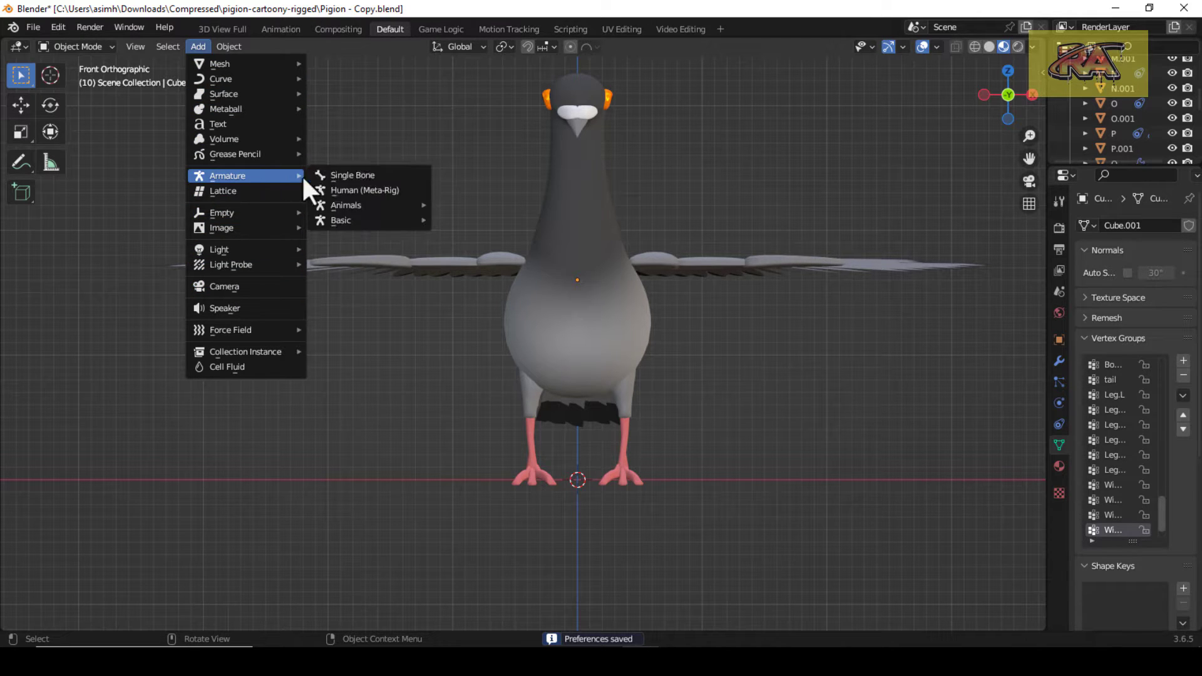
{"action": "mouse_move", "coordinate": [351, 206]}
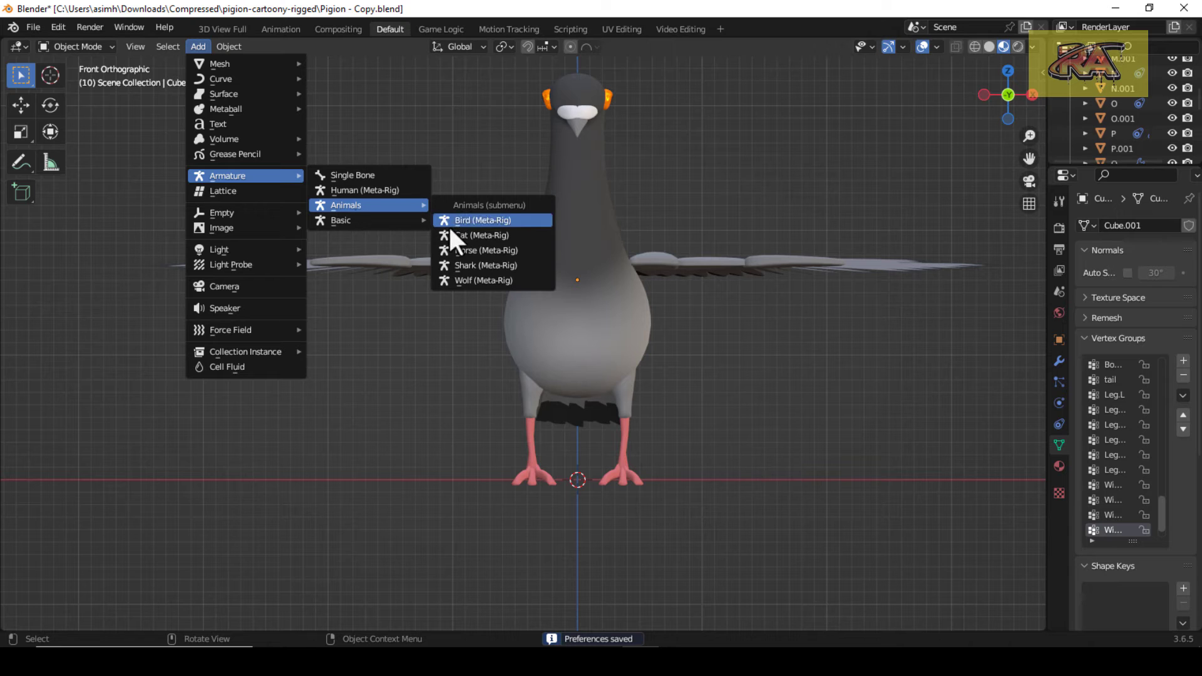
{"action": "left_click", "coordinate": [474, 225]}
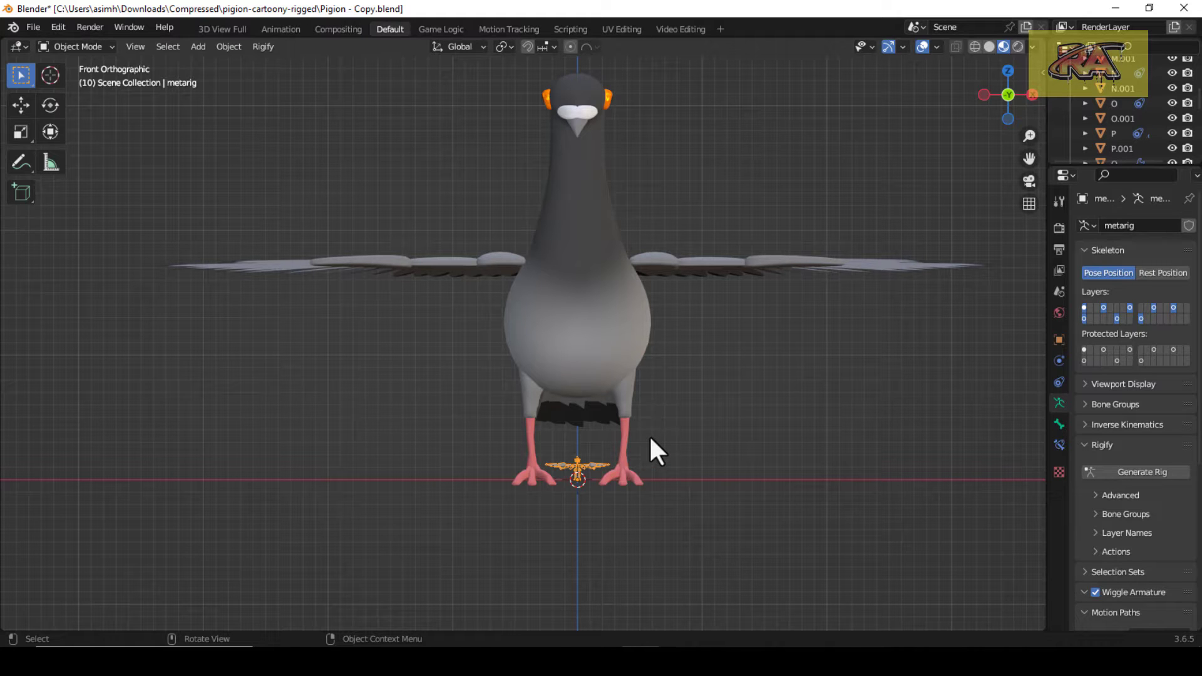
{"action": "key", "text": "s"}
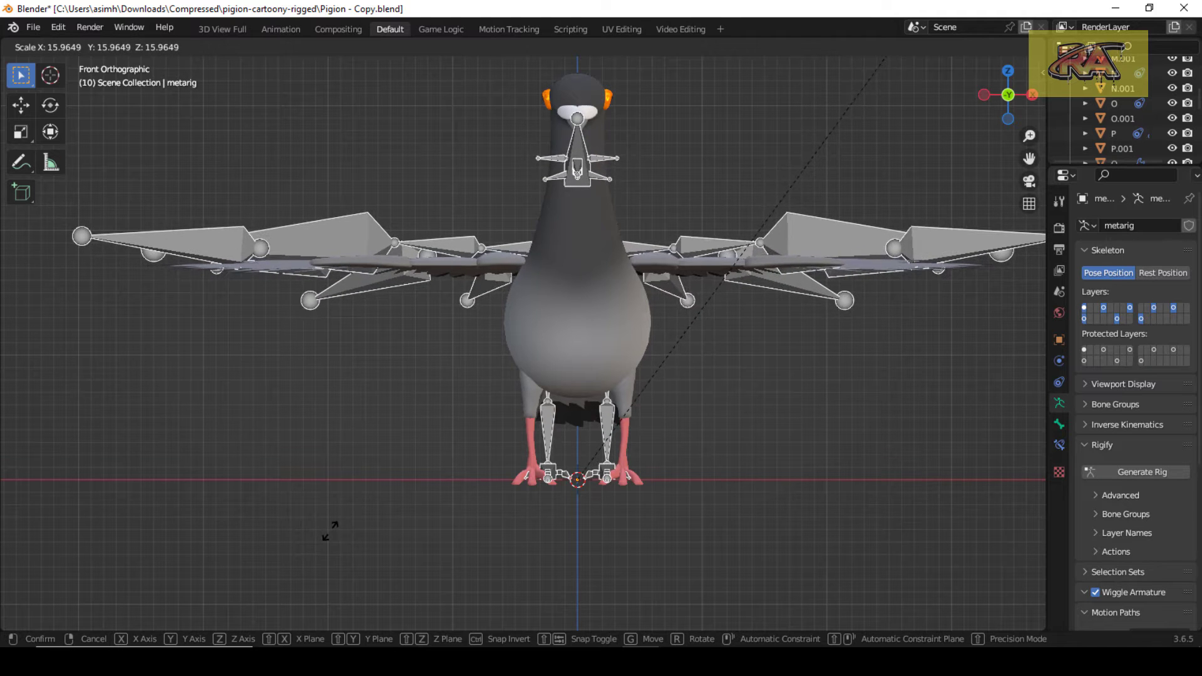
{"action": "left_click", "coordinate": [325, 543]}
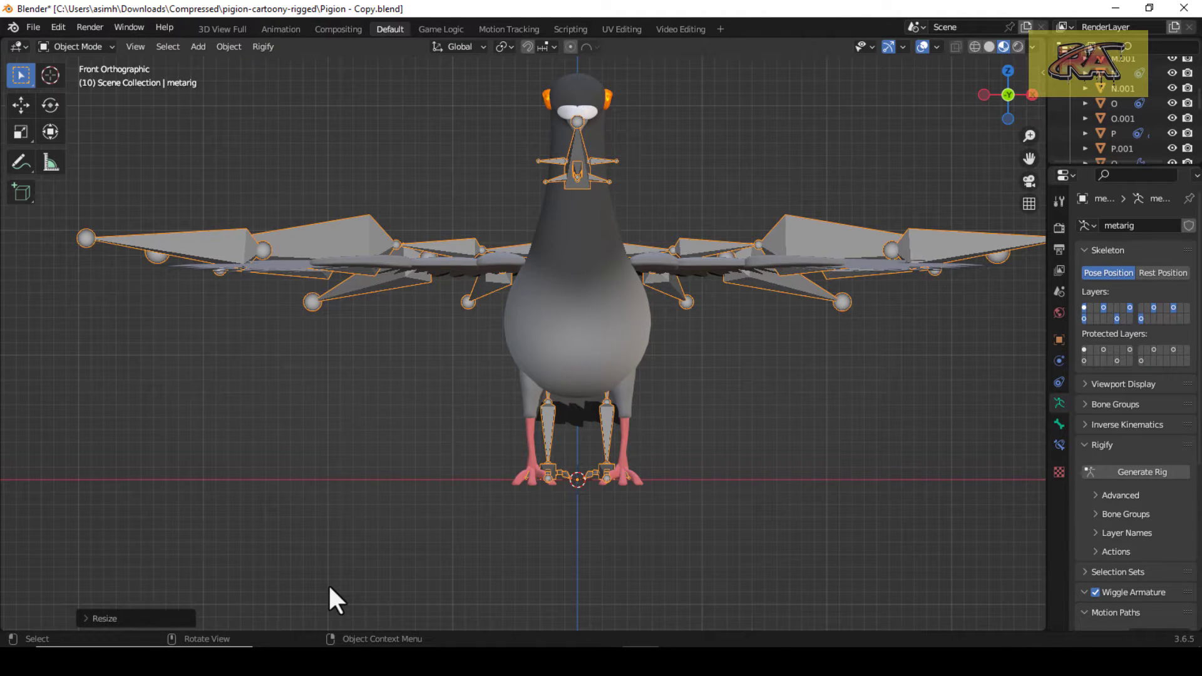
Step: Set the metarig's viewport display to In Front so its bones show through the pigeon mesh
{"action": "key", "text": "KP_3"}
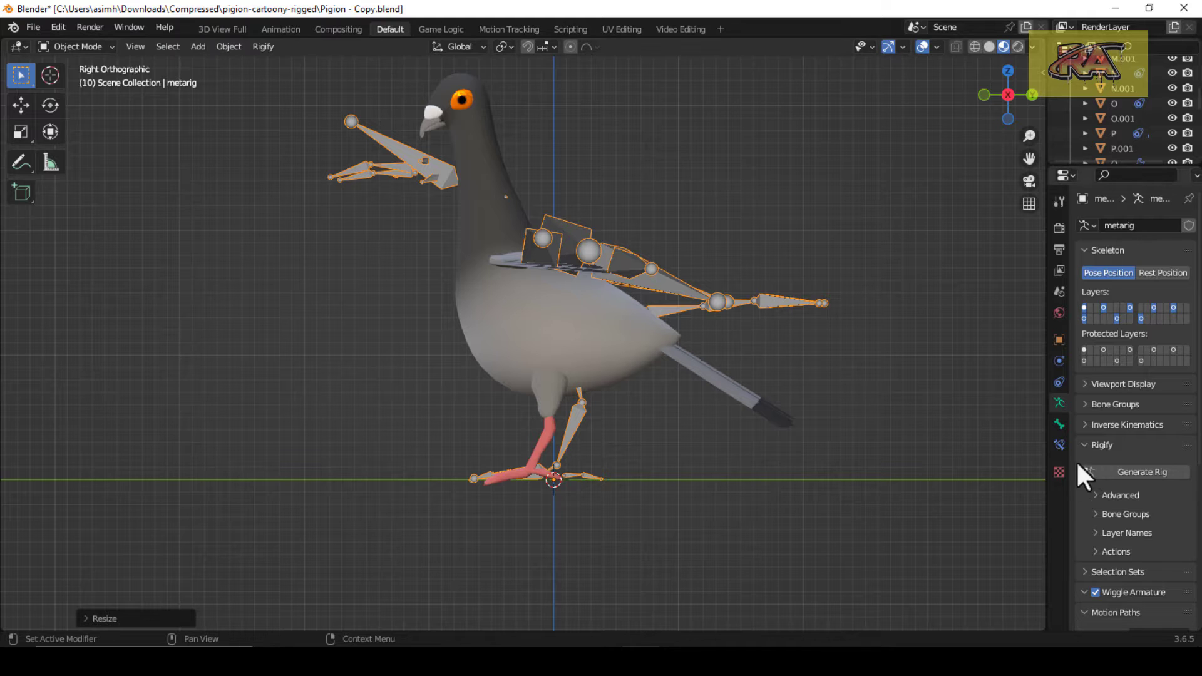
{"action": "left_click_drag", "start_coordinate": [1046, 441], "coordinate": [944, 443]}
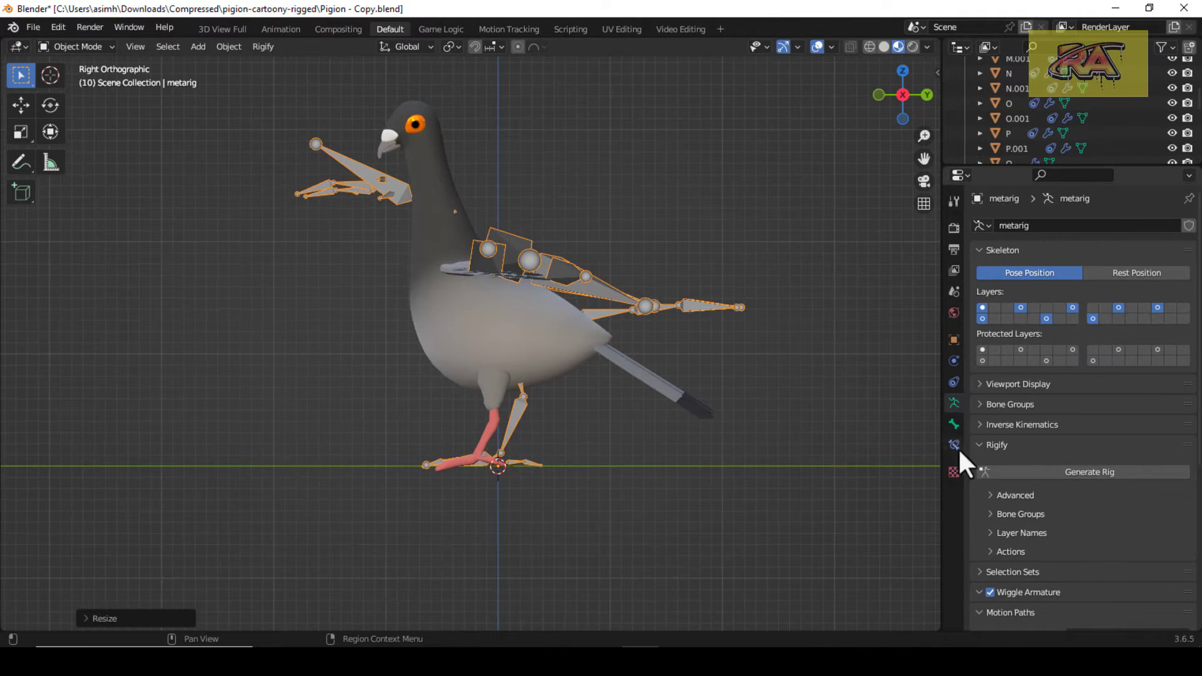
{"action": "left_click", "coordinate": [954, 424]}
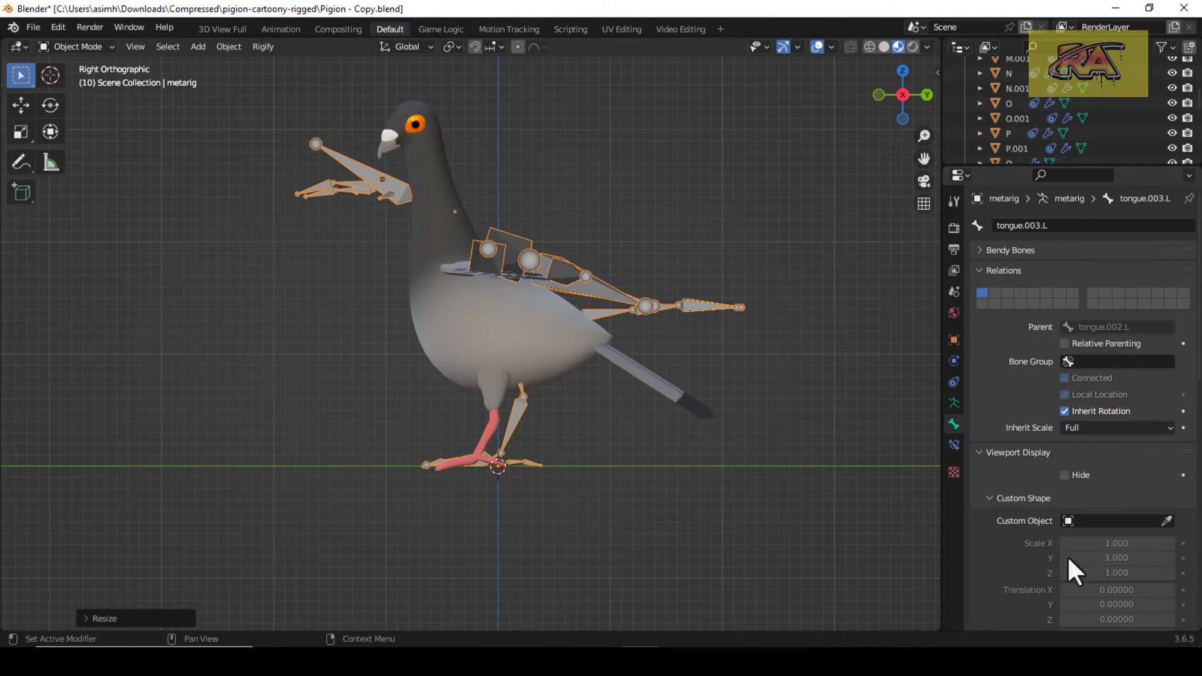
{"action": "left_click", "coordinate": [955, 404]}
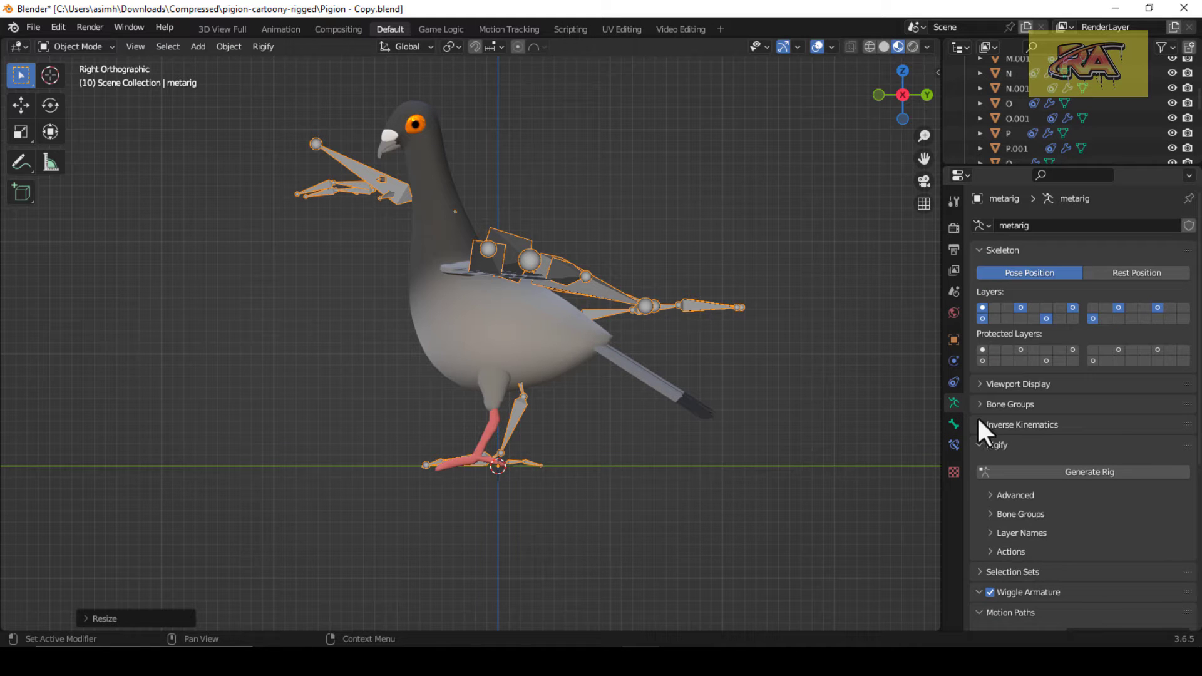
{"action": "left_click", "coordinate": [982, 385]}
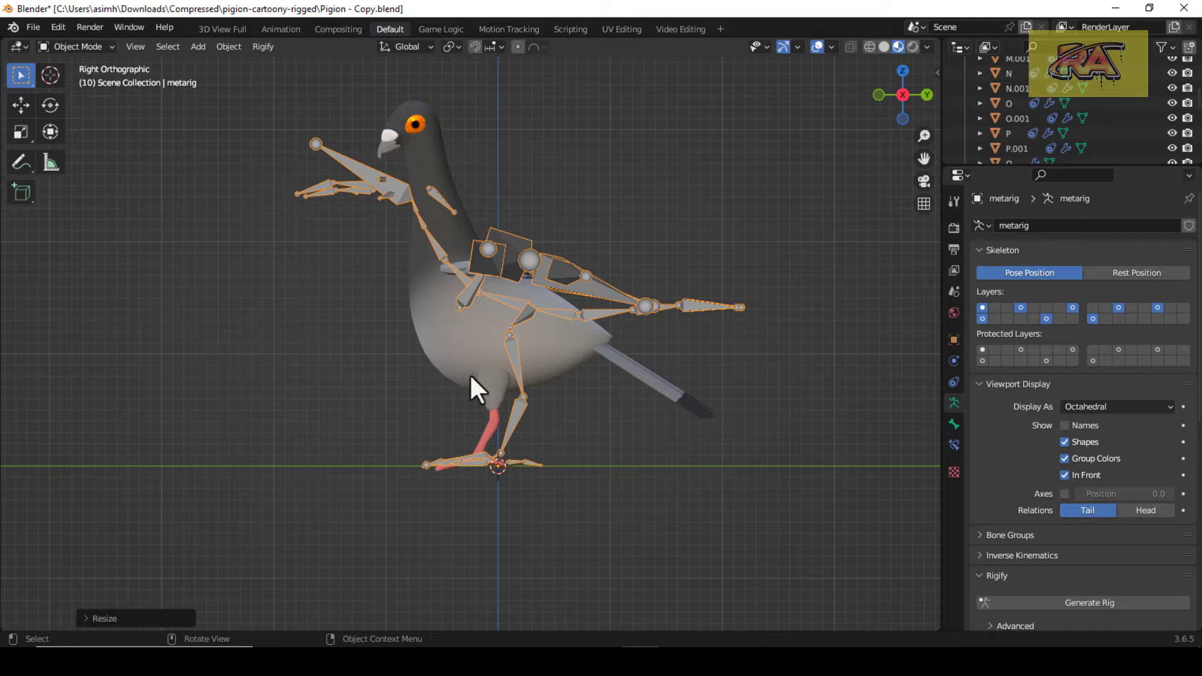
Step: Scale the metarig down to about 0.8 and check its fit from the top and front
{"action": "key", "text": "s"}
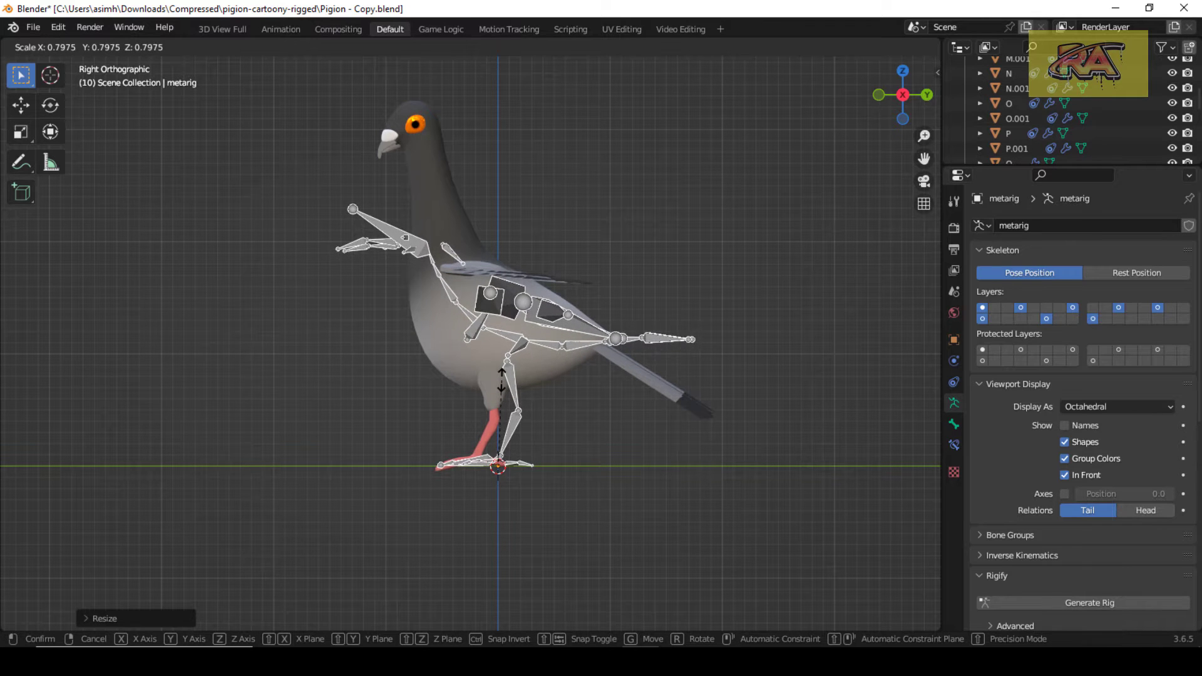
{"action": "left_click", "coordinate": [501, 381]}
{"action": "key", "text": "KP_7"}
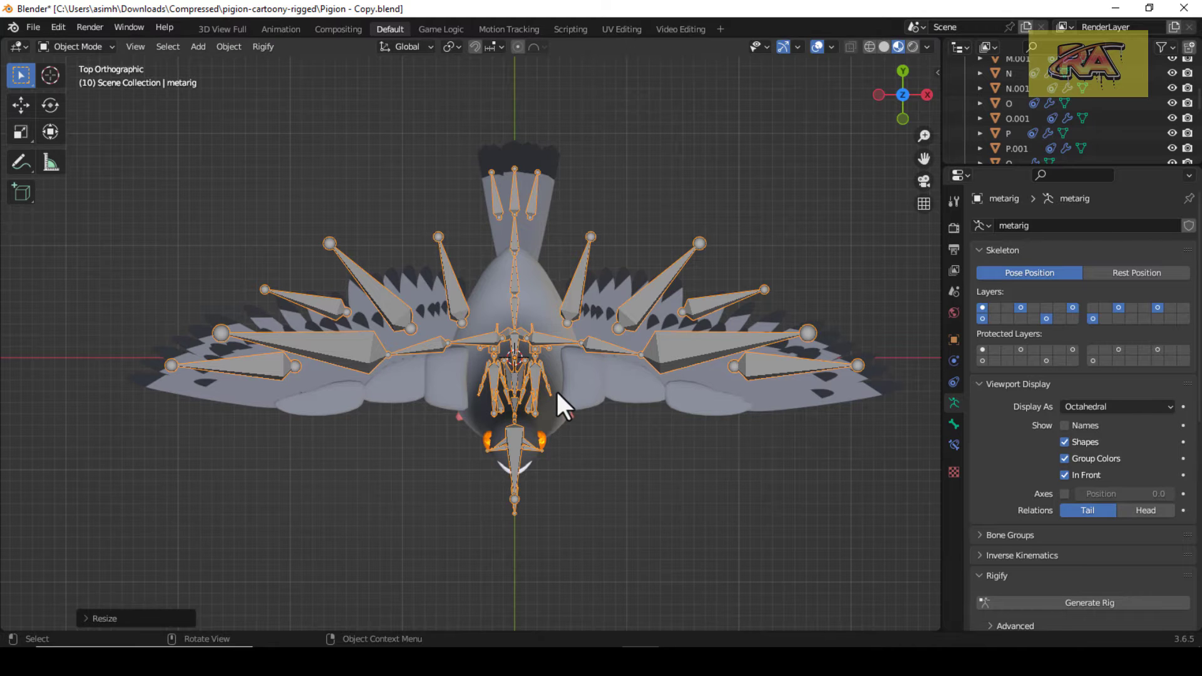
{"action": "key", "text": "KP_1"}
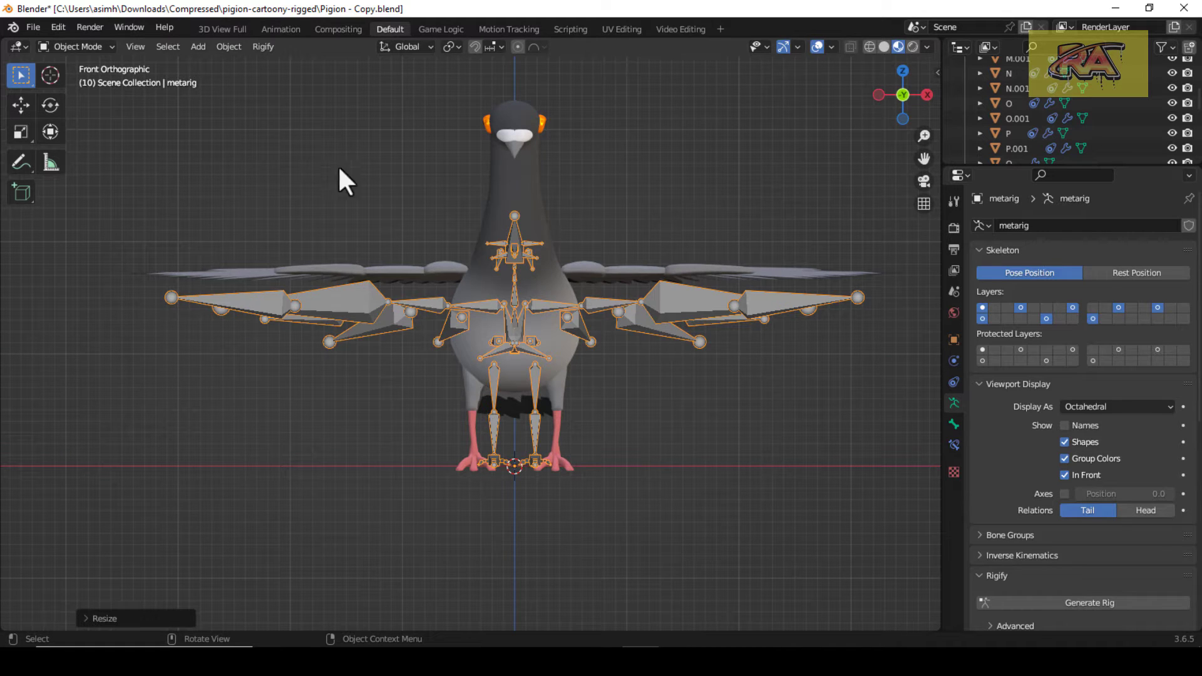
Step: Apply all transforms to the metarig and deselect it
{"action": "left_click", "coordinate": [227, 47]}
{"action": "mouse_move", "coordinate": [288, 124]}
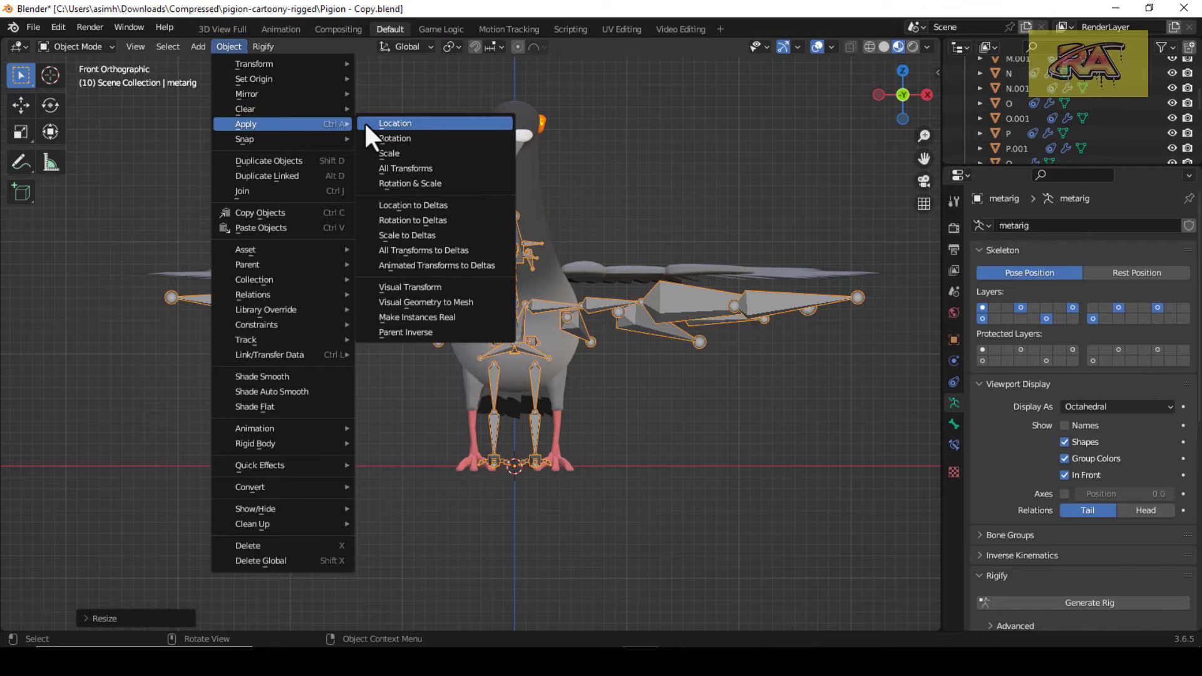
{"action": "left_click", "coordinate": [383, 168]}
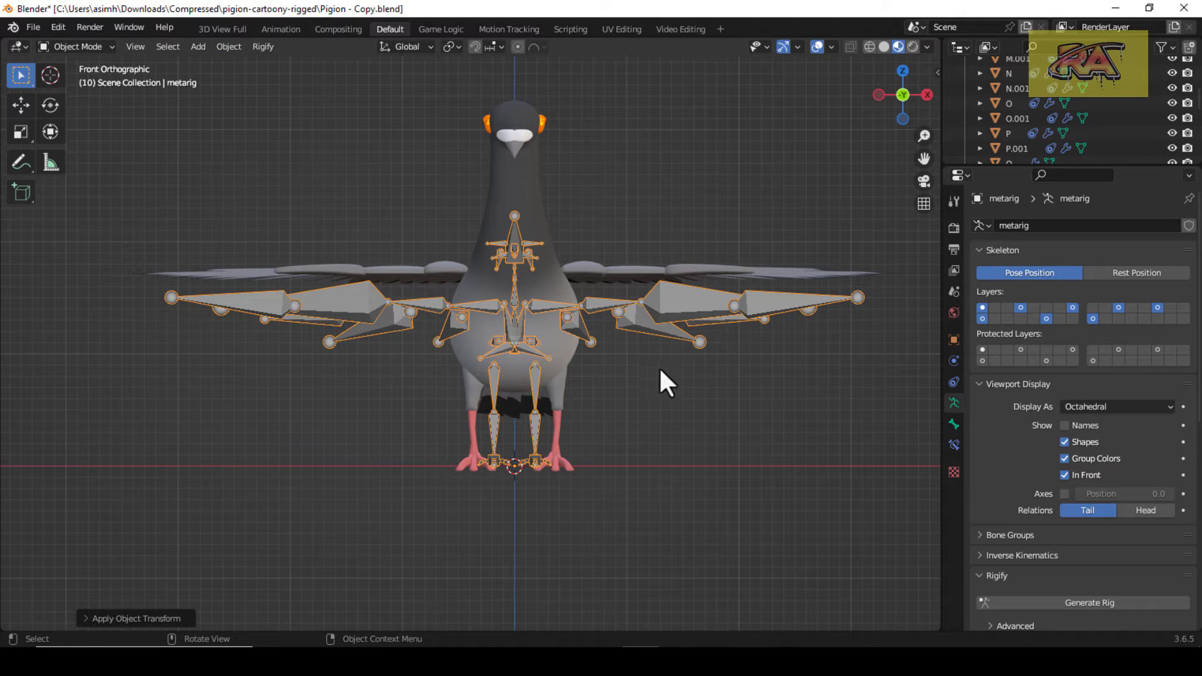
{"action": "left_click", "coordinate": [653, 421]}
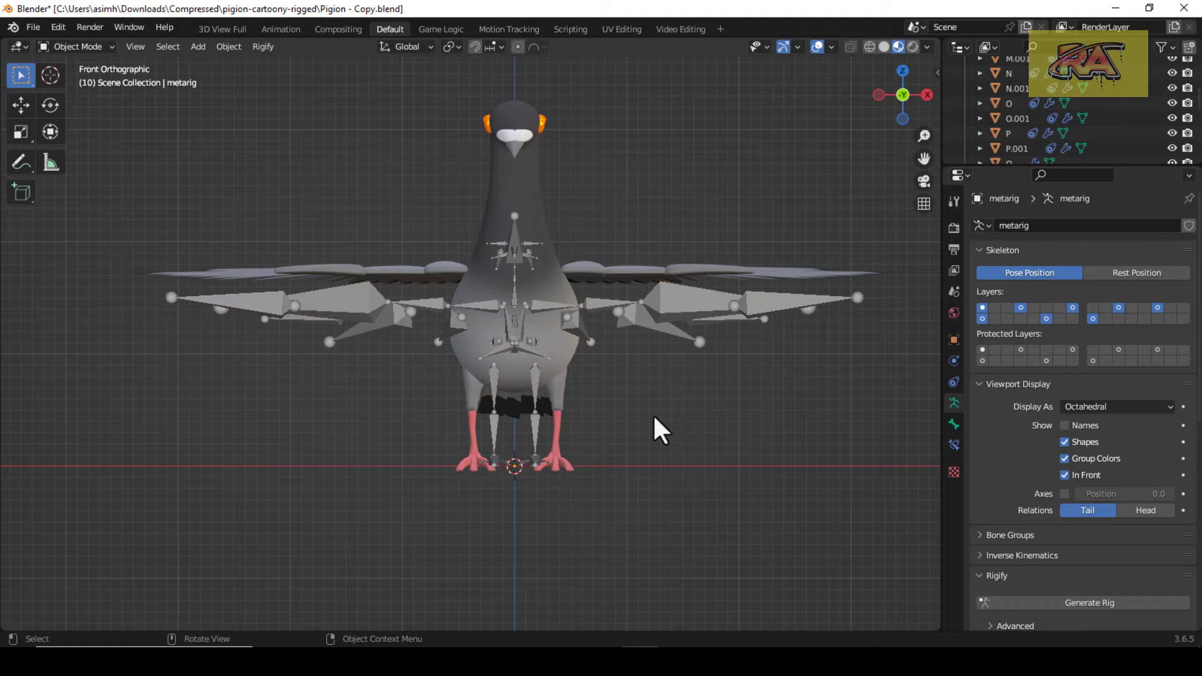
Step: Select the metarig in the top view and switch it to Edit Mode
{"action": "key", "text": "KP_7"}
{"action": "scroll", "coordinate": [661, 392], "scroll_direction": "up", "scroll_amount": 2}
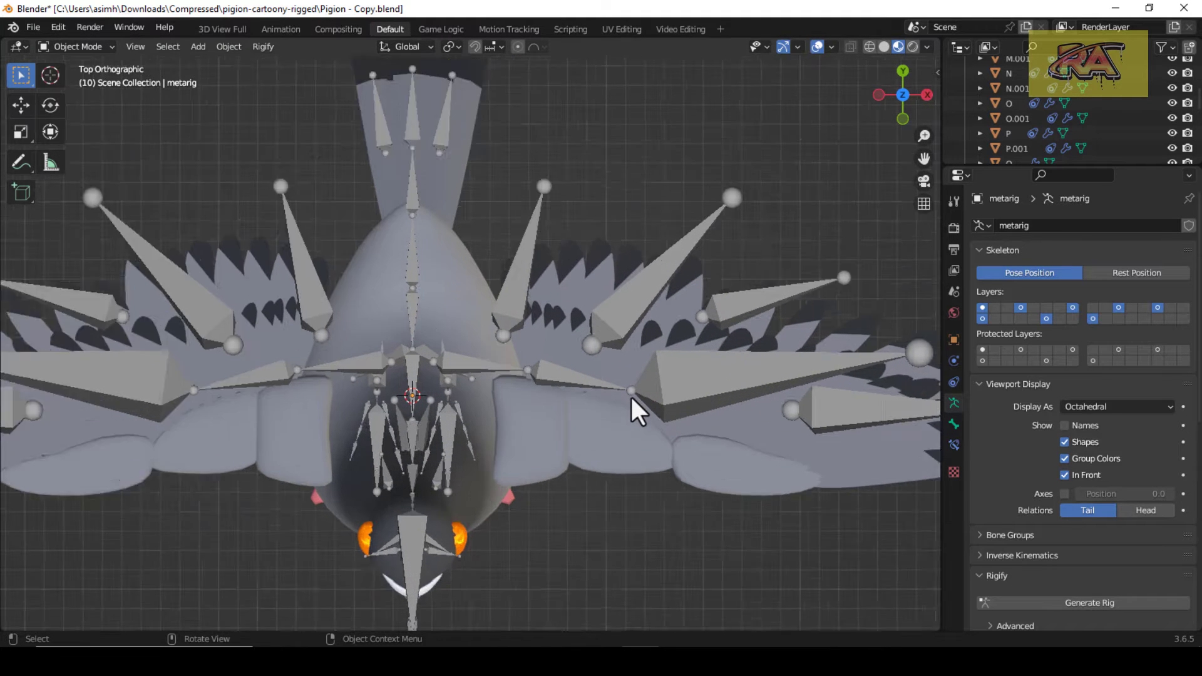
{"action": "scroll", "coordinate": [633, 396], "scroll_direction": "up", "scroll_amount": 2}
{"action": "left_click_drag", "start_coordinate": [922, 160], "coordinate": [727, 127]}
{"action": "scroll", "coordinate": [750, 338], "scroll_direction": "down", "scroll_amount": 1}
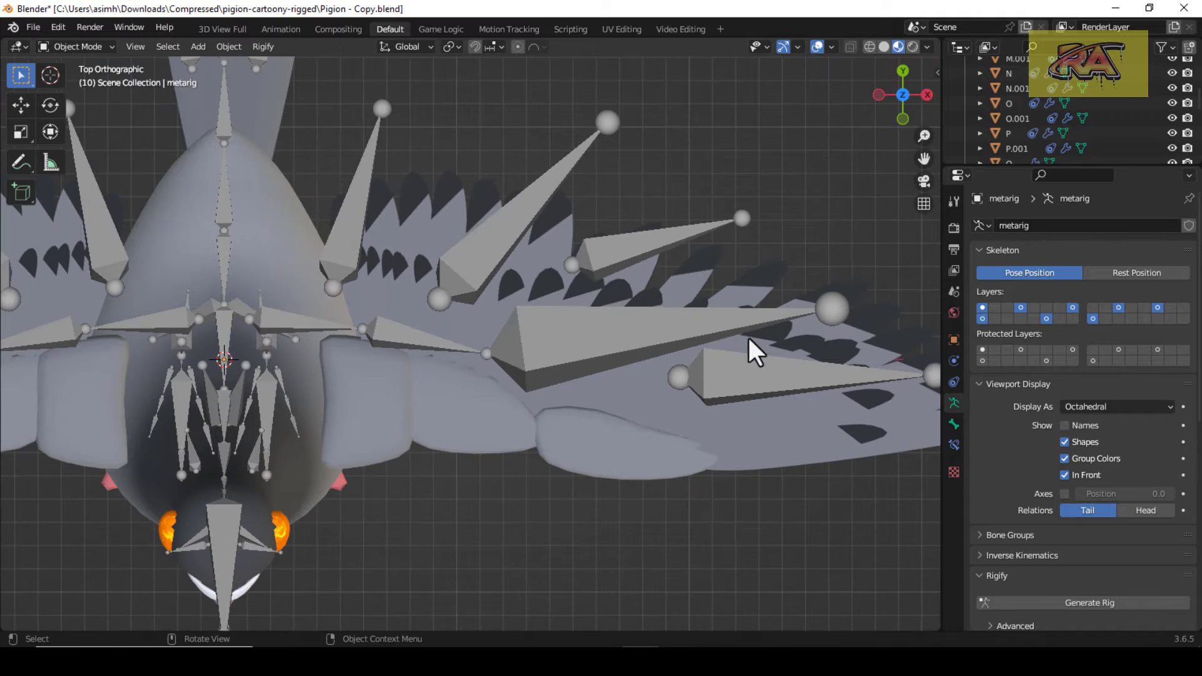
{"action": "left_click", "coordinate": [834, 304]}
{"action": "left_click", "coordinate": [834, 313]}
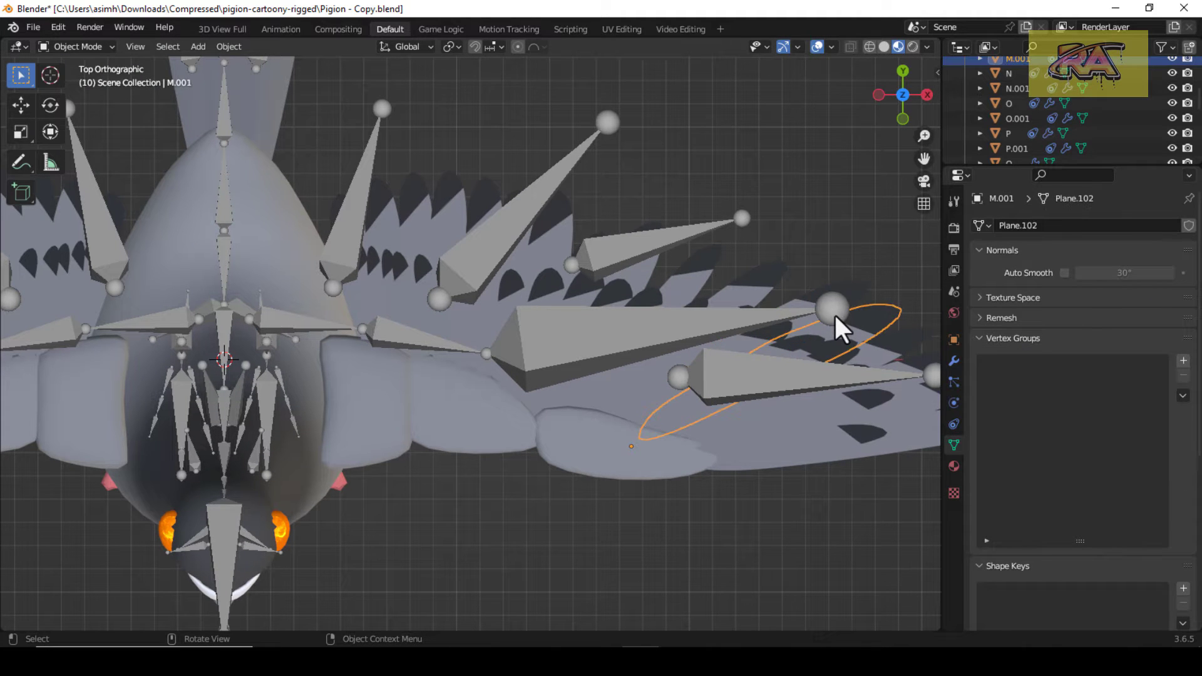
{"action": "left_click", "coordinate": [548, 324]}
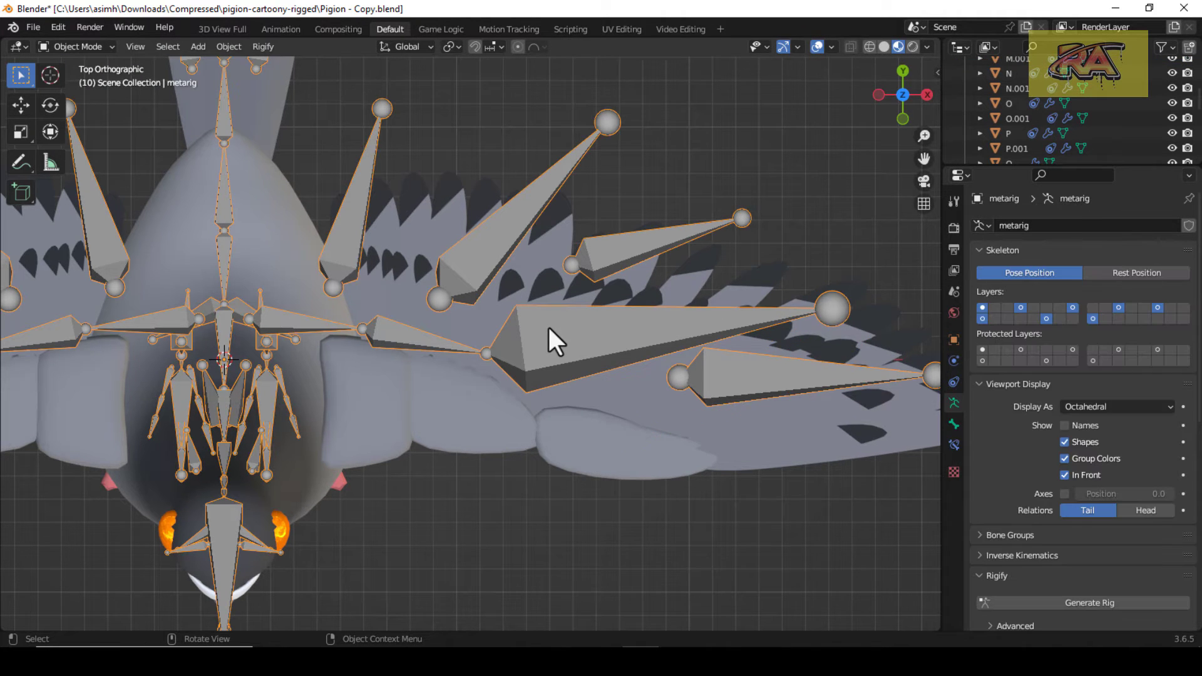
{"action": "left_click", "coordinate": [104, 45]}
{"action": "left_click", "coordinate": [96, 82]}
{"action": "scroll", "coordinate": [563, 331], "scroll_direction": "down", "scroll_amount": 5}
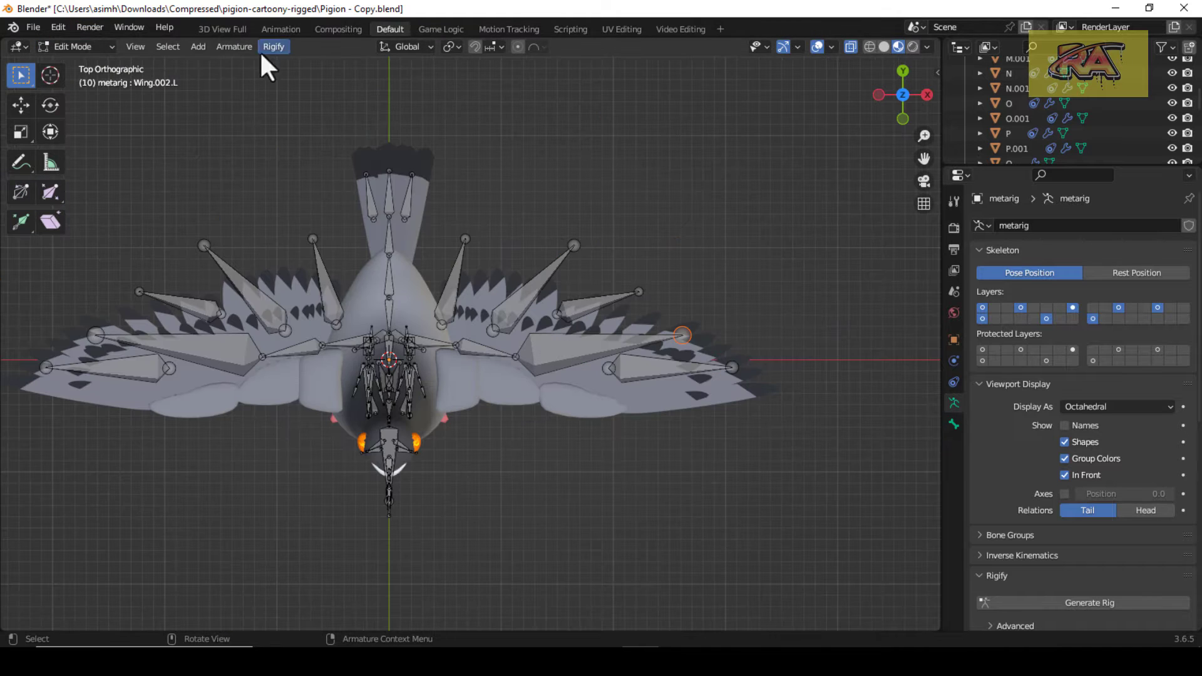
Step: Turn on X-axis mirroring and move the tip of Wing.002.L about -0.36 in X and -0.64 in Y onto the wing's front edge
{"action": "left_click", "coordinate": [168, 45]}
{"action": "left_click", "coordinate": [164, 80]}
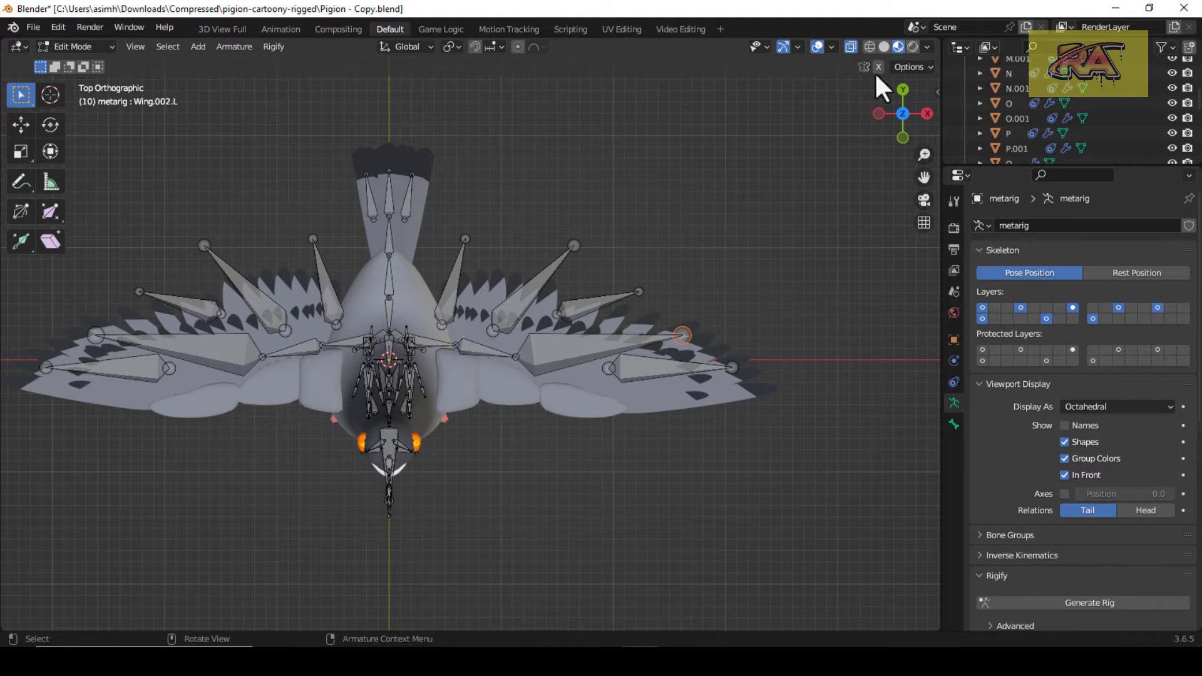
{"action": "key", "text": "g"}
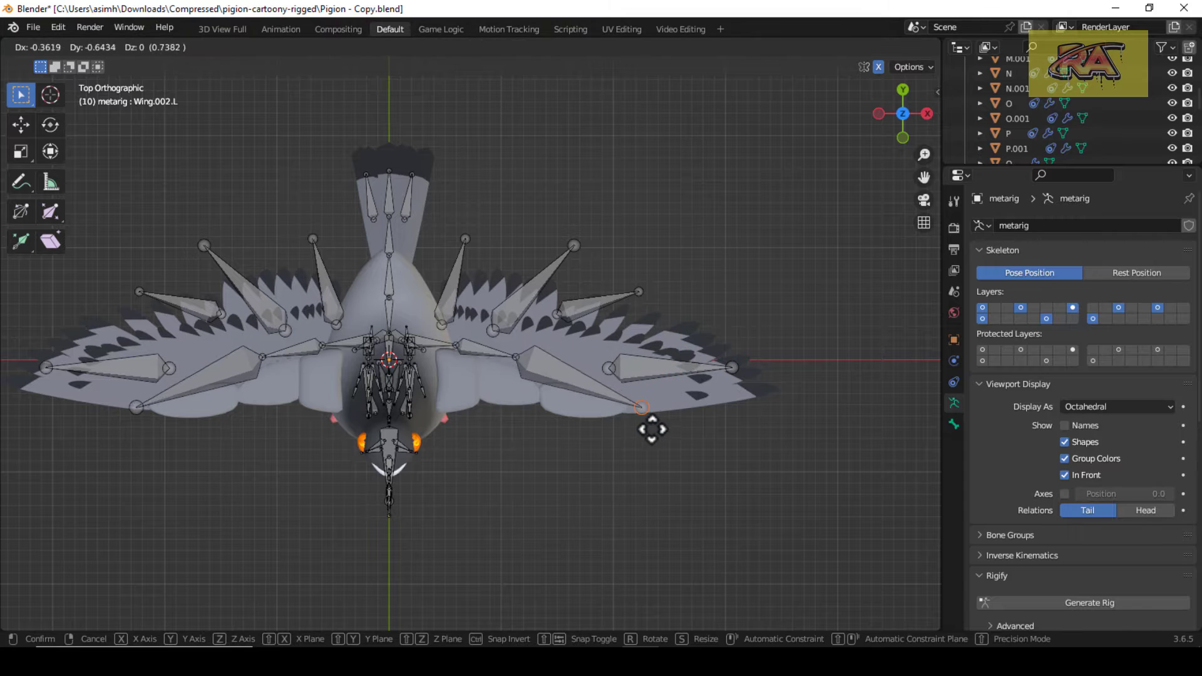
{"action": "left_click", "coordinate": [652, 430]}
Step: Move the end joints of Wing.001.L and Wing.L forward so the wing bones follow the wing's front edge
{"action": "scroll", "coordinate": [535, 369], "scroll_direction": "up", "scroll_amount": 4}
{"action": "left_click_drag", "start_coordinate": [494, 343], "coordinate": [550, 431]}
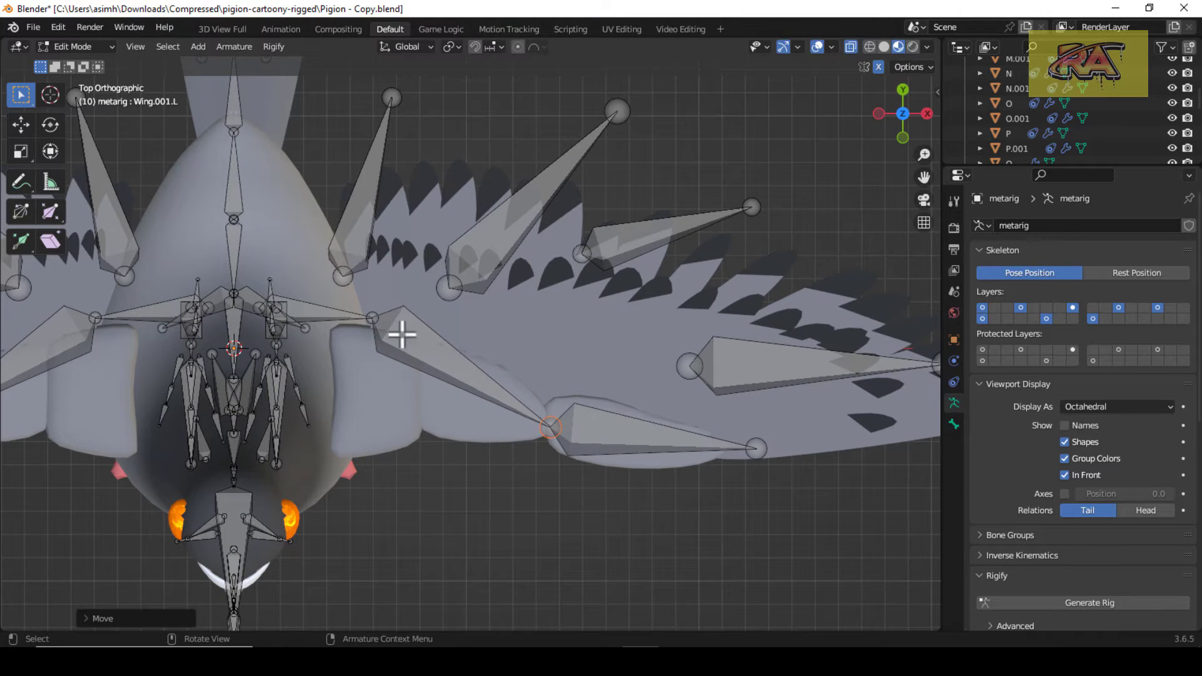
{"action": "left_click_drag", "start_coordinate": [373, 318], "coordinate": [415, 393]}
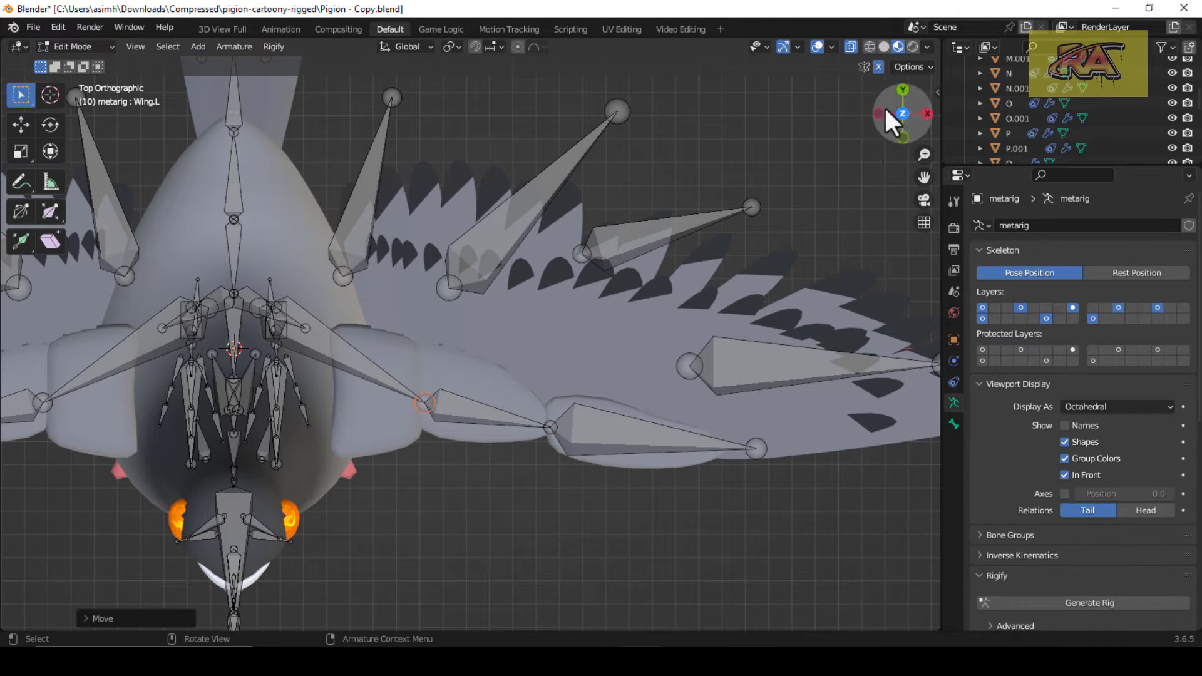
Step: Move the base joint of Wing.L about 0.32 in X and -0.15 in Y to where the wing meets the body
{"action": "left_click_drag", "start_coordinate": [885, 110], "coordinate": [821, 40]}
{"action": "left_click", "coordinate": [370, 296]}
{"action": "key", "text": "KP_7"}
{"action": "key", "text": "g"}
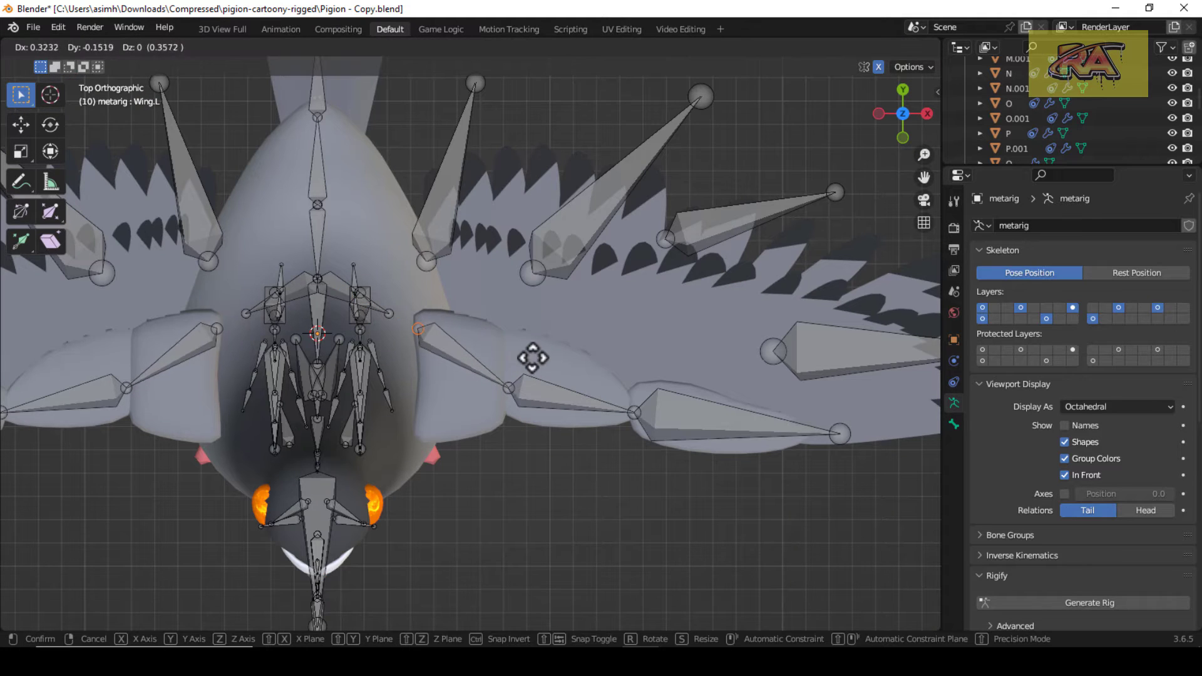
{"action": "left_click", "coordinate": [534, 362]}
Step: Fine-tune the end joints of Wing.L and Wing.001.L along the wing's front edge in the top view
{"action": "left_click", "coordinate": [508, 389]}
{"action": "key", "text": "g"}
{"action": "left_click", "coordinate": [510, 399]}
{"action": "left_click", "coordinate": [635, 413]}
{"action": "key", "text": "g"}
{"action": "left_click", "coordinate": [632, 407]}
Step: Move the base and tip of w_feather.001.L so the bone lies along the outermost feathers to the wingtip
{"action": "scroll", "coordinate": [748, 348], "scroll_direction": "down", "scroll_amount": 1}
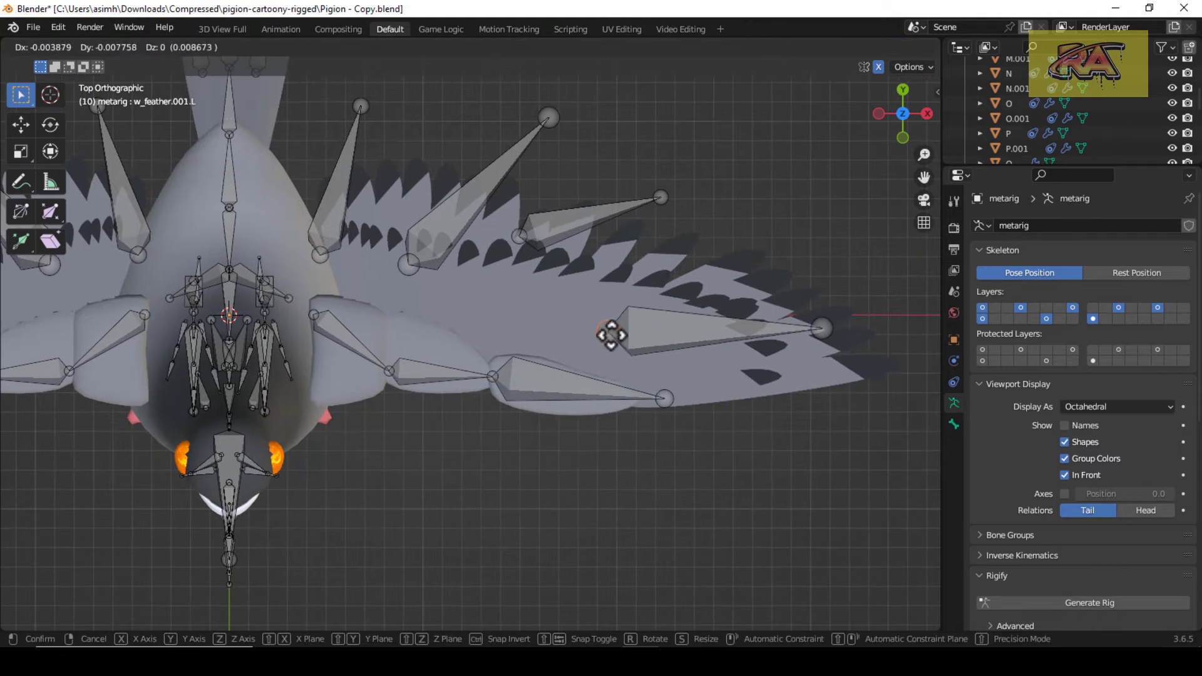
{"action": "left_click", "coordinate": [598, 353]}
{"action": "left_click", "coordinate": [823, 329]}
{"action": "key", "text": "g"}
{"action": "left_click", "coordinate": [843, 363]}
Step: Move the base and tip of w_feather.002.L so the bone follows the feathers next to the outermost group
{"action": "left_click", "coordinate": [519, 237]}
{"action": "key", "text": "g"}
{"action": "left_click", "coordinate": [512, 310]}
{"action": "left_click", "coordinate": [662, 198]}
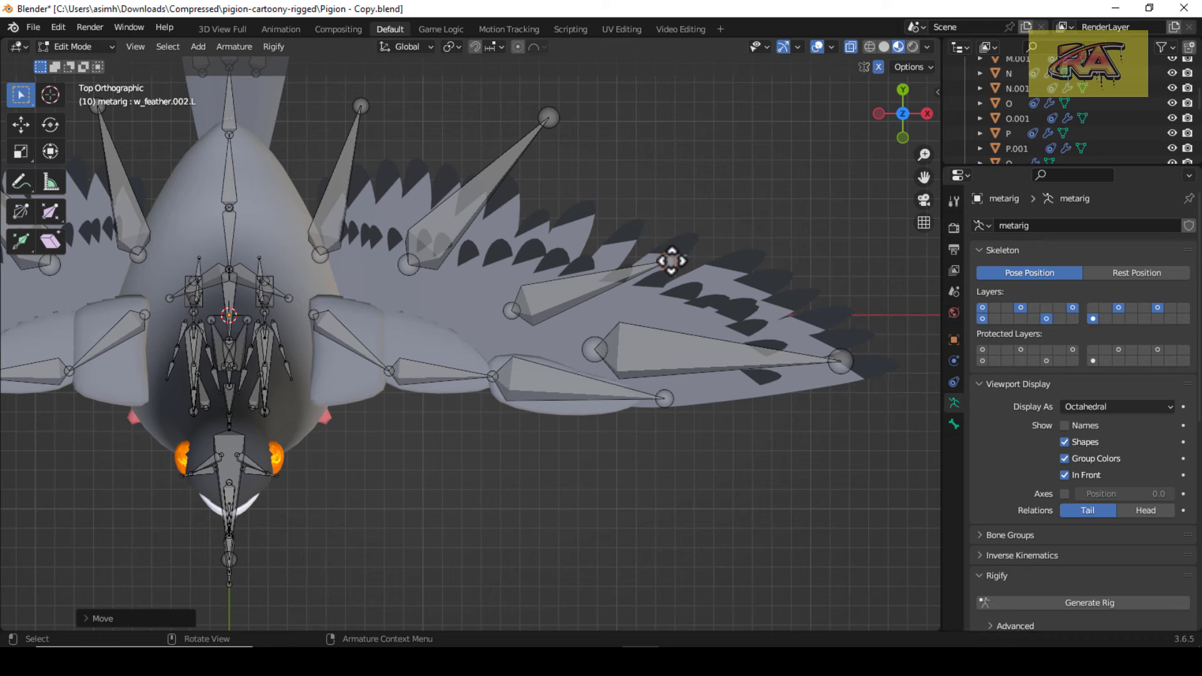
Step: Place the tip of w_feather.003.L and both ends of w_feather.004.L along the inner wing feathers
{"action": "left_click", "coordinate": [548, 120]}
{"action": "key", "text": "g"}
{"action": "left_click", "coordinate": [519, 215]}
{"action": "left_click", "coordinate": [322, 255]}
{"action": "key", "text": "g"}
{"action": "left_click", "coordinate": [344, 264]}
{"action": "left_click", "coordinate": [365, 111]}
{"action": "key", "text": "g"}
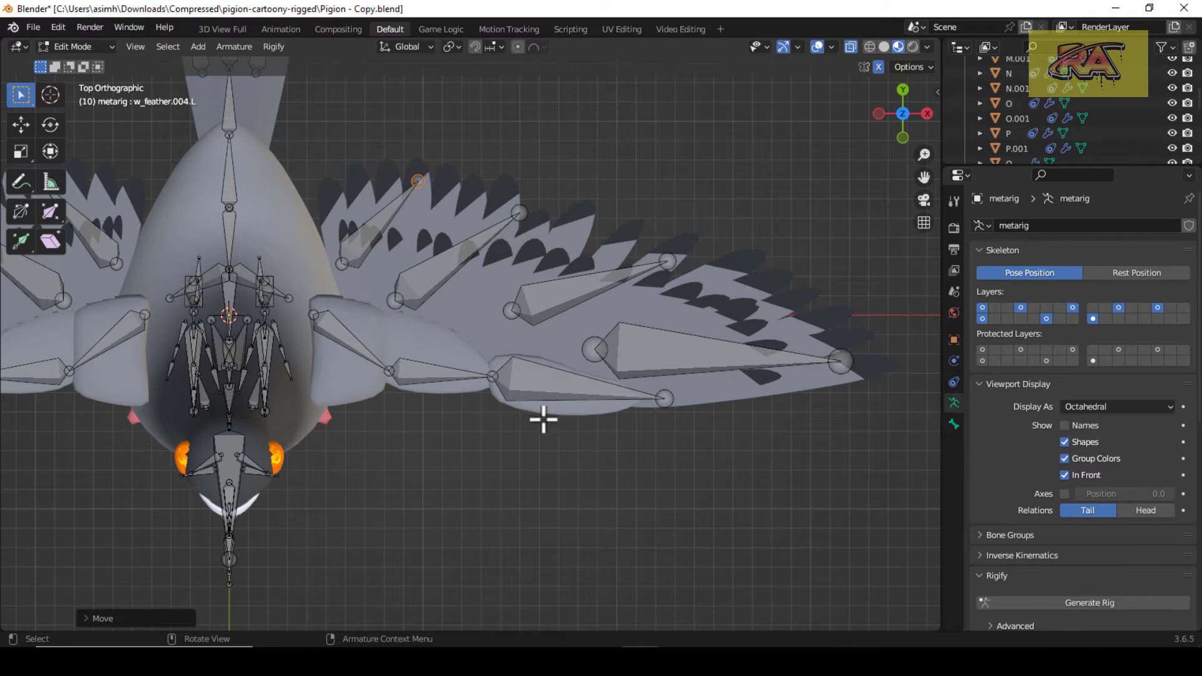
Step: Select the left wing and feather bones and raise them along Z to the wing's height in the front view
{"action": "left_click", "coordinate": [529, 404]}
{"action": "left_click", "coordinate": [440, 269], "text": "shift"}
{"action": "left_click", "coordinate": [562, 295], "text": "shift"}
{"action": "left_click", "coordinate": [682, 348], "text": "shift"}
{"action": "key", "text": "KP_1"}
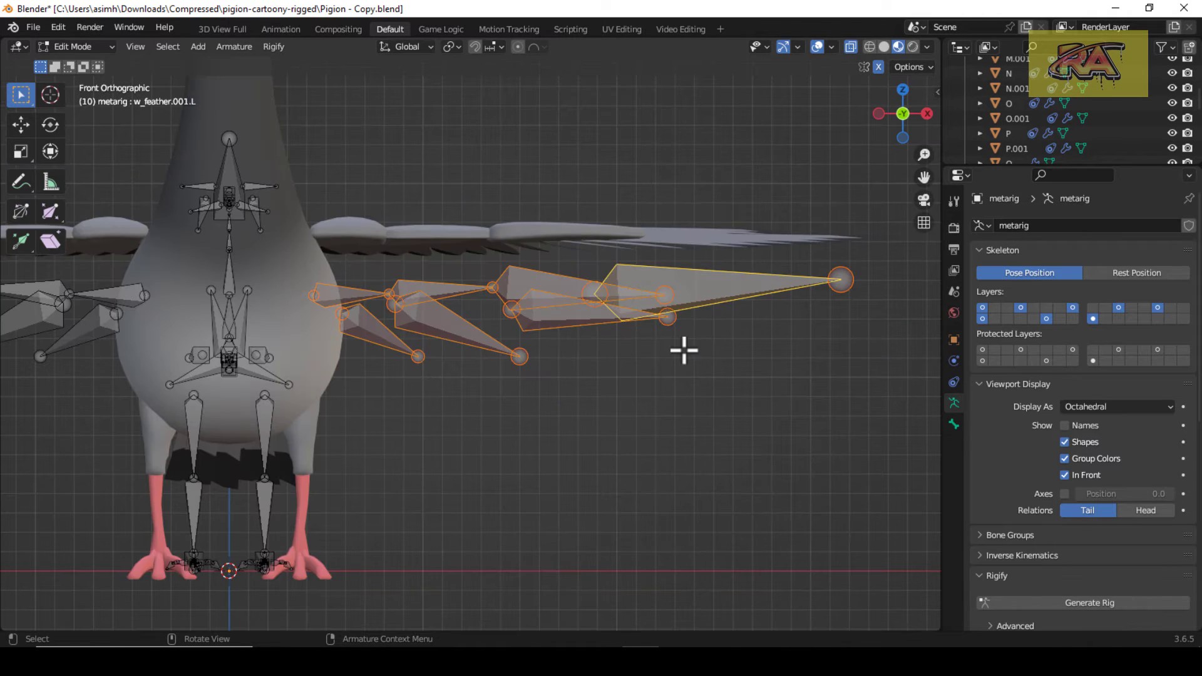
{"action": "key", "text": "g"}
{"action": "key", "text": "z"}
{"action": "left_click", "coordinate": [676, 292]}
Step: Adjust the tip of w_feather.001.L and raise the tip of w_feather.003.L along Z to the wing's height
{"action": "left_click", "coordinate": [843, 231]}
{"action": "key", "text": "g"}
{"action": "left_click", "coordinate": [843, 245]}
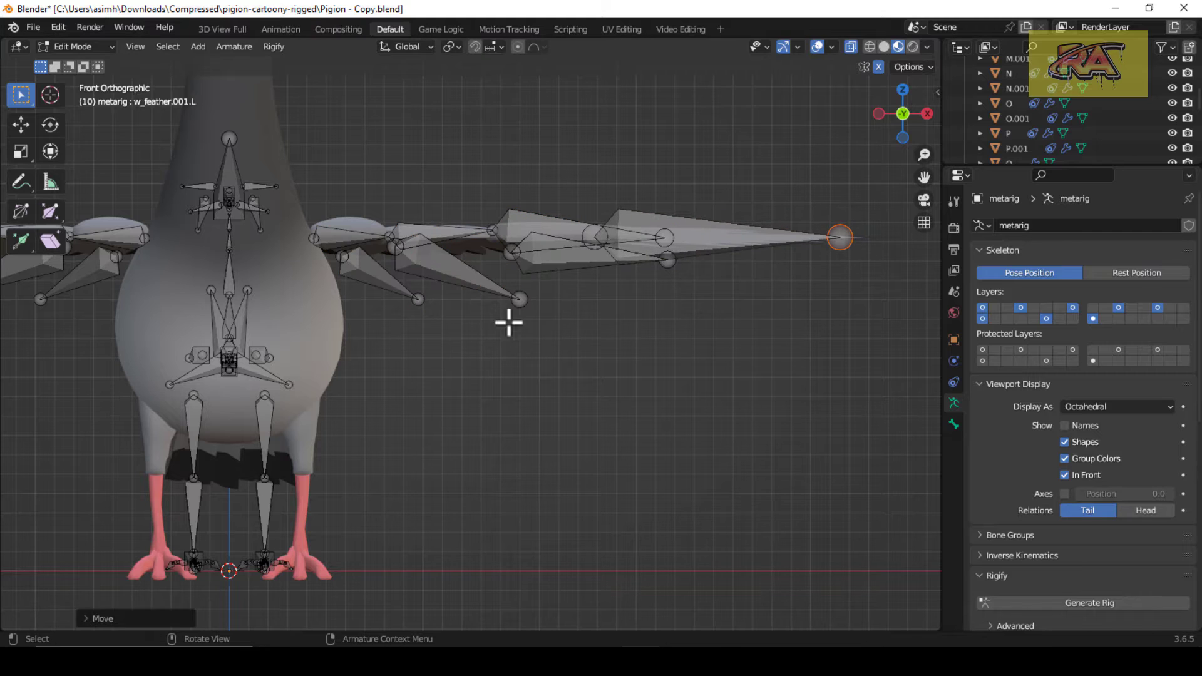
{"action": "left_click", "coordinate": [522, 308]}
{"action": "key", "text": "g"}
{"action": "key", "text": "z"}
{"action": "left_click", "coordinate": [544, 252]}
Step: Raise the tips of w_feather.004.L and w_feather.002.L along Z to the level of the wing feathers
{"action": "left_click_drag", "start_coordinate": [910, 124], "coordinate": [576, 135]}
{"action": "key", "text": "g"}
{"action": "key", "text": "z"}
{"action": "left_click", "coordinate": [913, 65]}
{"action": "left_click", "coordinate": [528, 254]}
{"action": "key", "text": "g"}
{"action": "key", "text": "z"}
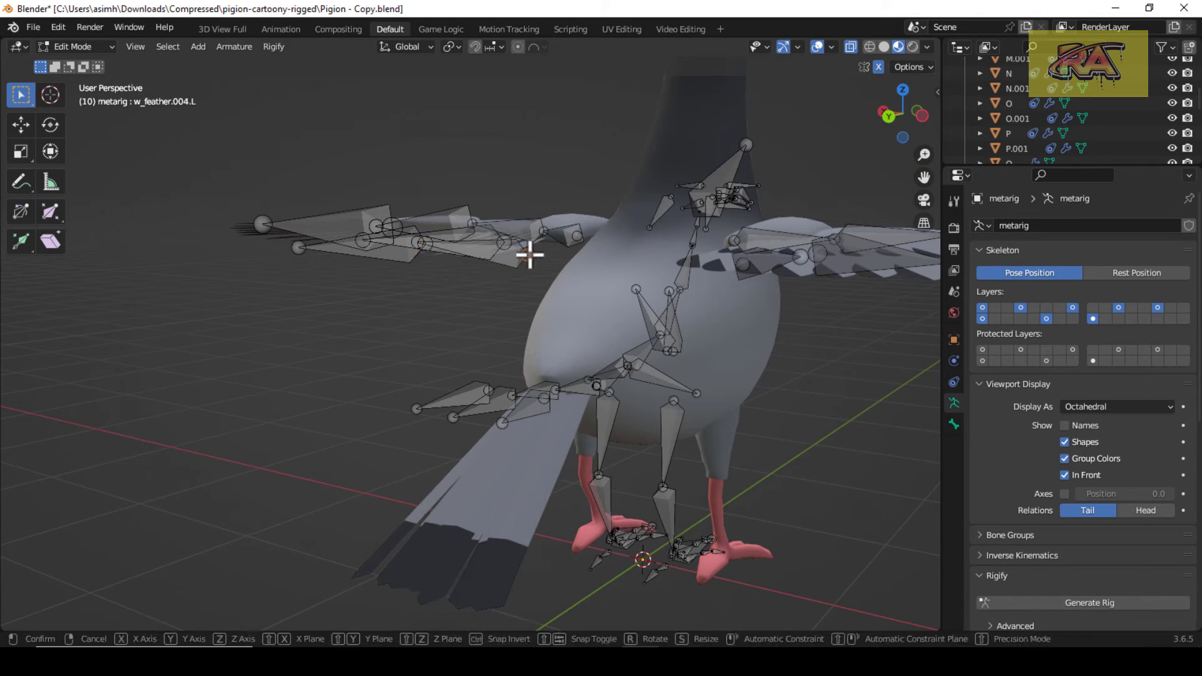
{"action": "left_click", "coordinate": [527, 245]}
{"action": "left_click", "coordinate": [305, 252]}
{"action": "key", "text": "g"}
{"action": "key", "text": "z"}
{"action": "left_click", "coordinate": [307, 236]}
Step: Turn off X-ray display and adjust the Wing.L end joint and w_feather.004.L base along Z to match the wing surface
{"action": "left_click_drag", "start_coordinate": [902, 116], "coordinate": [1151, 211]}
{"action": "left_click", "coordinate": [851, 47]}
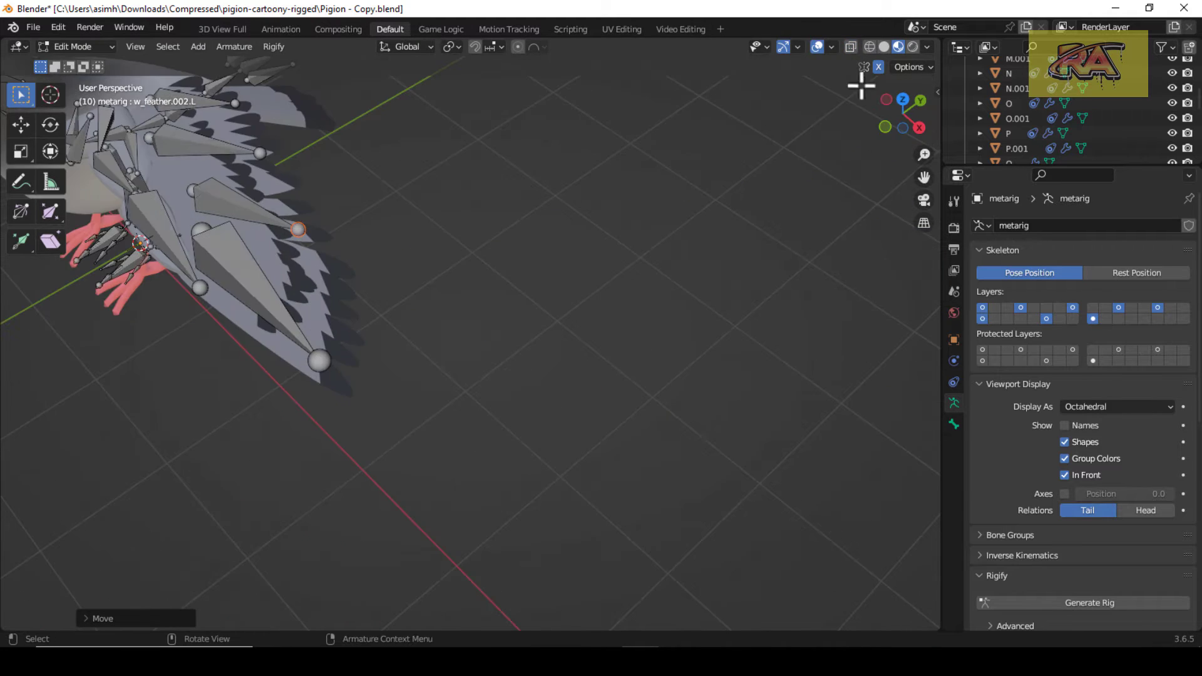
{"action": "left_click_drag", "start_coordinate": [924, 177], "coordinate": [1042, 277]}
{"action": "left_click_drag", "start_coordinate": [903, 119], "coordinate": [996, 25]}
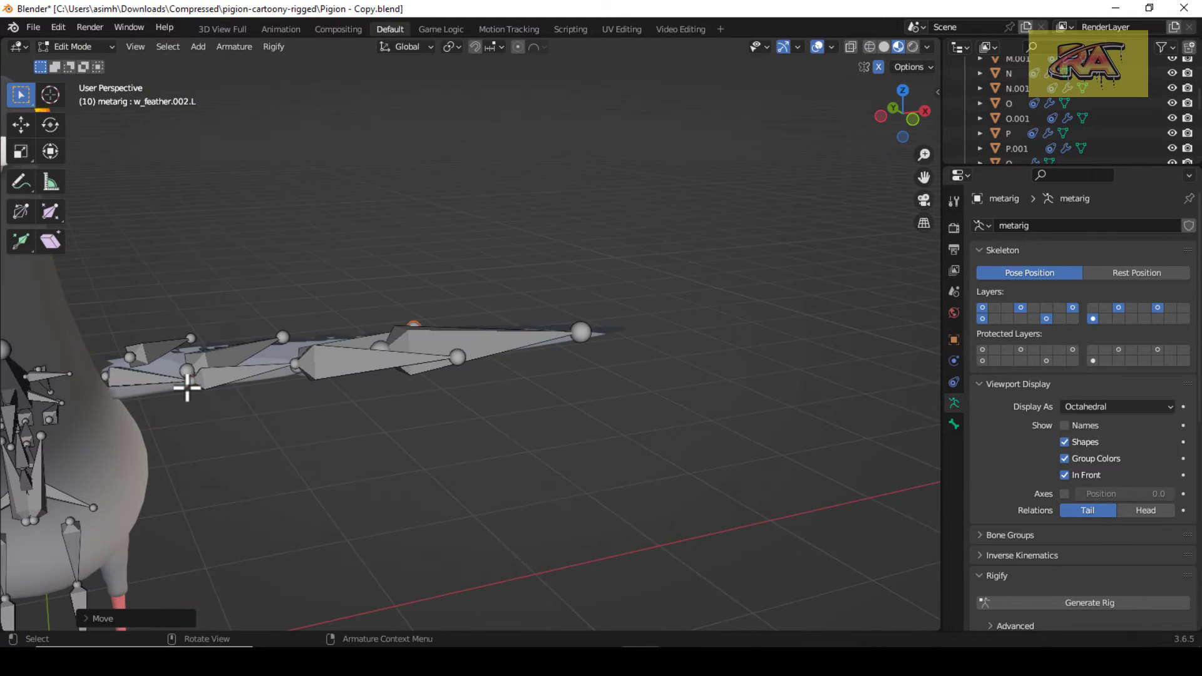
{"action": "left_click", "coordinate": [188, 386]}
{"action": "key", "text": "g"}
{"action": "key", "text": "z"}
{"action": "left_click", "coordinate": [178, 371]}
{"action": "left_click", "coordinate": [135, 361]}
{"action": "key", "text": "g"}
{"action": "key", "text": "z"}
{"action": "left_click", "coordinate": [143, 362]}
Step: Lower the tips of w_feather.004.L and w_feather.003.L slightly along Z onto the wing feathers
{"action": "left_click", "coordinate": [194, 343]}
{"action": "key", "text": "g"}
{"action": "key", "text": "z"}
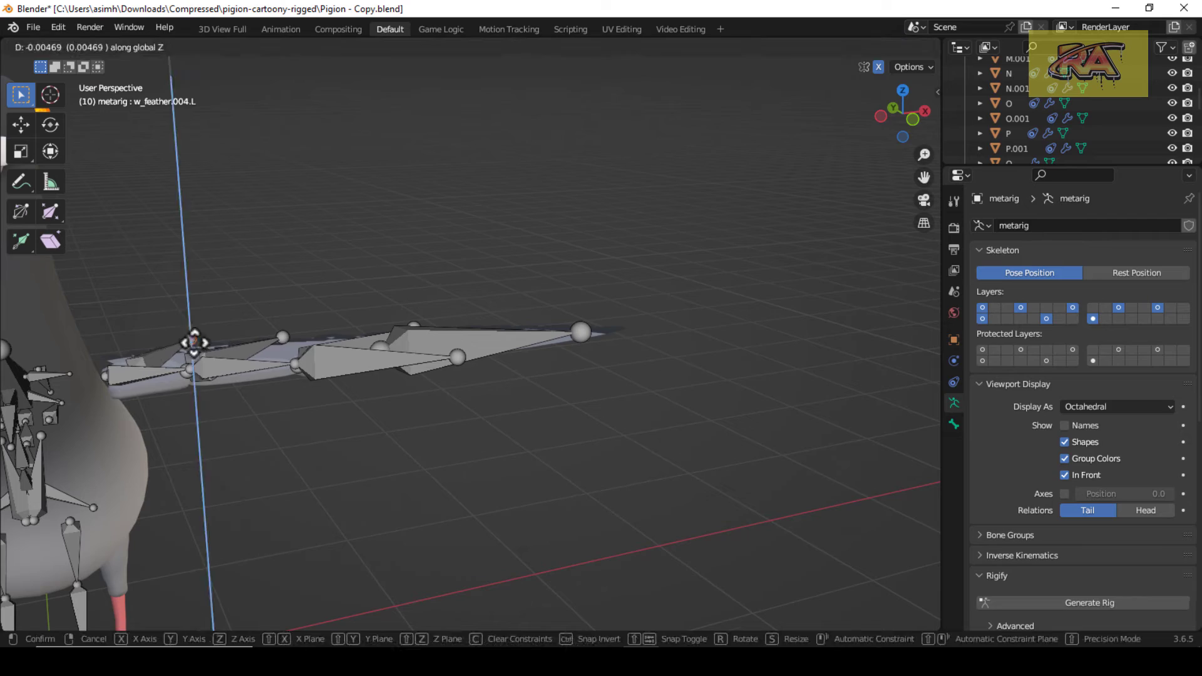
{"action": "left_click", "coordinate": [194, 345]}
{"action": "left_click", "coordinate": [290, 343]}
{"action": "key", "text": "g"}
{"action": "key", "text": "z"}
{"action": "left_click", "coordinate": [285, 345]}
Step: Move the base joint of Wing.L slightly toward the body in the top view
{"action": "mouse_move", "coordinate": [903, 118]}
{"action": "left_mouse_down"}
{"action": "mouse_move", "coordinate": [667, 88]}
{"action": "mouse_move", "coordinate": [907, 122]}
{"action": "left_mouse_up"}
{"action": "left_click", "coordinate": [907, 122]}
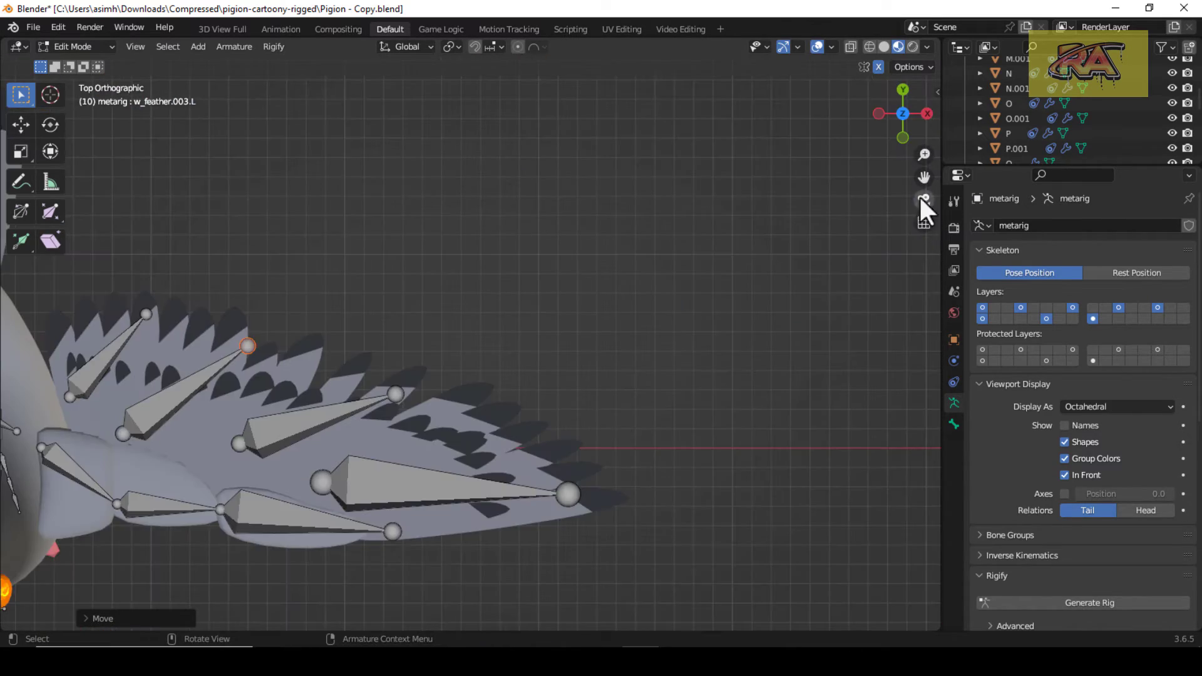
{"action": "left_click_drag", "start_coordinate": [924, 177], "coordinate": [1172, 150]}
{"action": "left_click", "coordinate": [296, 419]}
{"action": "key", "text": "g"}
{"action": "left_click", "coordinate": [283, 412]}
Step: Fine-tune the end and base joints of Wing.L along Z in the front view to centre them in the wing
{"action": "key", "text": "KP_1"}
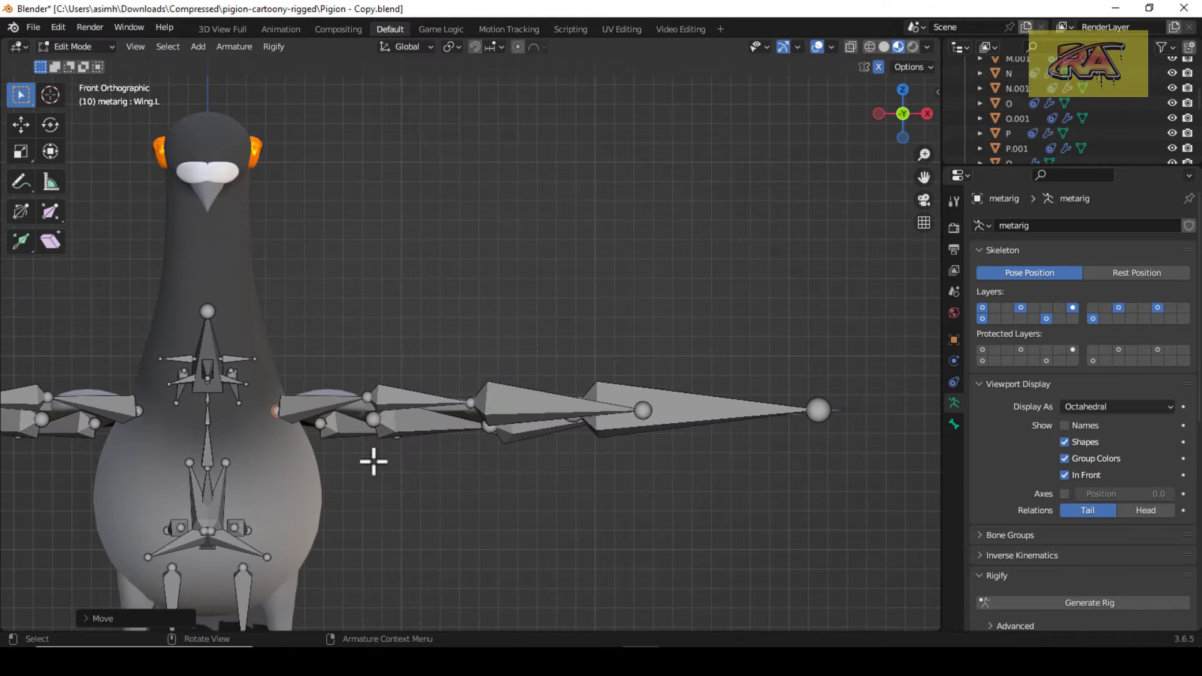
{"action": "left_click", "coordinate": [370, 401]}
{"action": "key", "text": "g"}
{"action": "key", "text": "z"}
{"action": "left_click", "coordinate": [369, 404]}
{"action": "left_click", "coordinate": [275, 414]}
{"action": "key", "text": "g"}
{"action": "key", "text": "z"}
{"action": "left_click", "coordinate": [276, 404]}
Step: Move the base and tip of t_feather.L so the bone follows the side edge of the tail in the top view
{"action": "key", "text": "KP_3"}
{"action": "scroll", "coordinate": [569, 448], "scroll_direction": "down", "scroll_amount": 1}
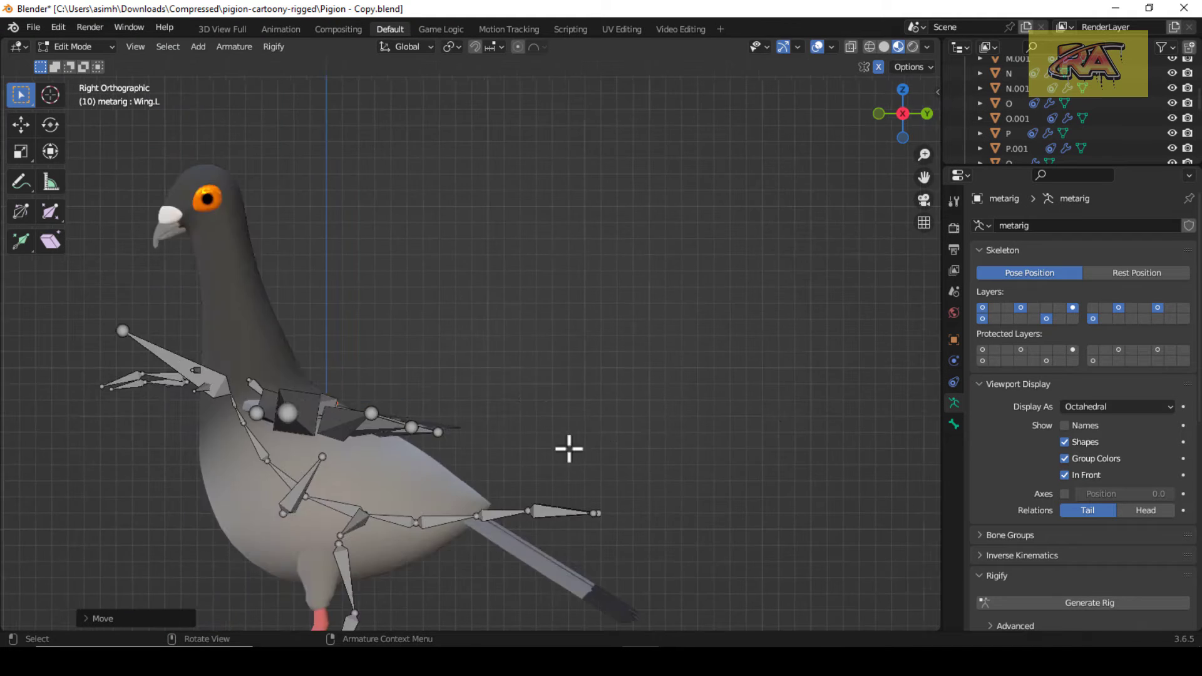
{"action": "key", "text": "KP_7"}
{"action": "scroll", "coordinate": [564, 490], "scroll_direction": "down", "scroll_amount": 2}
{"action": "scroll", "coordinate": [551, 467], "scroll_direction": "up", "scroll_amount": 3}
{"action": "left_click_drag", "start_coordinate": [924, 177], "coordinate": [1113, 337]}
{"action": "left_click", "coordinate": [443, 437]}
{"action": "left_click", "coordinate": [470, 383]}
{"action": "key", "text": "g"}
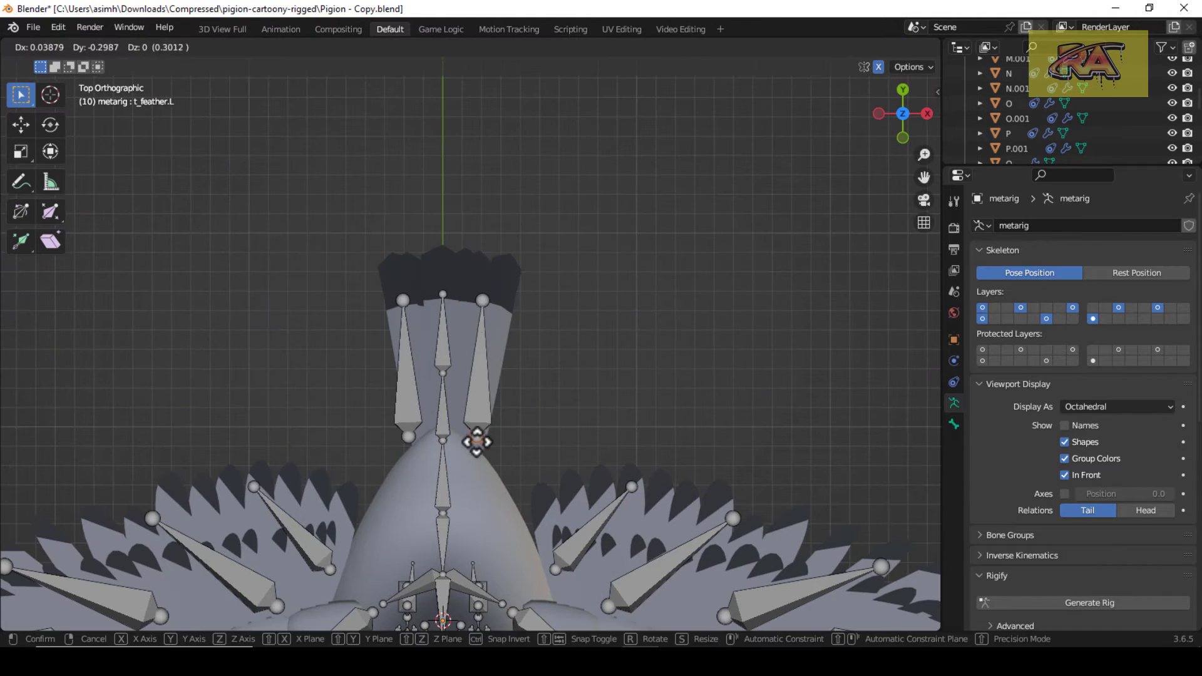
{"action": "left_click", "coordinate": [477, 443]}
{"action": "left_click", "coordinate": [486, 300]}
{"action": "key", "text": "g"}
{"action": "left_click", "coordinate": [517, 271]}
Step: Extend the spine bone's tip to the tail end and shift the spine.001 and spine.002 joints along Y
{"action": "left_click", "coordinate": [445, 292]}
{"action": "key", "text": "g"}
{"action": "left_click", "coordinate": [448, 379]}
{"action": "key", "text": "g"}
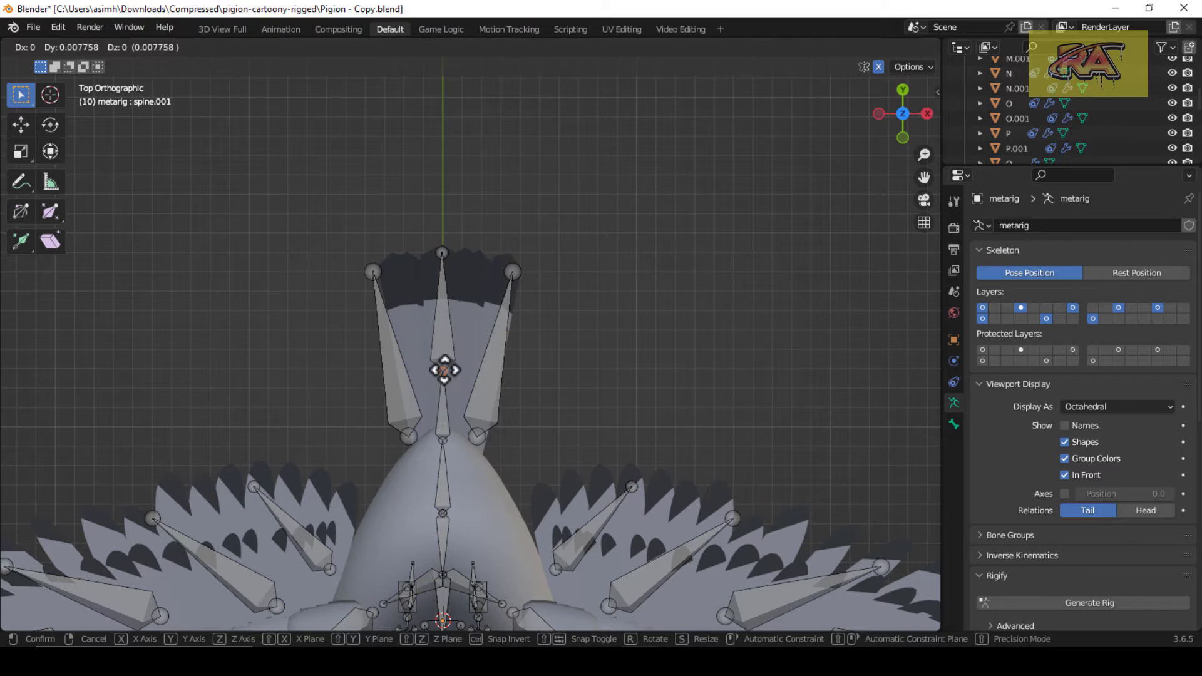
{"action": "key", "text": "y"}
{"action": "left_click", "coordinate": [445, 322]}
{"action": "left_click", "coordinate": [448, 440]}
{"action": "key", "text": "g"}
{"action": "key", "text": "y"}
{"action": "left_click", "coordinate": [445, 421]}
Step: Lower the tips of spine and both t_feather bones to the tail end in the side view, and align the spine.001 joint
{"action": "key", "text": "KP_3"}
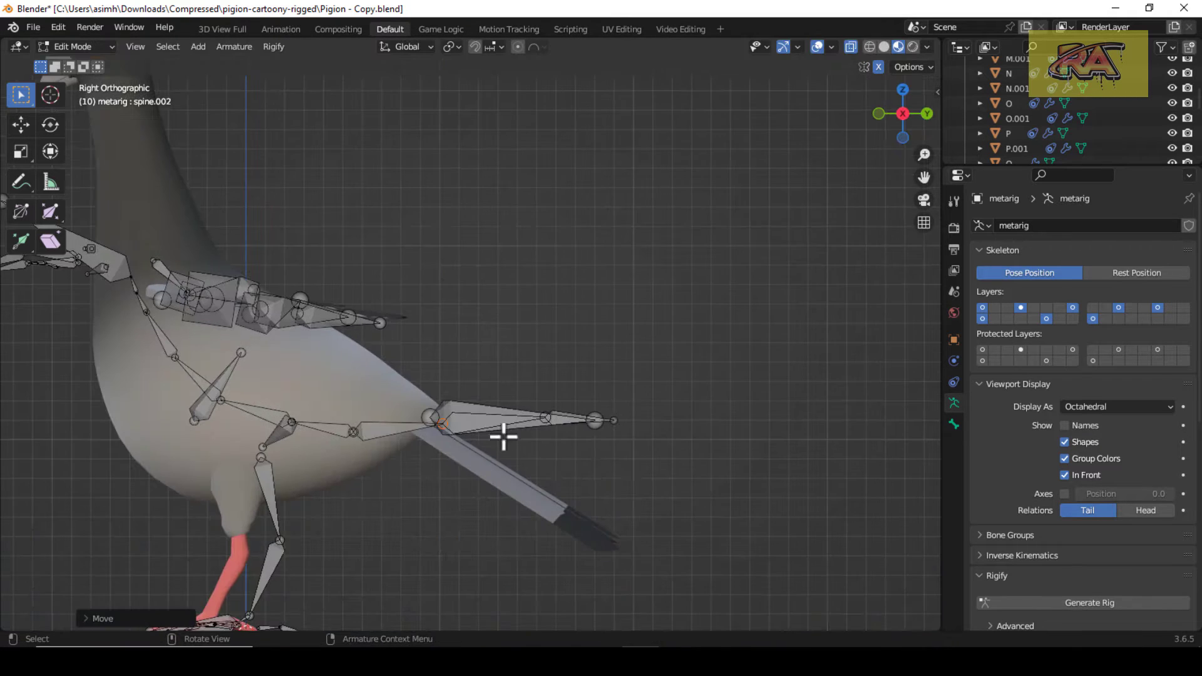
{"action": "scroll", "coordinate": [562, 419], "scroll_direction": "up", "scroll_amount": 2}
{"action": "key", "text": "KP_7"}
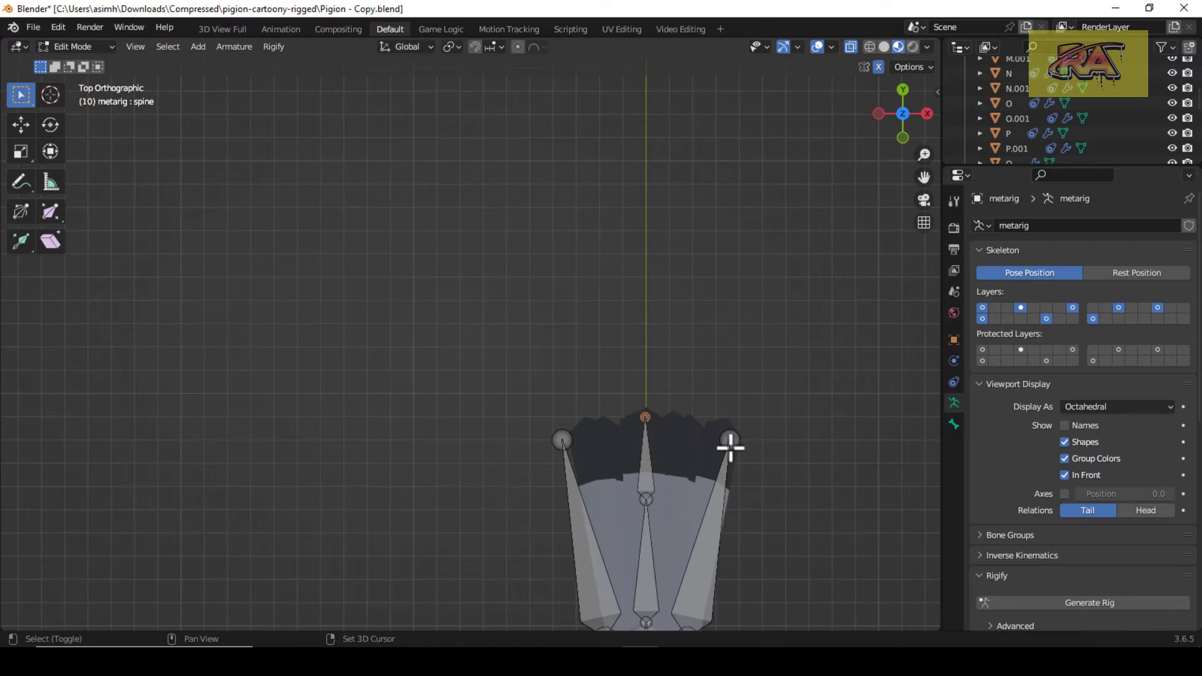
{"action": "left_click", "coordinate": [730, 447], "text": "shift"}
{"action": "left_click", "coordinate": [568, 444], "text": "shift"}
{"action": "middle_click_drag", "start_coordinate": [570, 445], "coordinate": [585, 451]}
{"action": "key", "text": "KP_3"}
{"action": "key", "text": "g"}
{"action": "left_click", "coordinate": [584, 593]}
{"action": "left_click", "coordinate": [584, 433]}
{"action": "key", "text": "g"}
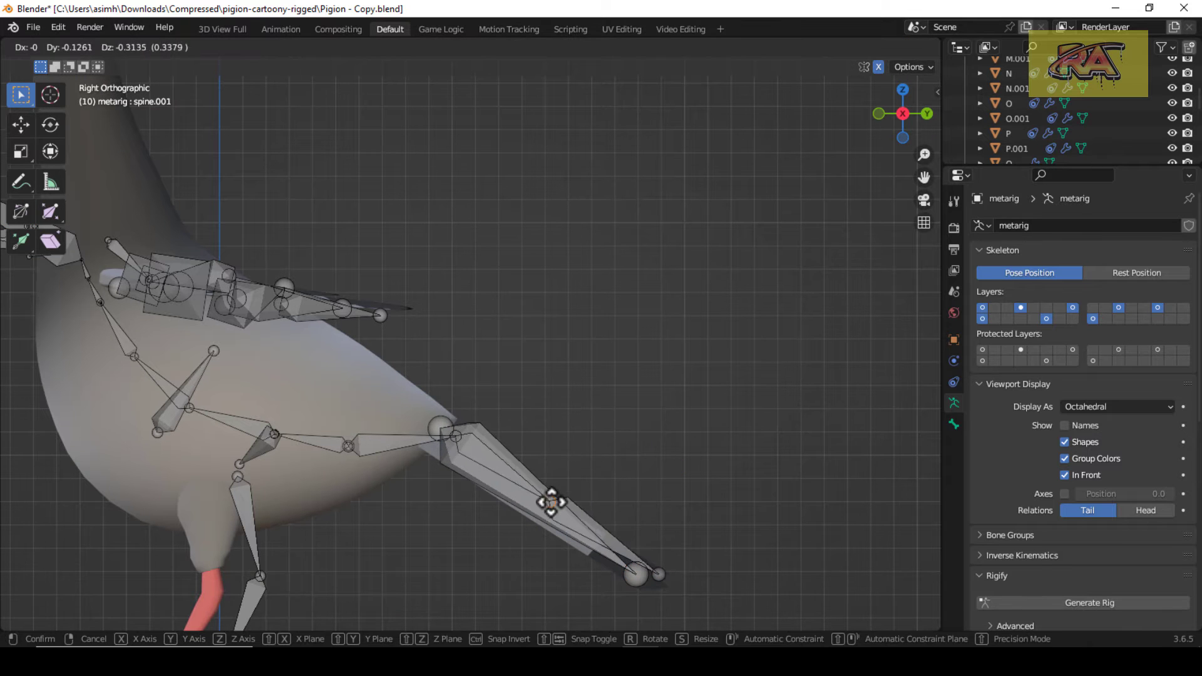
{"action": "left_click", "coordinate": [549, 514]}
Step: Move the top joint of thigh.L forward along Y into the upper leg in the side view
{"action": "key", "text": "KP_7"}
{"action": "scroll", "coordinate": [515, 459], "scroll_direction": "down", "scroll_amount": 1}
{"action": "middle_click_drag", "start_coordinate": [516, 459], "coordinate": [270, 178], "text": "shift"}
{"action": "key", "text": "KP_3"}
{"action": "middle_click_drag", "start_coordinate": [562, 163], "coordinate": [884, 249], "text": "shift"}
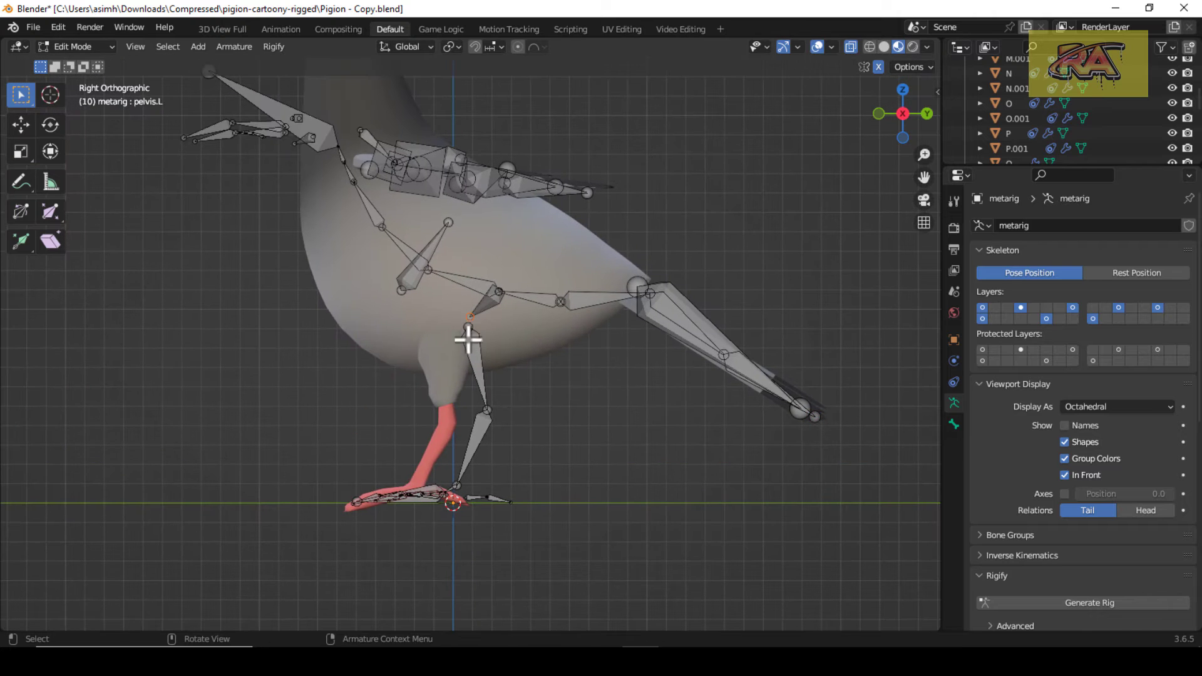
{"action": "key", "text": "g"}
{"action": "key", "text": "y"}
{"action": "left_click", "coordinate": [441, 337]}
Step: Move the knee joint between thigh.L and shin.L forward and slightly down to the leg's bend
{"action": "left_click", "coordinate": [488, 412]}
{"action": "key", "text": "g"}
{"action": "key", "text": "y"}
{"action": "left_click", "coordinate": [450, 418]}
{"action": "scroll", "coordinate": [450, 418], "scroll_direction": "up", "scroll_amount": 4}
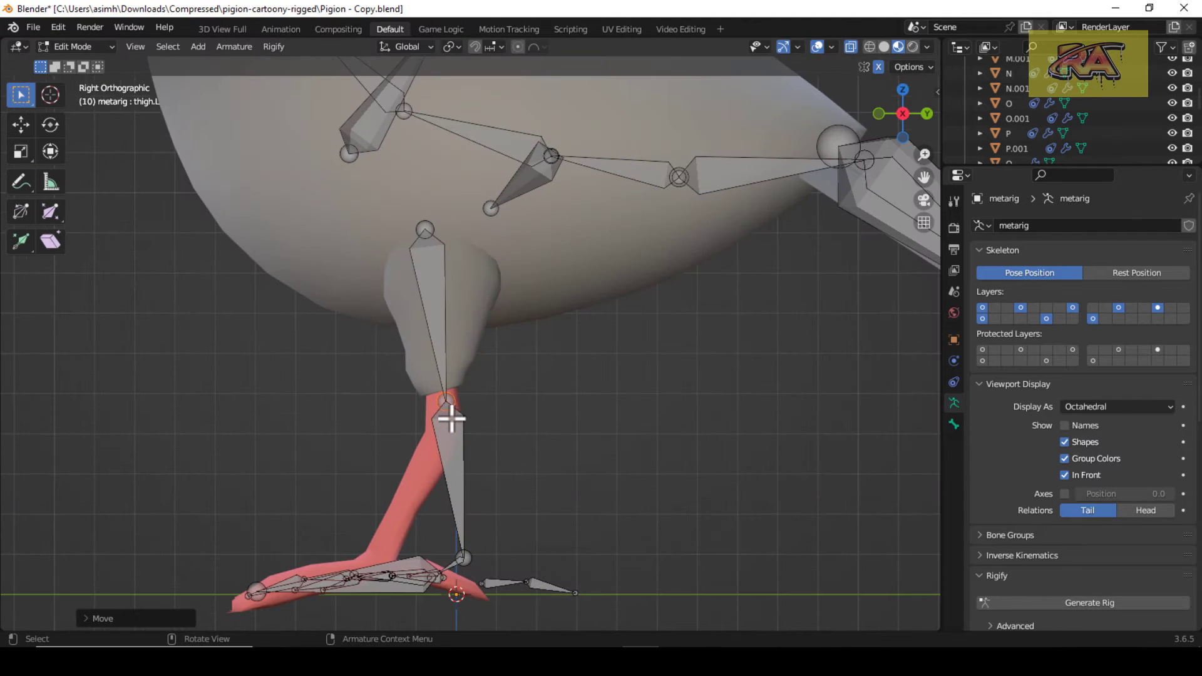
{"action": "key", "text": "g"}
{"action": "left_click", "coordinate": [459, 443]}
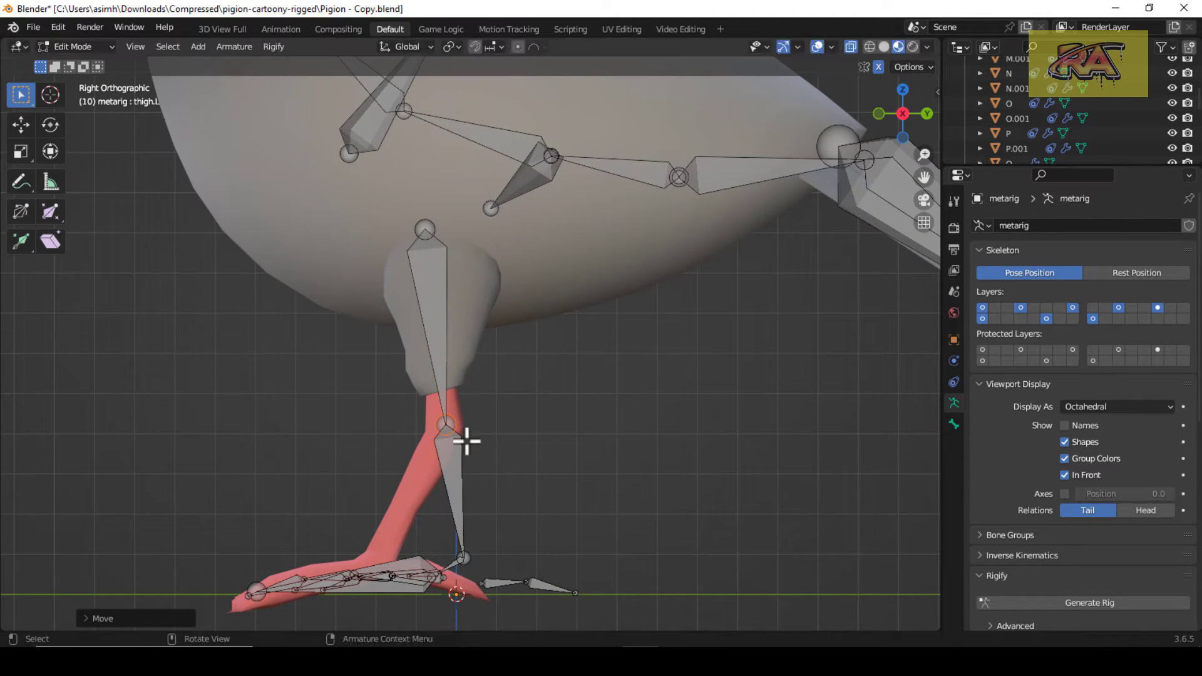
Step: Select the left thigh, shin and foot bones and move them about 0.193 along X into the leg mesh
{"action": "left_click", "coordinate": [489, 358]}
{"action": "key", "text": "KP_1"}
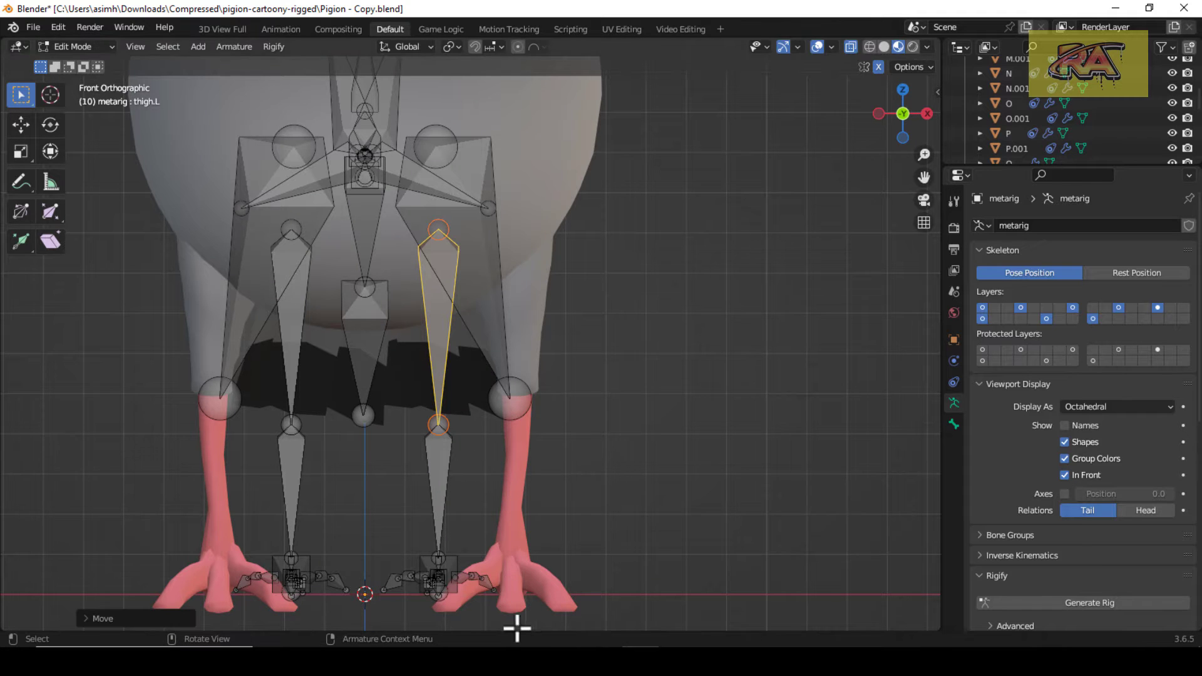
{"action": "scroll", "coordinate": [547, 628], "scroll_direction": "down", "scroll_amount": 1}
{"action": "left_click", "coordinate": [511, 438]}
{"action": "key", "text": "KP_3"}
{"action": "key", "text": "KP_1"}
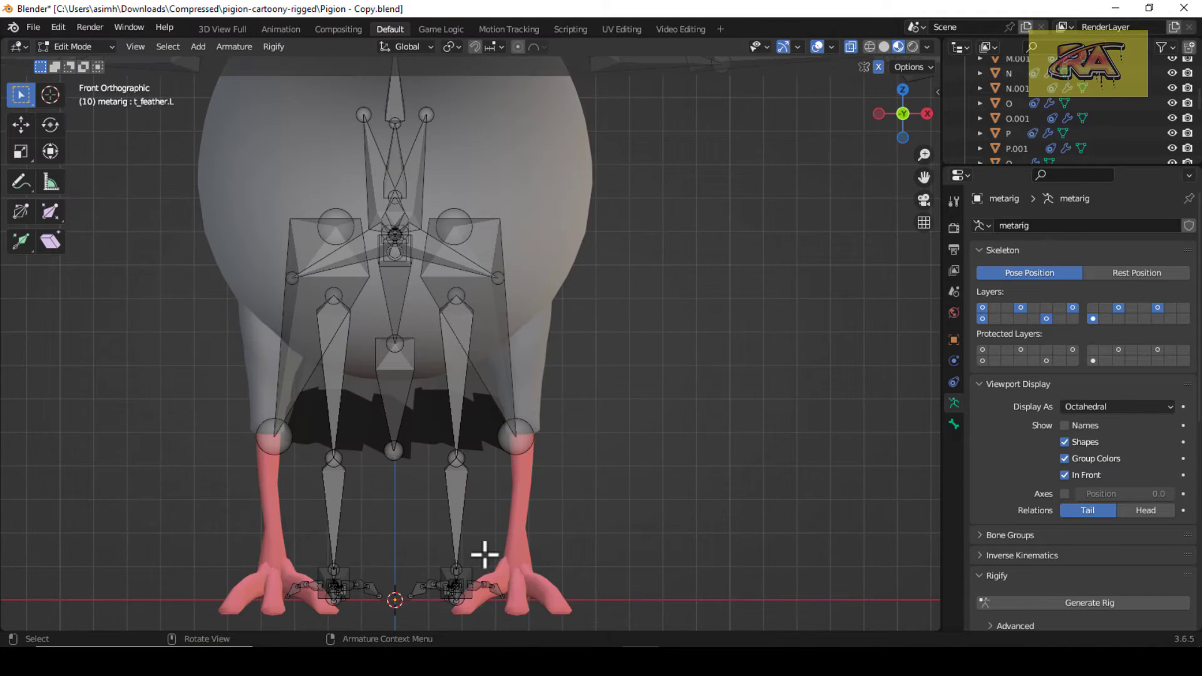
{"action": "middle_click_drag", "start_coordinate": [485, 555], "coordinate": [588, 529]}
{"action": "left_click_drag", "start_coordinate": [581, 609], "coordinate": [435, 419]}
{"action": "key", "text": "KP_1"}
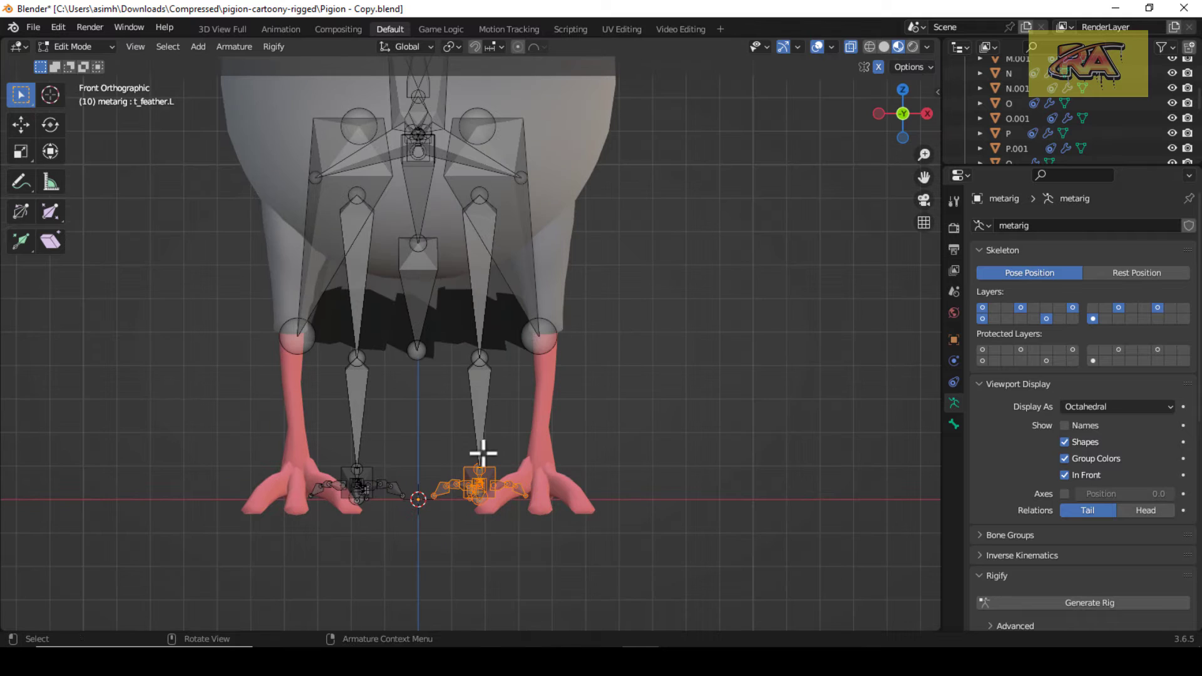
{"action": "key", "text": "g"}
{"action": "key", "text": "y"}
{"action": "key", "text": "x"}
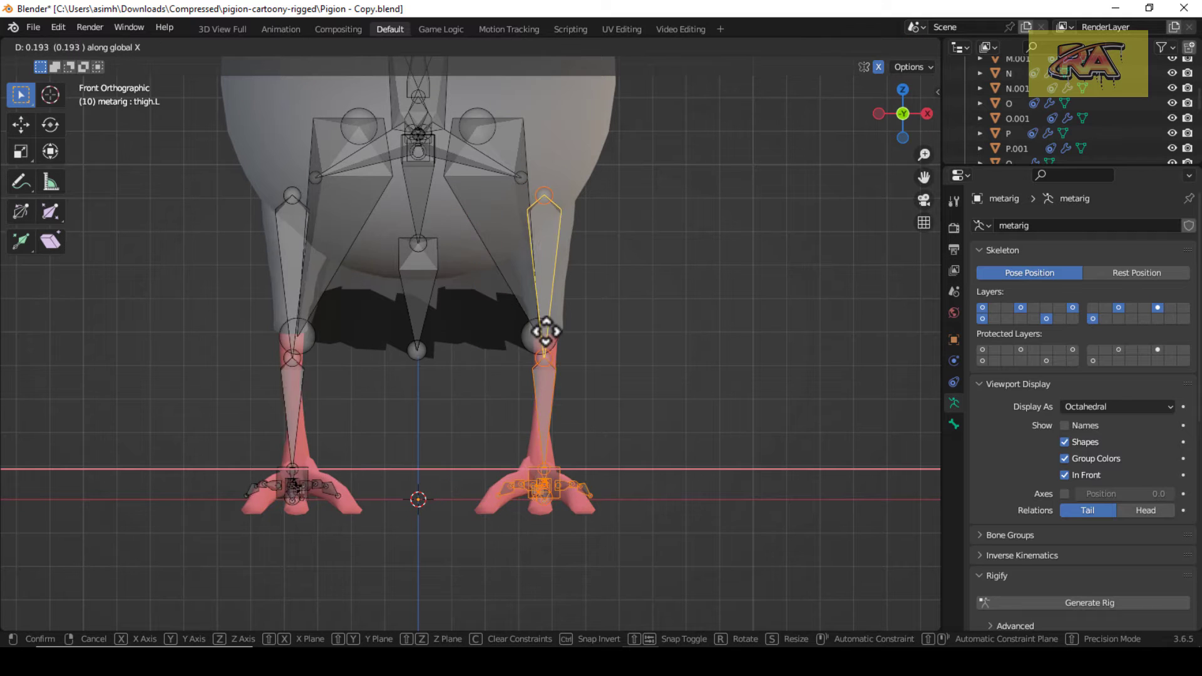
{"action": "left_click", "coordinate": [545, 334]}
{"action": "middle_click_drag", "start_coordinate": [545, 333], "coordinate": [537, 335]}
{"action": "key", "text": "KP_3"}
{"action": "left_click", "coordinate": [680, 387]}
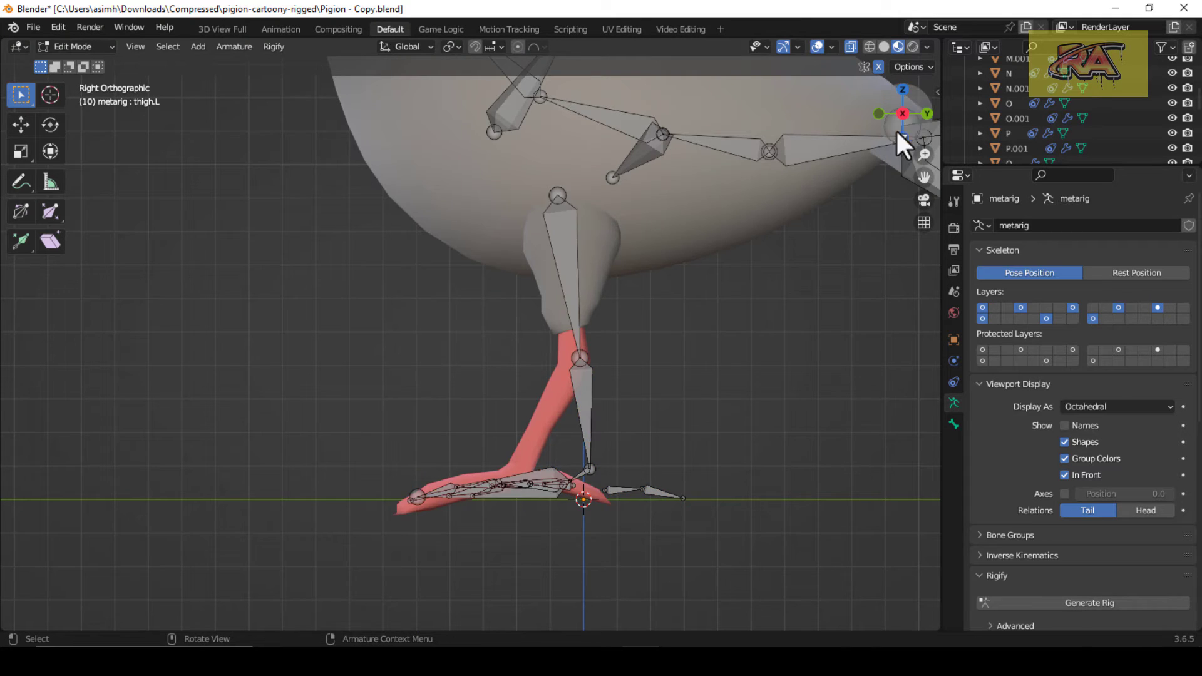
{"action": "left_click_drag", "start_coordinate": [900, 133], "coordinate": [894, 162]}
{"action": "key", "text": "KP_7"}
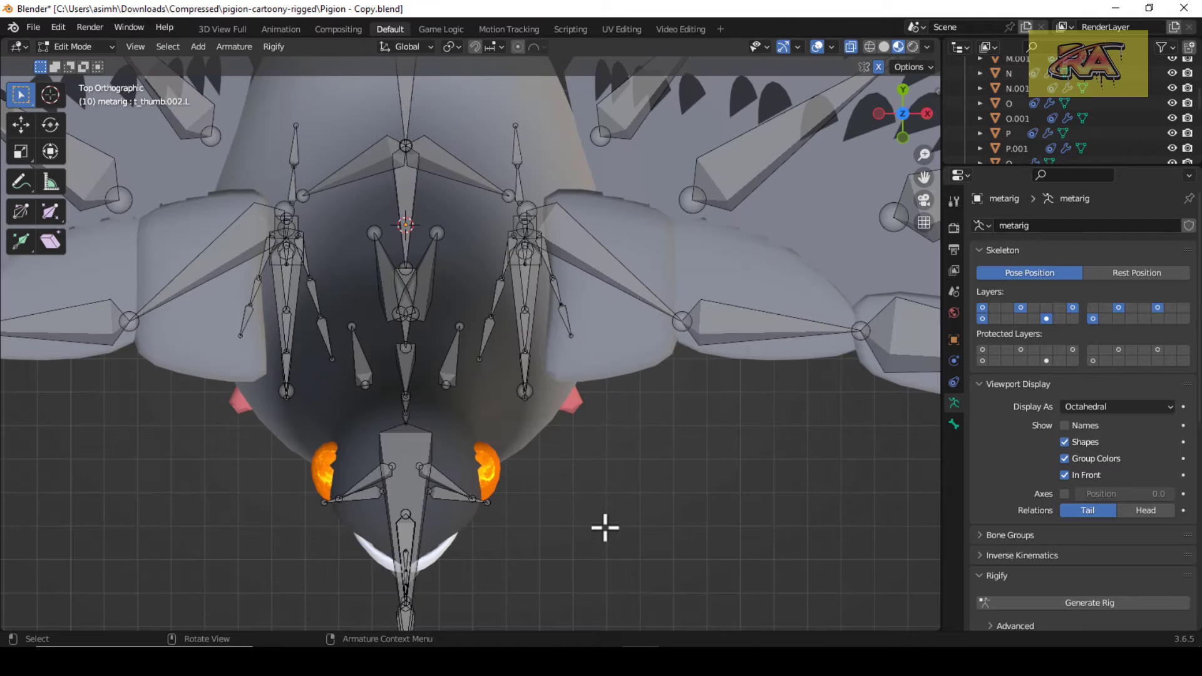
{"action": "middle_click_drag", "start_coordinate": [603, 529], "coordinate": [485, 448]}
Step: Move the ankle joint at the end of shin.L forward to the bottom of the leg mesh in the side view
{"action": "key", "text": "KP_3"}
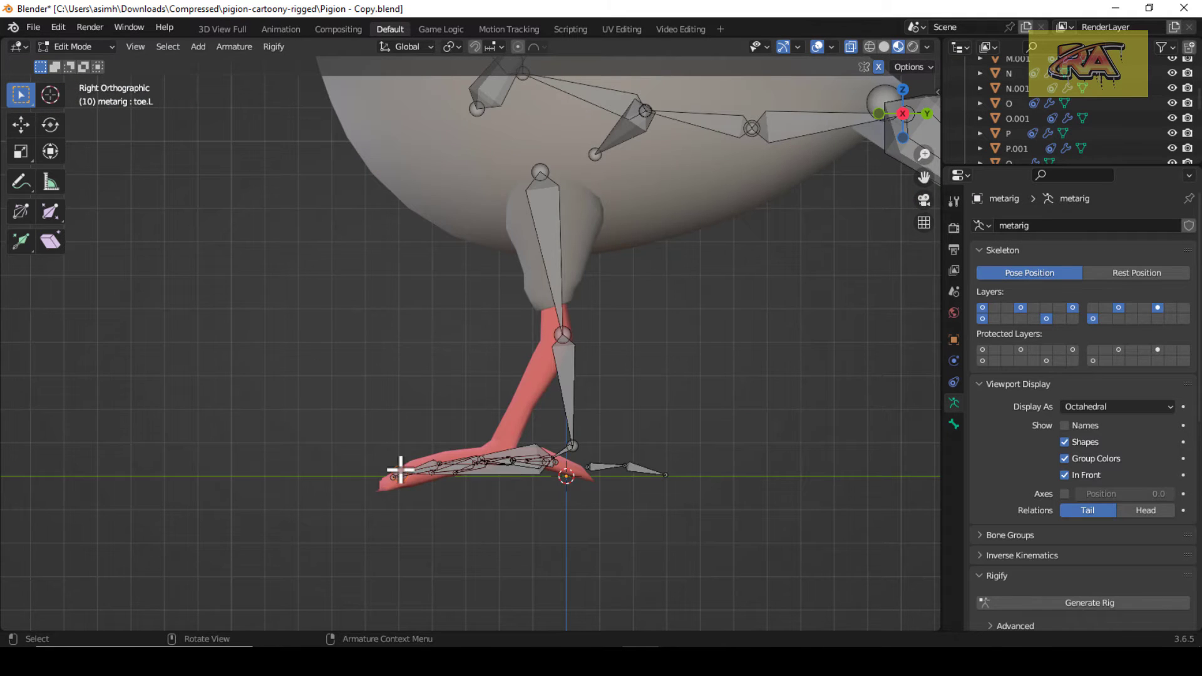
{"action": "scroll", "coordinate": [566, 461], "scroll_direction": "up", "scroll_amount": 6}
{"action": "left_click", "coordinate": [600, 393]}
{"action": "key", "text": "g"}
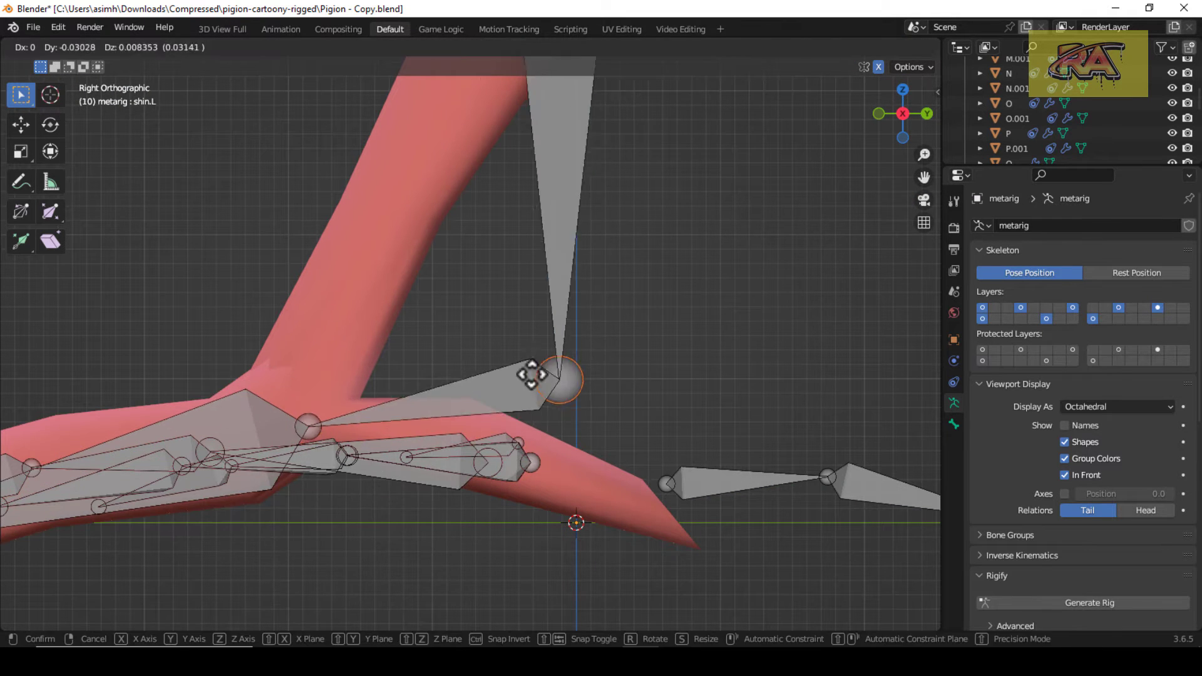
{"action": "left_click", "coordinate": [342, 376]}
{"action": "scroll", "coordinate": [359, 362], "scroll_direction": "down", "scroll_amount": 4}
{"action": "key", "text": "g"}
{"action": "left_click", "coordinate": [351, 352]}
Step: Move the ankle joint between shin.L and foot.L down to the top of the foot mesh in the side view
{"action": "left_click", "coordinate": [343, 376]}
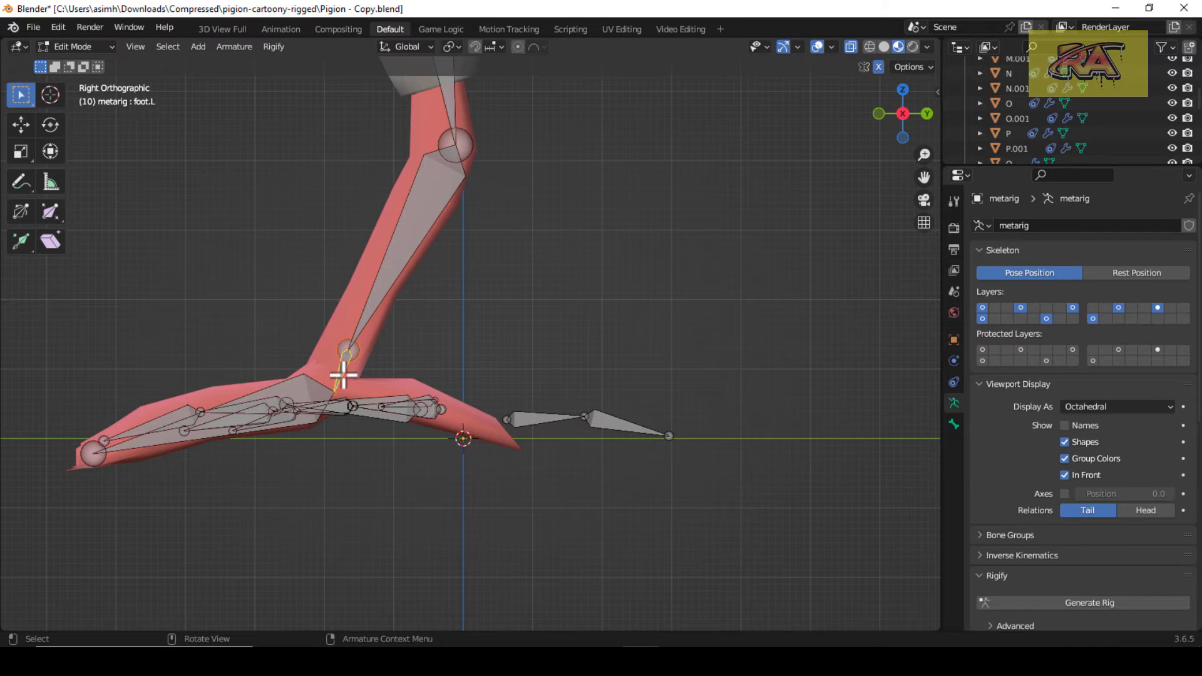
{"action": "key", "text": "g"}
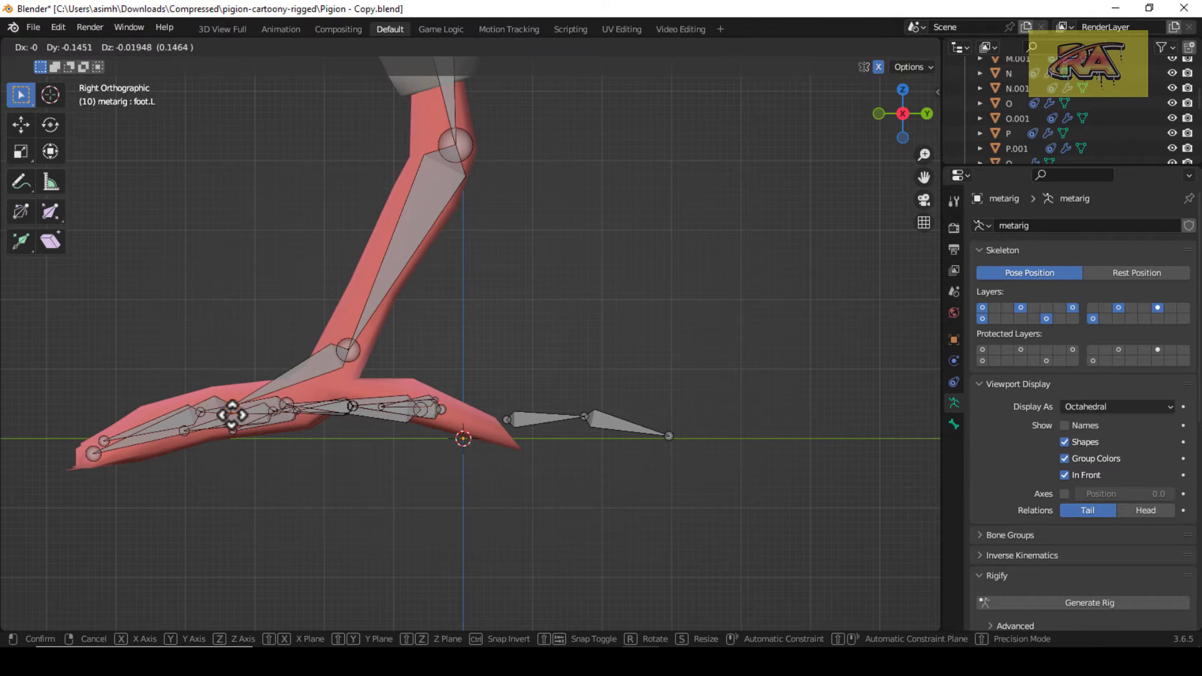
{"action": "key", "text": "Escape"}
{"action": "left_click", "coordinate": [332, 384]}
{"action": "key", "text": "g"}
{"action": "left_click", "coordinate": [332, 395]}
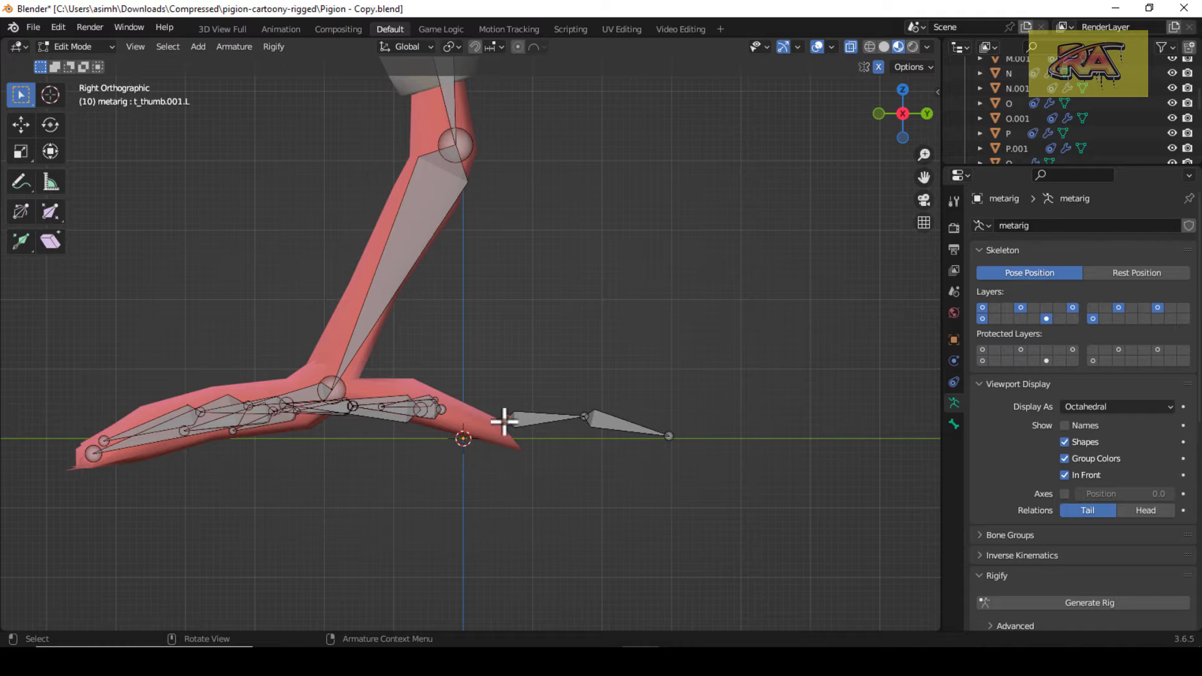
Step: Move the base, middle and tip joints of the t_thumb.L bones into the back toe in the side view
{"action": "key", "text": "g"}
{"action": "left_click", "coordinate": [358, 405]}
{"action": "left_click", "coordinate": [584, 416]}
{"action": "key", "text": "g"}
{"action": "left_click", "coordinate": [669, 436]}
{"action": "key", "text": "g"}
{"action": "left_click", "coordinate": [512, 445]}
Step: Adjust the middle and base joints of the t_thumb.L bones to centre the chain in the back toe
{"action": "middle_click_drag", "start_coordinate": [567, 456], "coordinate": [432, 543]}
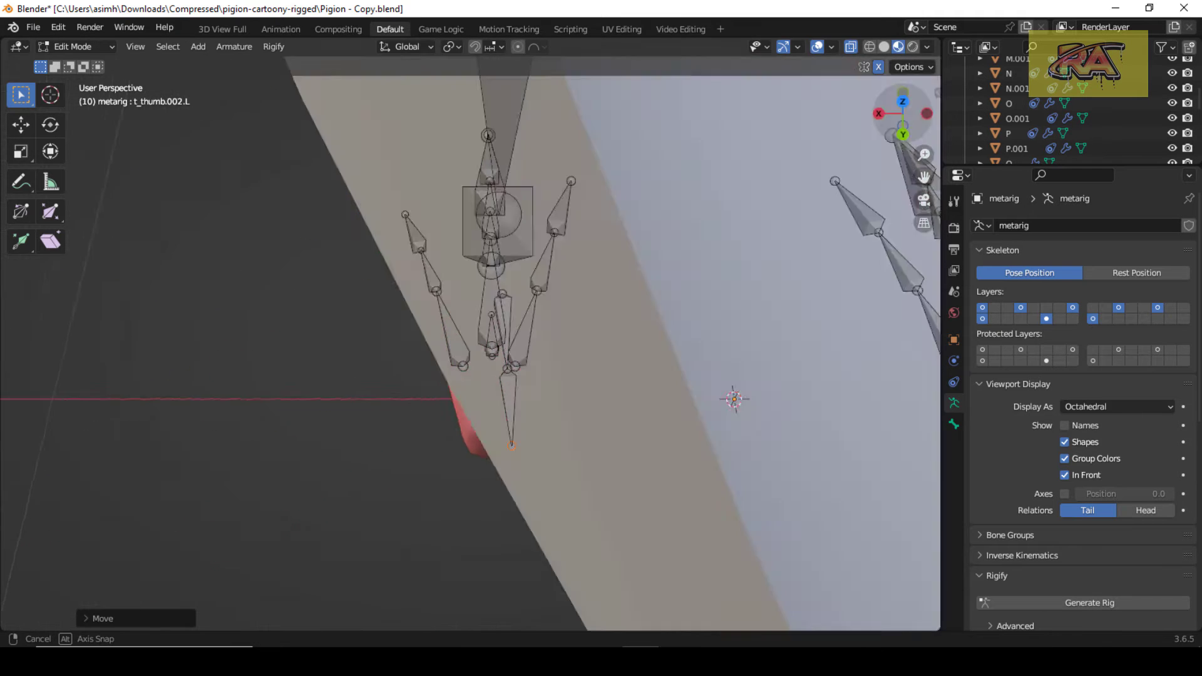
{"action": "middle_click_drag", "start_coordinate": [601, 439], "coordinate": [518, 430]}
{"action": "left_click", "coordinate": [484, 376]}
{"action": "key", "text": "g"}
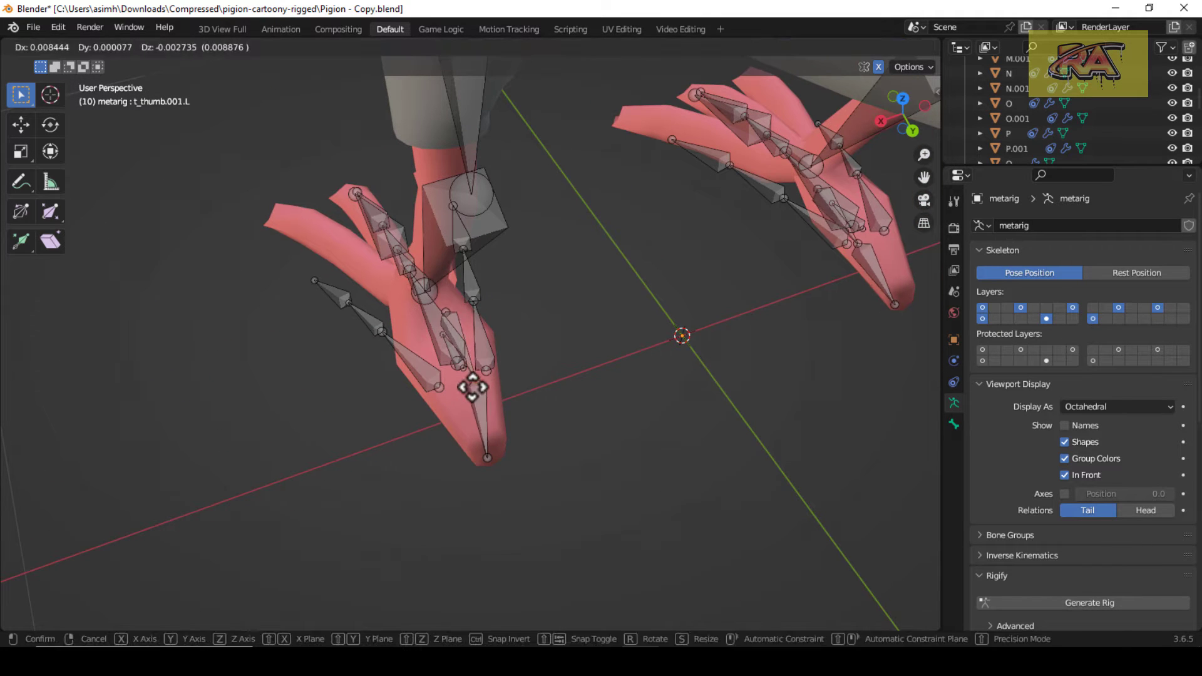
{"action": "left_click", "coordinate": [430, 305]}
Step: Move the t_ring.L bones over to the left foot's outer toe and adjust their height along Z
{"action": "left_click", "coordinate": [384, 332]}
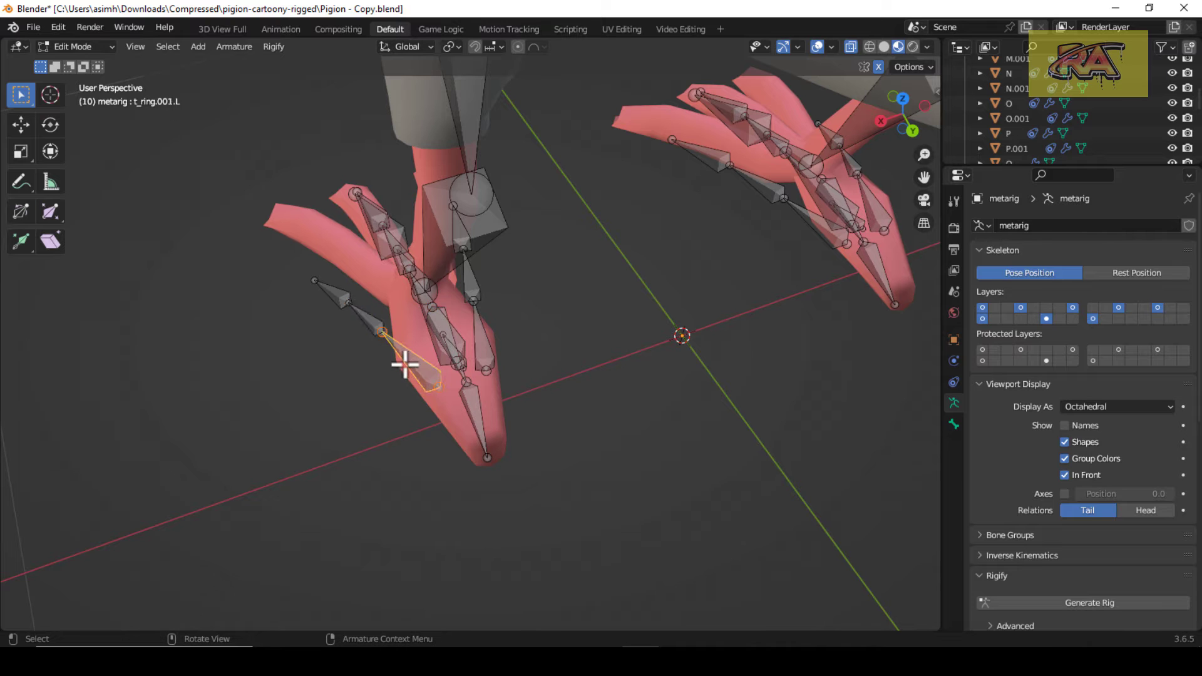
{"action": "key", "text": "g"}
{"action": "left_click", "coordinate": [317, 215]}
{"action": "middle_click_drag", "start_coordinate": [317, 215], "coordinate": [797, 180]}
{"action": "middle_click_drag", "start_coordinate": [887, 150], "coordinate": [843, 142]}
{"action": "key", "text": "g"}
{"action": "key", "text": "z"}
{"action": "left_click", "coordinate": [877, 160]}
Step: Fit the base, middle and tip joints of the t_ring.L chain to the bends and end of the outer toe
{"action": "left_click", "coordinate": [863, 226]}
{"action": "middle_click_drag", "start_coordinate": [863, 225], "coordinate": [934, 257]}
{"action": "middle_click_drag", "start_coordinate": [663, 505], "coordinate": [614, 400], "text": "shift"}
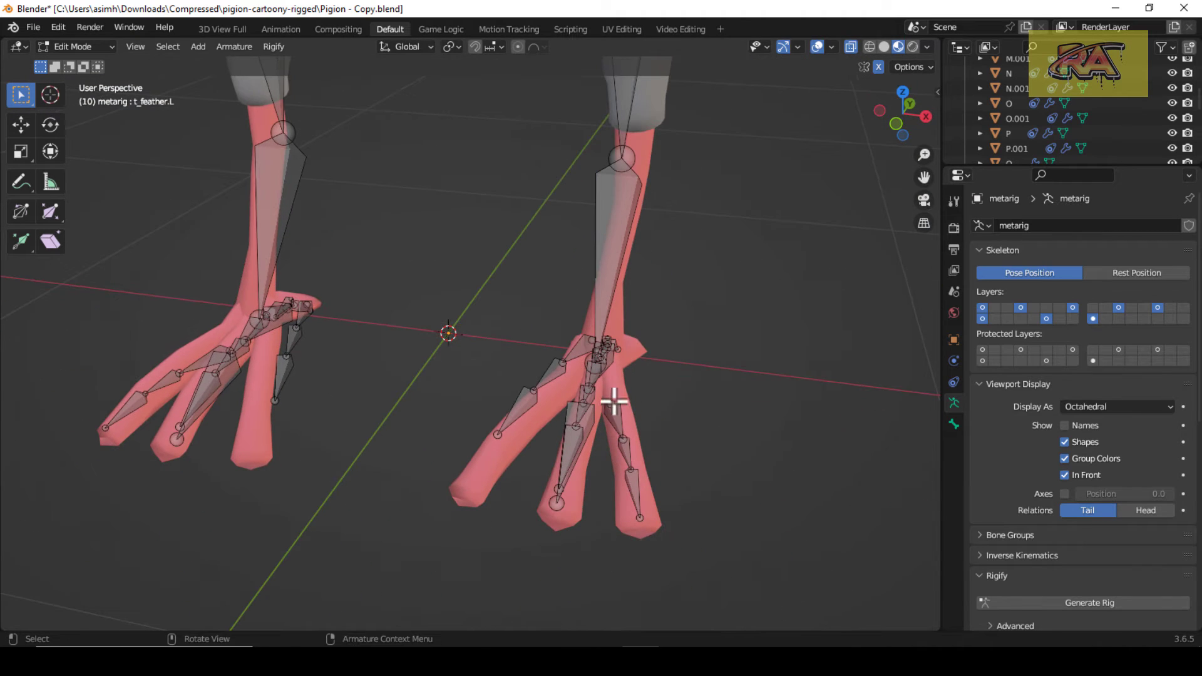
{"action": "left_click", "coordinate": [614, 401]}
{"action": "key", "text": "g"}
{"action": "left_click", "coordinate": [619, 399]}
{"action": "left_click", "coordinate": [631, 449]}
{"action": "key", "text": "g"}
{"action": "left_click", "coordinate": [628, 438]}
{"action": "left_click", "coordinate": [640, 518]}
{"action": "key", "text": "g"}
{"action": "left_click", "coordinate": [637, 525]}
Step: Nudge the tip of t_thumb.002.L to line up with the end of the back toe
{"action": "middle_click_drag", "start_coordinate": [637, 525], "coordinate": [560, 483]}
{"action": "left_click", "coordinate": [881, 434]}
{"action": "key", "text": "g"}
{"action": "left_click", "coordinate": [888, 431]}
Step: Select the t_index.L bones and move them toward the left foot's inner toe
{"action": "left_click_drag", "start_coordinate": [887, 117], "coordinate": [977, 139]}
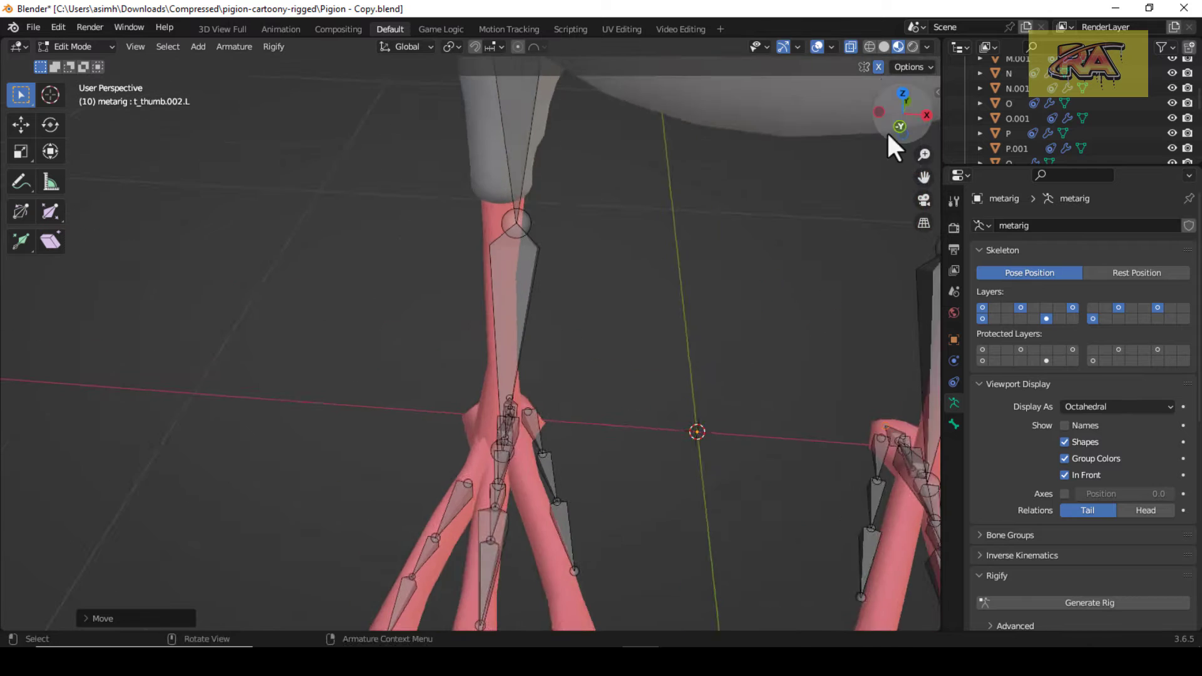
{"action": "middle_click_drag", "start_coordinate": [866, 443], "coordinate": [716, 333], "text": "shift"}
{"action": "left_click", "coordinate": [718, 335]}
{"action": "left_click", "coordinate": [707, 375], "text": "shift"}
{"action": "key", "text": "g"}
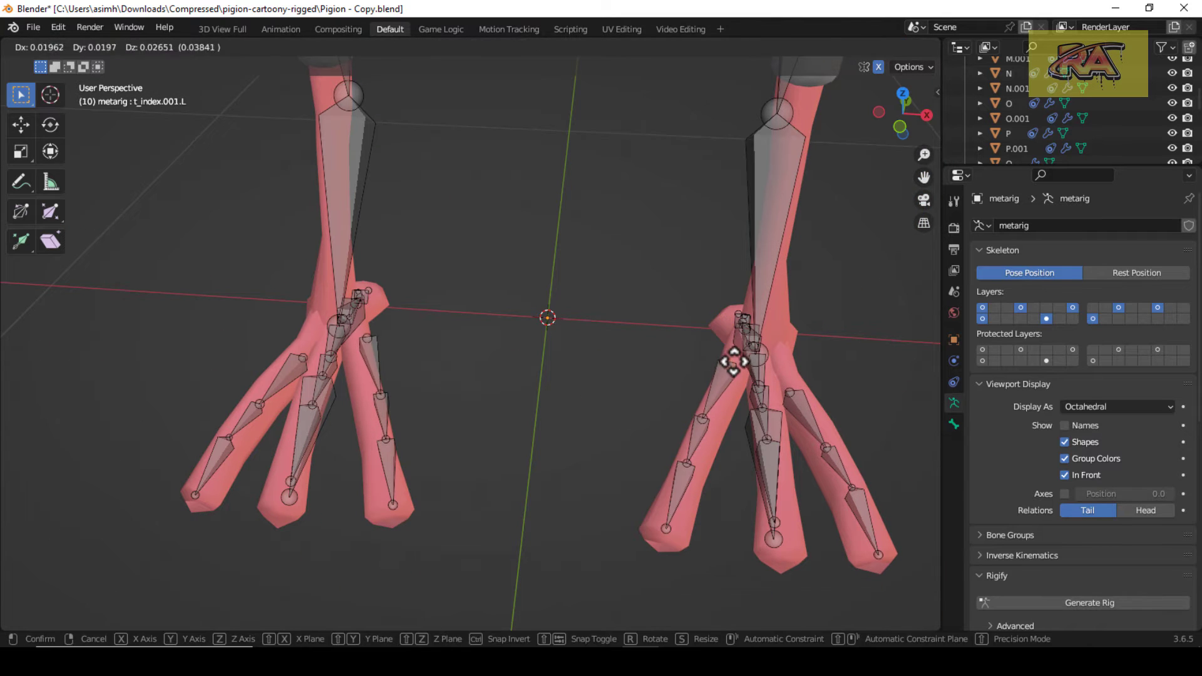
{"action": "left_click", "coordinate": [692, 461]}
Step: Select the three t_index.L bones and raise them along Z to the inner toe's height
{"action": "left_click_drag", "start_coordinate": [902, 116], "coordinate": [983, 88]}
{"action": "left_click", "coordinate": [623, 500]}
{"action": "left_click", "coordinate": [559, 476], "text": "shift"}
{"action": "left_click", "coordinate": [518, 462], "text": "shift"}
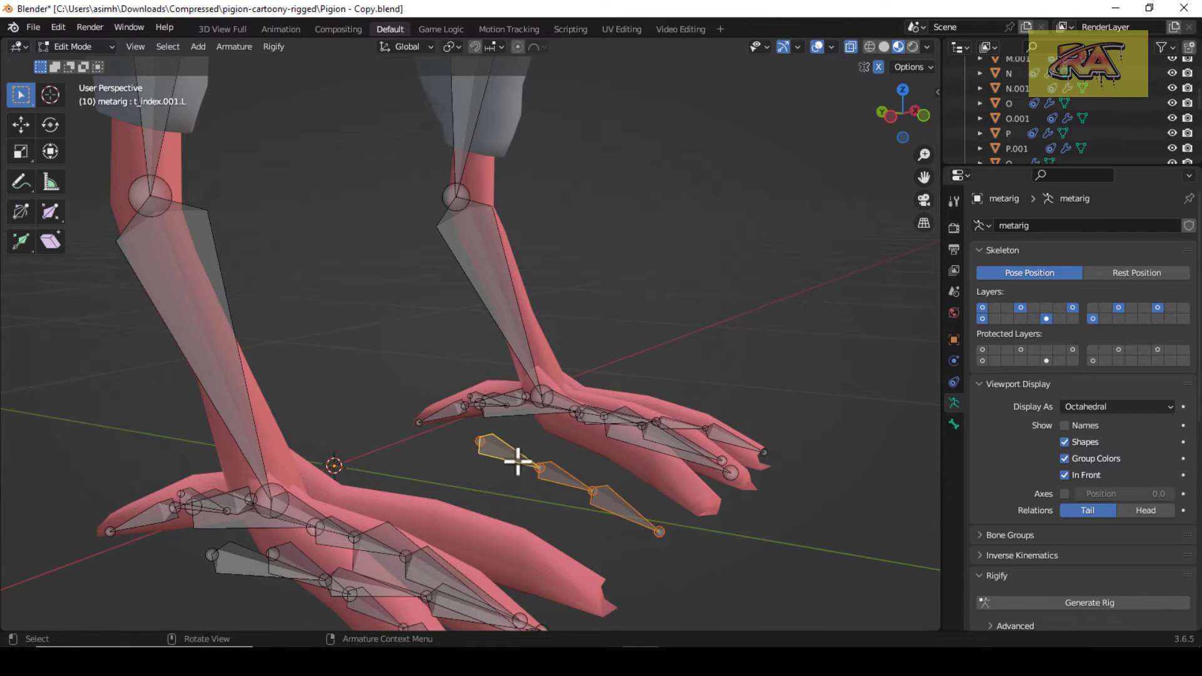
{"action": "key", "text": "g"}
{"action": "key", "text": "z"}
{"action": "left_click", "coordinate": [540, 405]}
Step: Refine the t_index.L chain's placement inside the inner toe with a free move and a move along Z
{"action": "left_click_drag", "start_coordinate": [902, 116], "coordinate": [836, 162]}
{"action": "key", "text": "g"}
{"action": "left_click", "coordinate": [923, 133]}
{"action": "key", "text": "g"}
{"action": "key", "text": "z"}
{"action": "left_click", "coordinate": [902, 109]}
Step: Hide the foot bones that overlap the left foot's middle toe chain
{"action": "middle_click_drag", "start_coordinate": [538, 357], "coordinate": [786, 394]}
{"action": "left_click", "coordinate": [481, 501]}
{"action": "mouse_move", "coordinate": [902, 116]}
{"action": "left_mouse_down"}
{"action": "mouse_move", "coordinate": [1008, 203]}
{"action": "mouse_move", "coordinate": [899, 117]}
{"action": "left_mouse_up"}
{"action": "key", "text": "KP_3"}
{"action": "left_click", "coordinate": [835, 501]}
{"action": "key", "text": "h"}
{"action": "scroll", "coordinate": [739, 470], "scroll_direction": "up", "scroll_amount": 3}
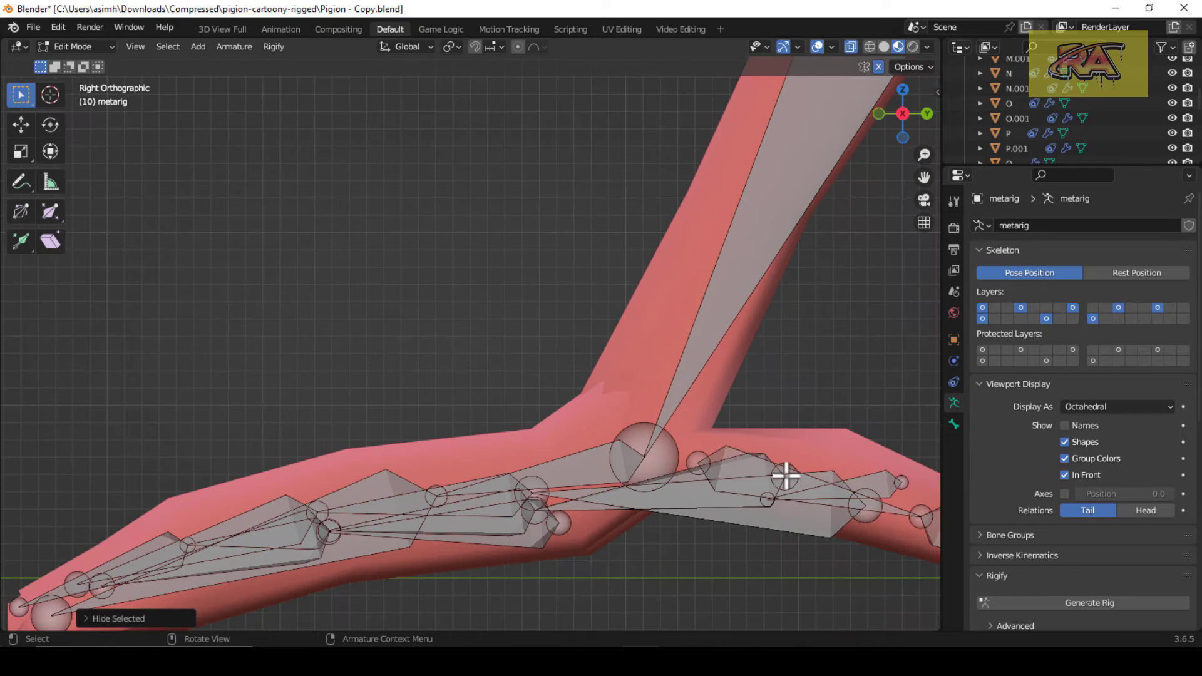
{"action": "scroll", "coordinate": [786, 475], "scroll_direction": "down", "scroll_amount": 1}
{"action": "left_click", "coordinate": [808, 485]}
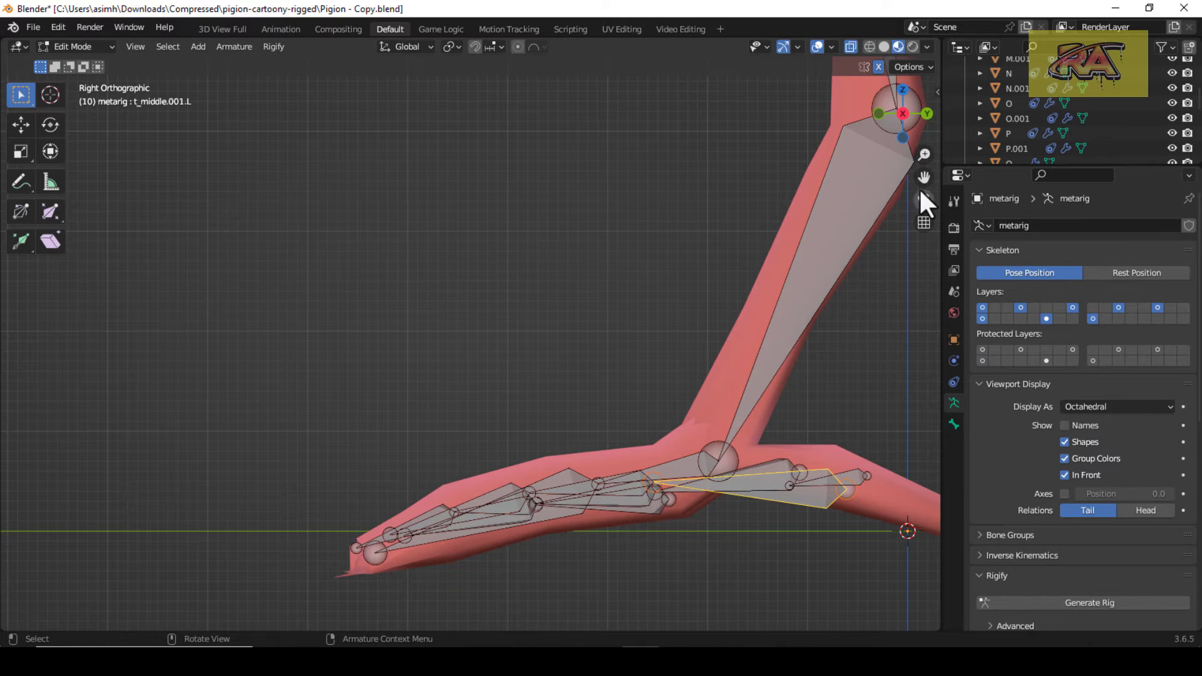
{"action": "left_click_drag", "start_coordinate": [924, 179], "coordinate": [923, 244]}
{"action": "left_click_drag", "start_coordinate": [897, 131], "coordinate": [469, 536]}
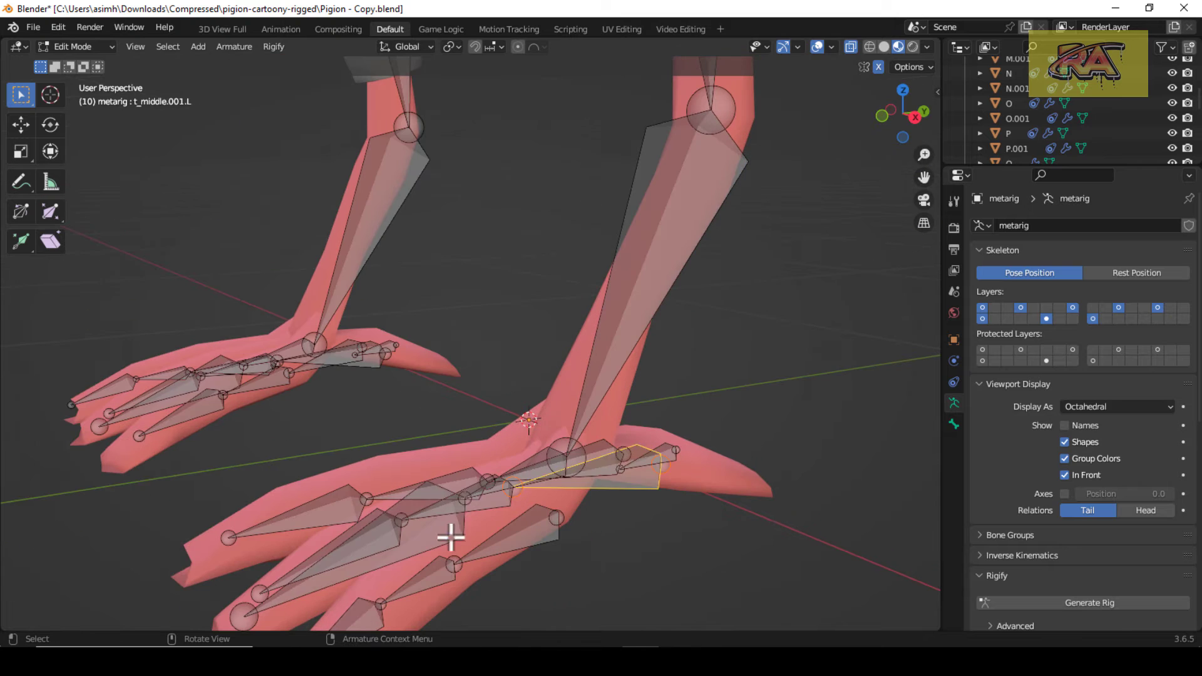
{"action": "key", "text": "h"}
Step: Spread the t_middle.L joints along the middle toe, placing the tip at the toe's end and the upper joints farther forward
{"action": "left_click_drag", "start_coordinate": [903, 114], "coordinate": [926, 78]}
{"action": "left_click", "coordinate": [577, 382]}
{"action": "left_click", "coordinate": [583, 426]}
{"action": "scroll", "coordinate": [588, 467], "scroll_direction": "down", "scroll_amount": 3}
{"action": "left_click", "coordinate": [547, 513]}
{"action": "key", "text": "g"}
{"action": "left_click", "coordinate": [546, 530]}
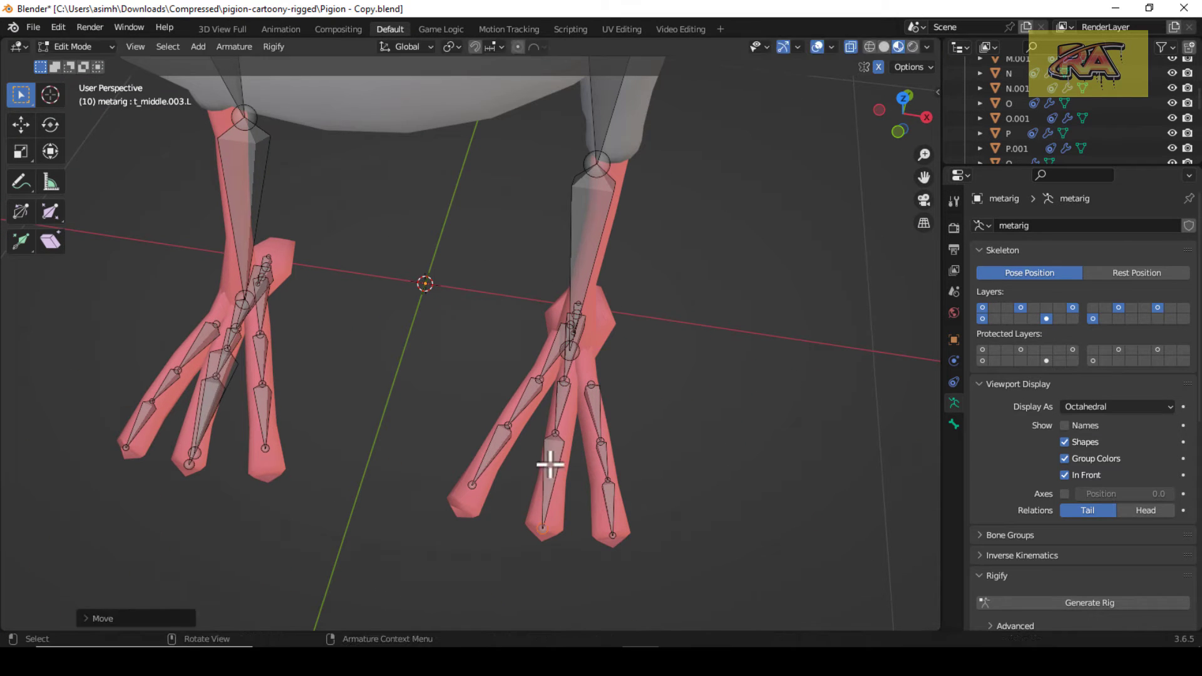
{"action": "left_click", "coordinate": [556, 439]}
{"action": "key", "text": "g"}
{"action": "left_click", "coordinate": [555, 460]}
{"action": "left_click", "coordinate": [563, 383]}
{"action": "left_click", "coordinate": [572, 353]}
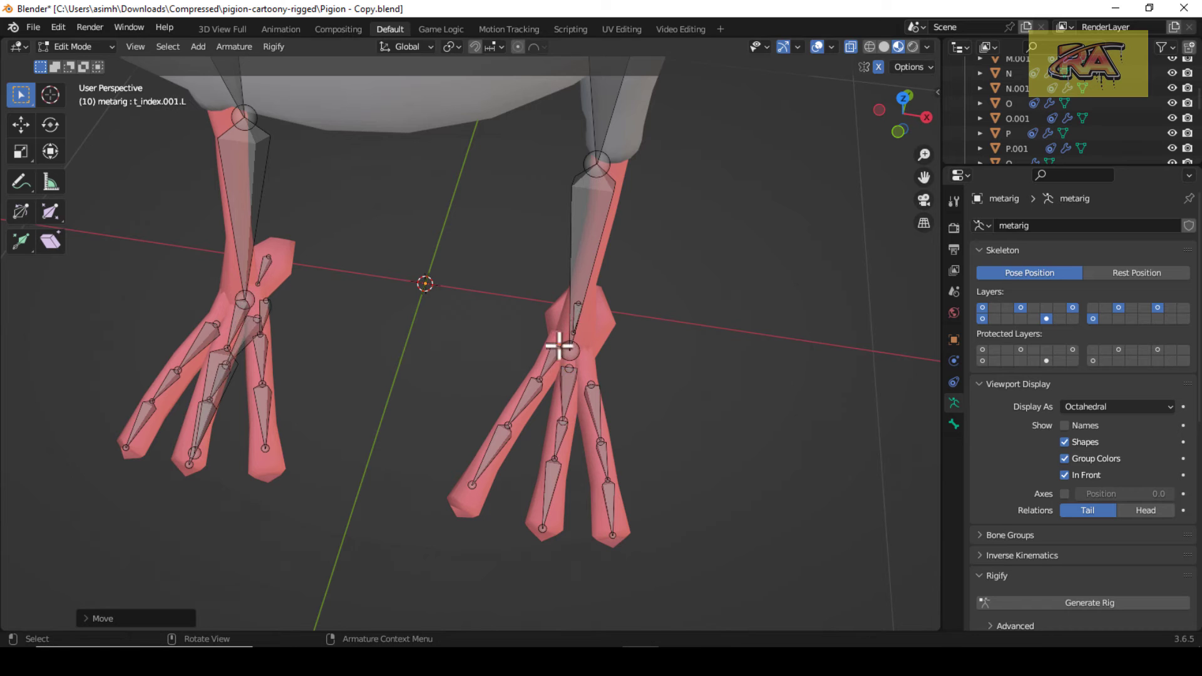
Step: Raise the base and inner joints of the t_middle.L chain into the middle toe mesh as seen from the side
{"action": "left_click", "coordinate": [499, 442]}
{"action": "left_click_drag", "start_coordinate": [895, 130], "coordinate": [607, 454]}
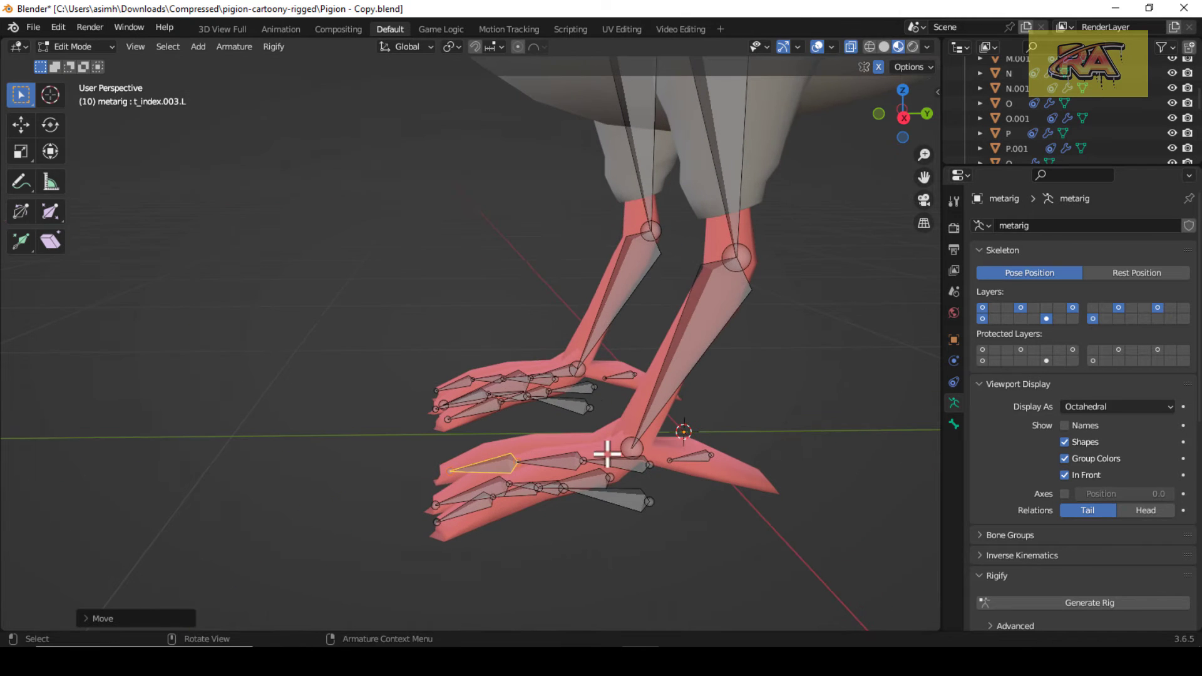
{"action": "key", "text": "g"}
{"action": "left_click", "coordinate": [649, 458]}
{"action": "left_click", "coordinate": [565, 488]}
{"action": "key", "text": "g"}
{"action": "left_click", "coordinate": [568, 469]}
{"action": "left_click", "coordinate": [511, 485]}
{"action": "key", "text": "g"}
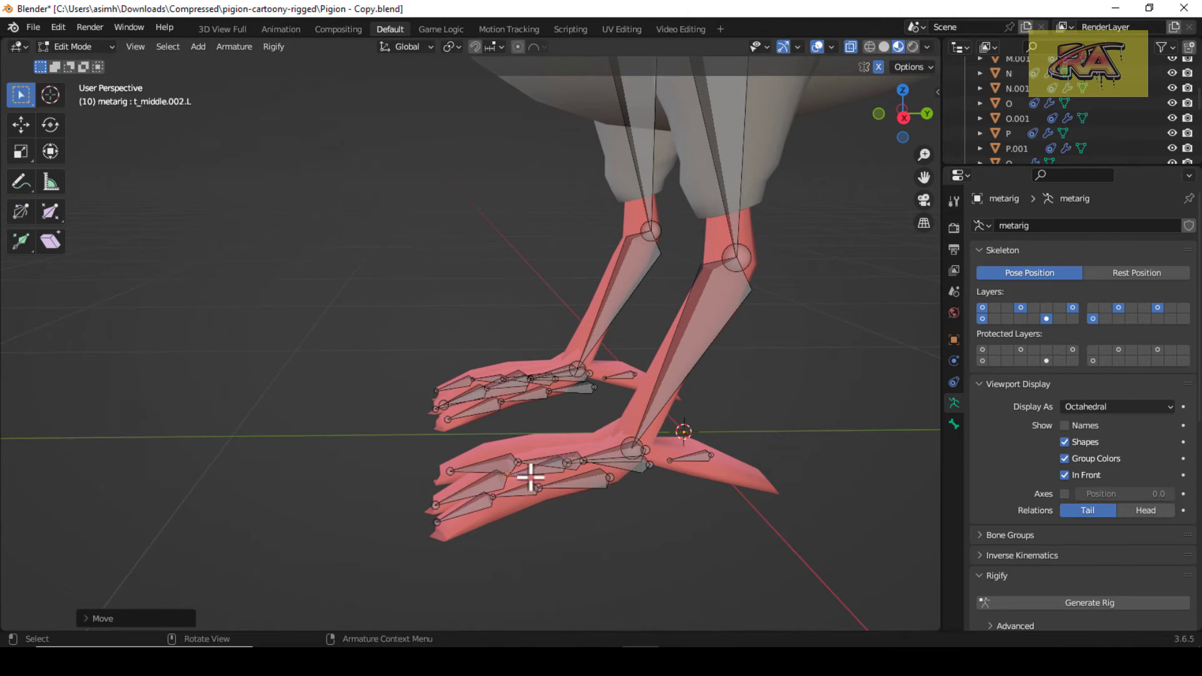
Step: Move both ends of the toes_parent.L bone slightly toward the ankle
{"action": "left_click_drag", "start_coordinate": [902, 116], "coordinate": [1018, 119]}
{"action": "middle_click_drag", "start_coordinate": [439, 476], "coordinate": [567, 520]}
{"action": "left_click", "coordinate": [700, 484]}
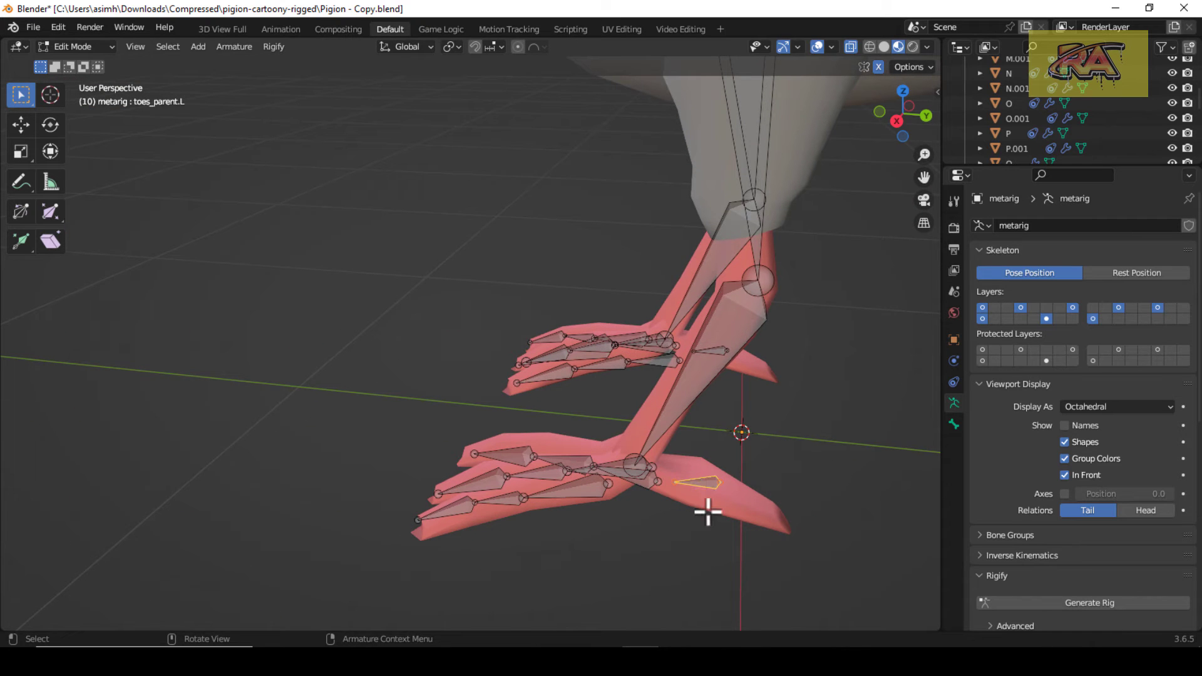
{"action": "key", "text": "g"}
{"action": "left_click", "coordinate": [659, 479]}
{"action": "left_click", "coordinate": [722, 482]}
{"action": "key", "text": "g"}
{"action": "left_click", "coordinate": [716, 483]}
Step: Move the left knee joint outward along X into the leg mesh in the front view and reveal the hidden bones
{"action": "key", "text": "KP_1"}
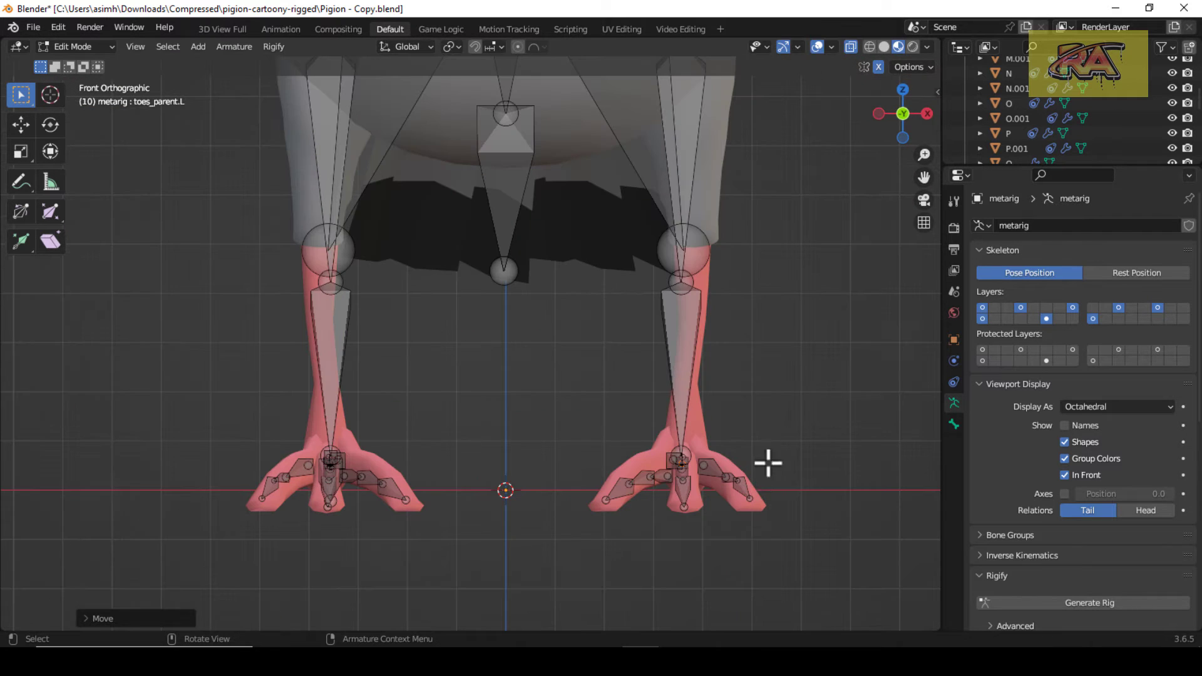
{"action": "key", "text": "g"}
{"action": "key", "text": "x"}
{"action": "left_click", "coordinate": [702, 288]}
{"action": "left_click_drag", "start_coordinate": [902, 119], "coordinate": [877, 179]}
{"action": "key", "text": "KP_1"}
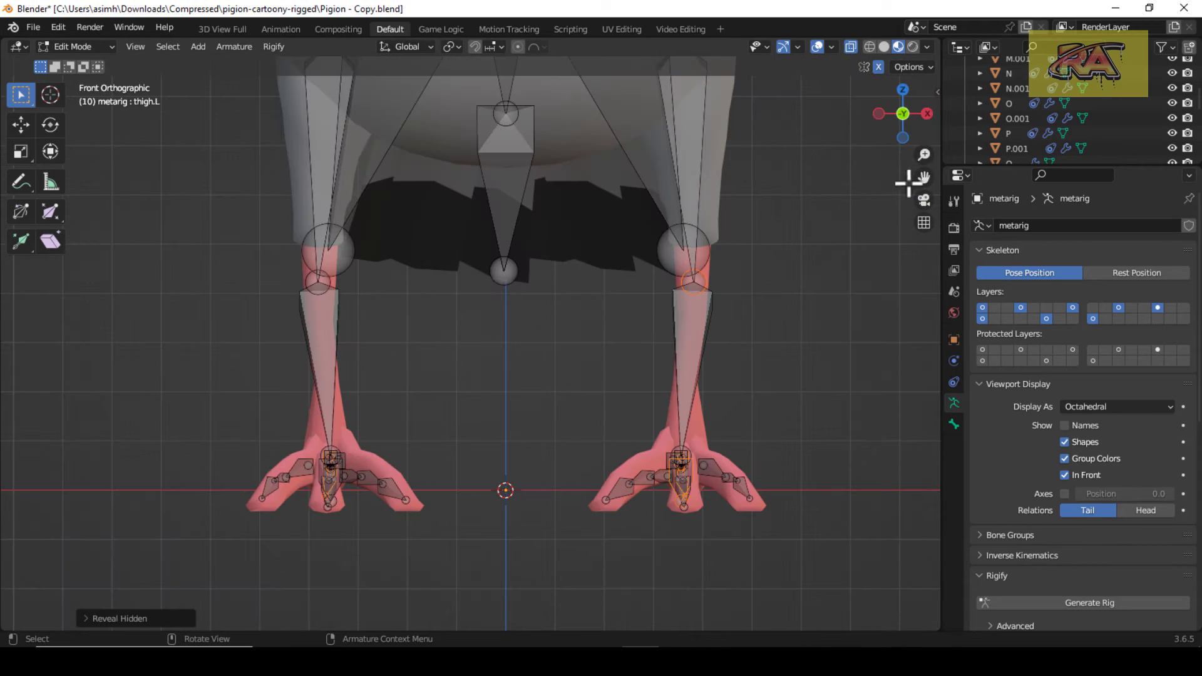
Step: Select the head bone and move it up along Z to the pigeon's head in the side view
{"action": "left_click_drag", "start_coordinate": [903, 119], "coordinate": [808, 150]}
{"action": "left_click", "coordinate": [816, 298]}
{"action": "scroll", "coordinate": [816, 298], "scroll_direction": "down", "scroll_amount": 5}
{"action": "left_click_drag", "start_coordinate": [899, 124], "coordinate": [789, 75]}
{"action": "key", "text": "KP_7"}
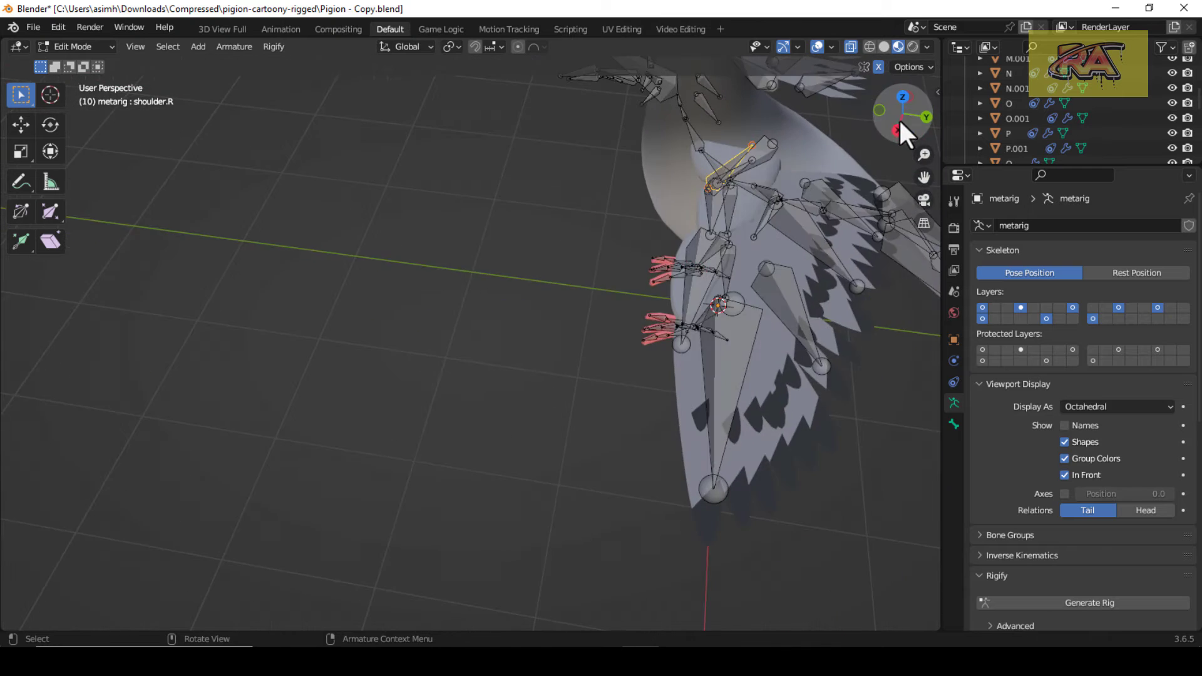
{"action": "key", "text": "KP_1"}
{"action": "key", "text": "KP_3"}
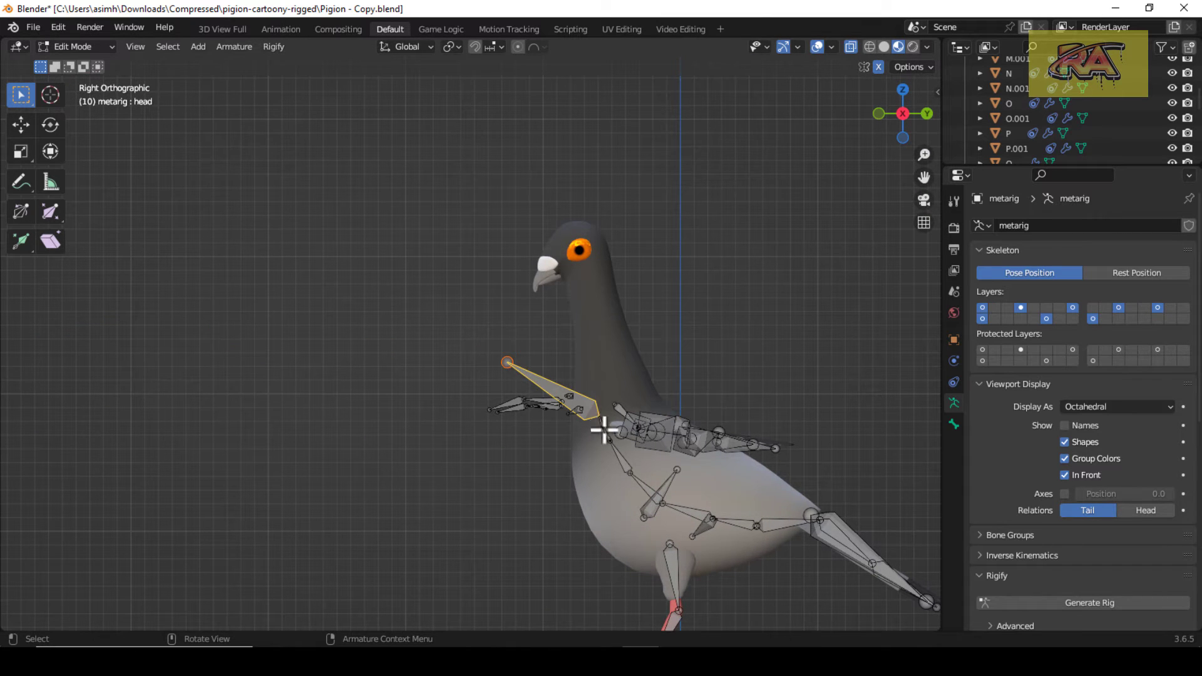
{"action": "key", "text": "z"}
{"action": "left_click", "coordinate": [617, 252]}
Step: Move the head bone's tip to the base of the beak and its base joint just above the eye
{"action": "left_click", "coordinate": [509, 205]}
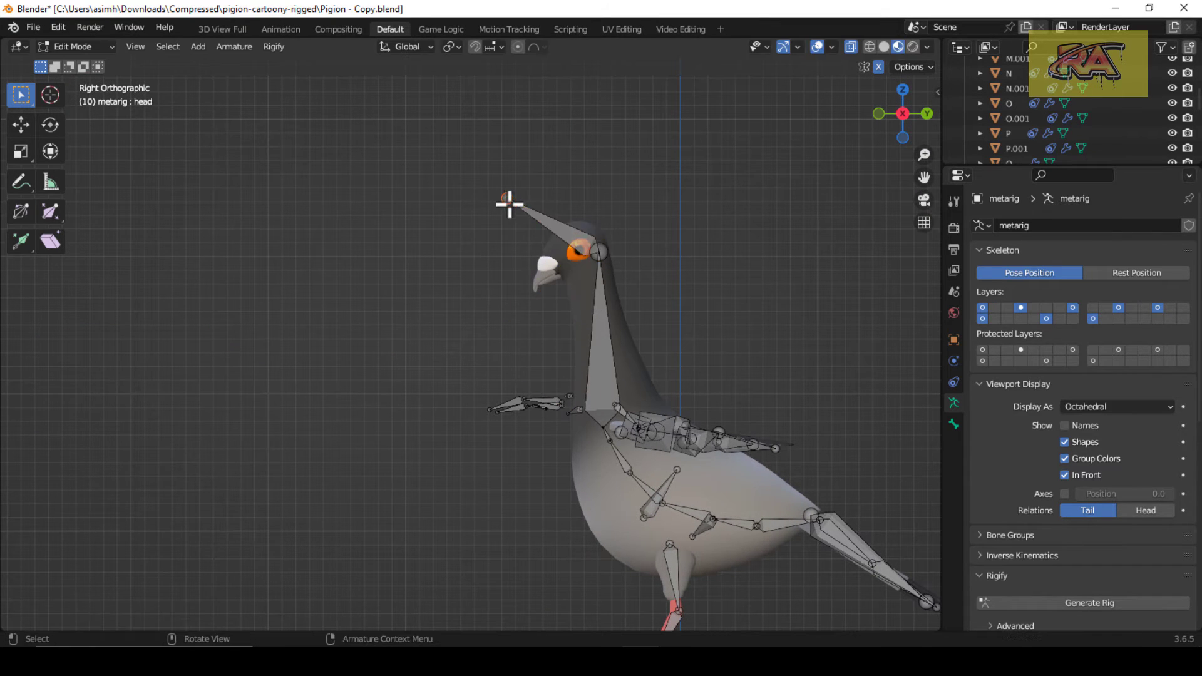
{"action": "key", "text": "g"}
{"action": "left_click", "coordinate": [548, 258]}
{"action": "left_click", "coordinate": [602, 249]}
{"action": "key", "text": "g"}
{"action": "left_click", "coordinate": [582, 235]}
Step: Move the joint at neck.001 up about 0.60 to the middle of the neck
{"action": "left_click", "coordinate": [601, 425]}
{"action": "key", "text": "g"}
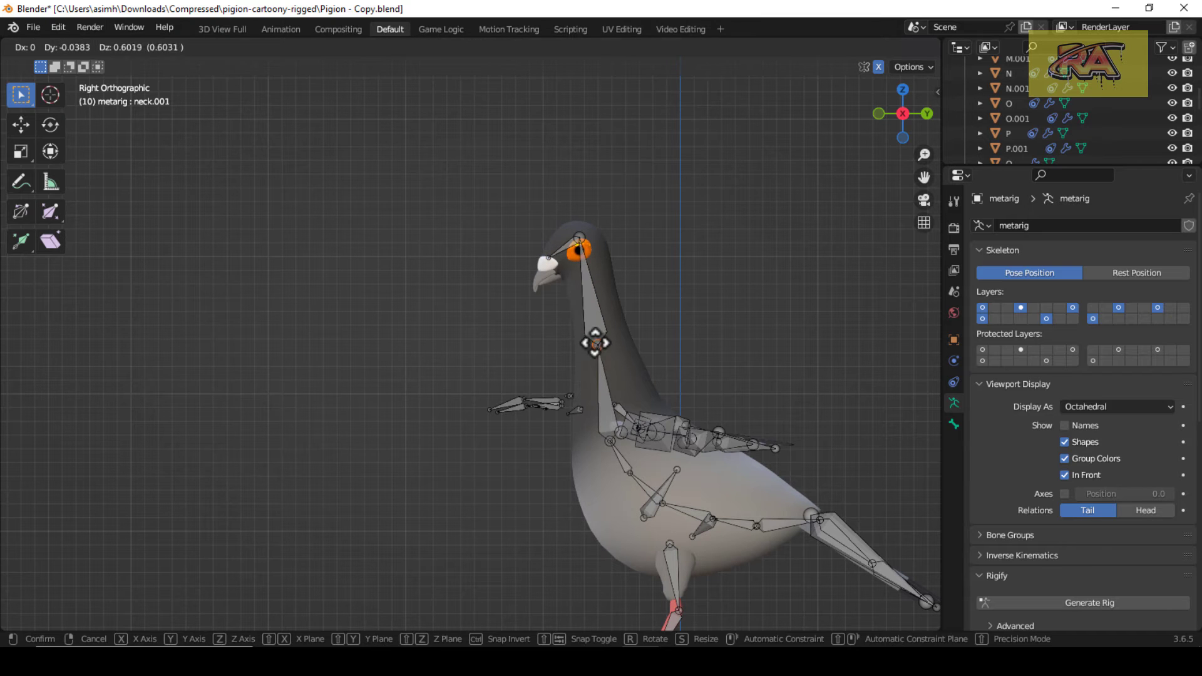
{"action": "left_click", "coordinate": [596, 341]}
Step: Move the joint at the end of spine.006 up and forward into the base of the neck
{"action": "scroll", "coordinate": [610, 444], "scroll_direction": "up", "scroll_amount": 2}
{"action": "left_click", "coordinate": [610, 444]}
{"action": "key", "text": "g"}
{"action": "left_click", "coordinate": [610, 443]}
{"action": "scroll", "coordinate": [611, 432], "scroll_direction": "up", "scroll_amount": 4}
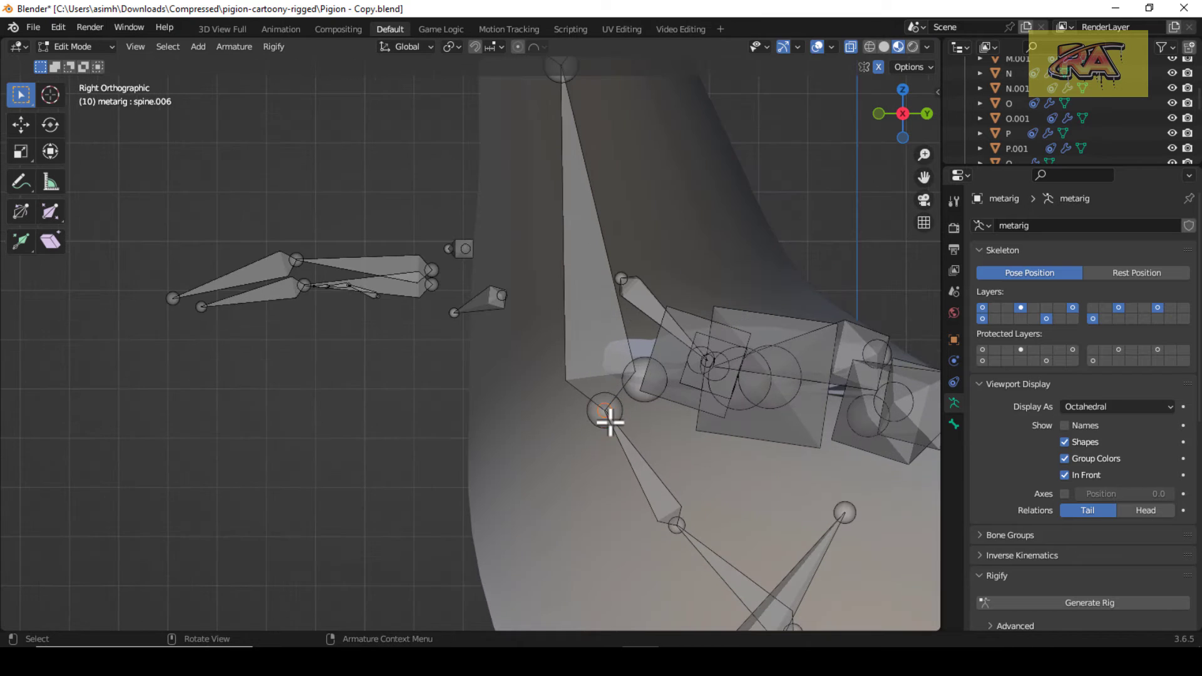
{"action": "key", "text": "g"}
{"action": "left_click", "coordinate": [574, 321]}
Step: Move the spine.005 joint and the spine joint below it slightly forward and down inside the chest
{"action": "scroll", "coordinate": [593, 362], "scroll_direction": "down", "scroll_amount": 7}
{"action": "left_click", "coordinate": [620, 414]}
{"action": "key", "text": "g"}
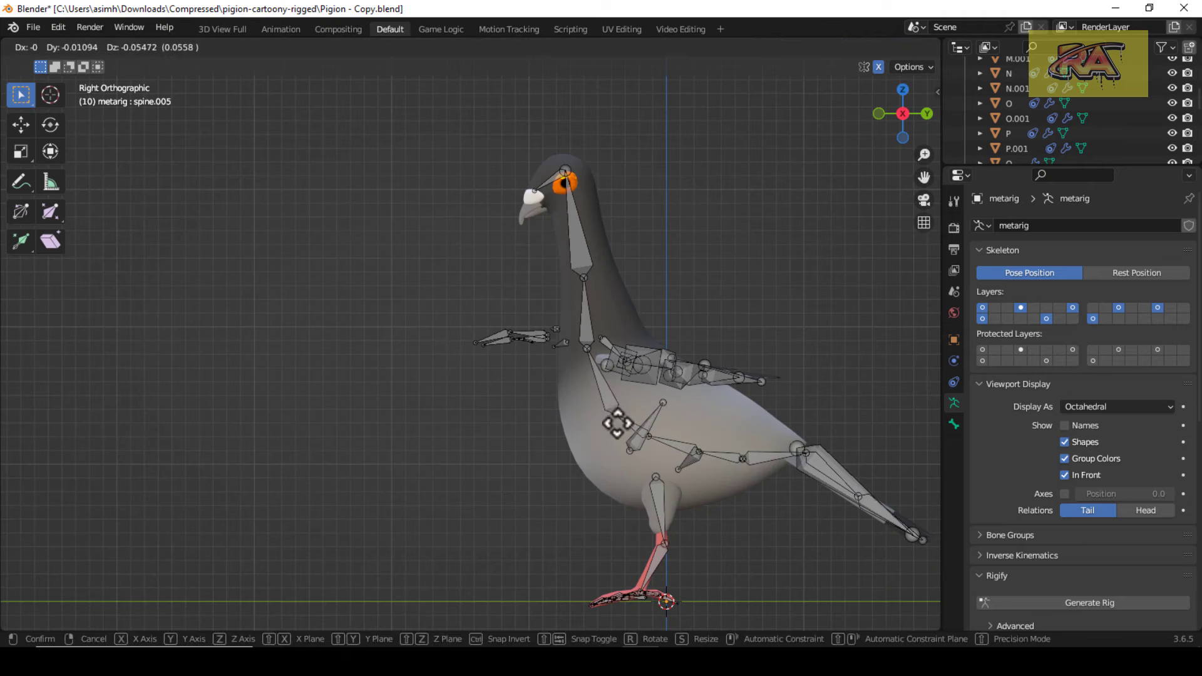
{"action": "left_click", "coordinate": [617, 421]}
{"action": "left_click", "coordinate": [652, 440]}
{"action": "key", "text": "g"}
{"action": "left_click", "coordinate": [647, 443]}
Step: Move the pelvis.L bone along Y toward the tail in the top view
{"action": "left_click", "coordinate": [696, 463]}
{"action": "key", "text": "KP_7"}
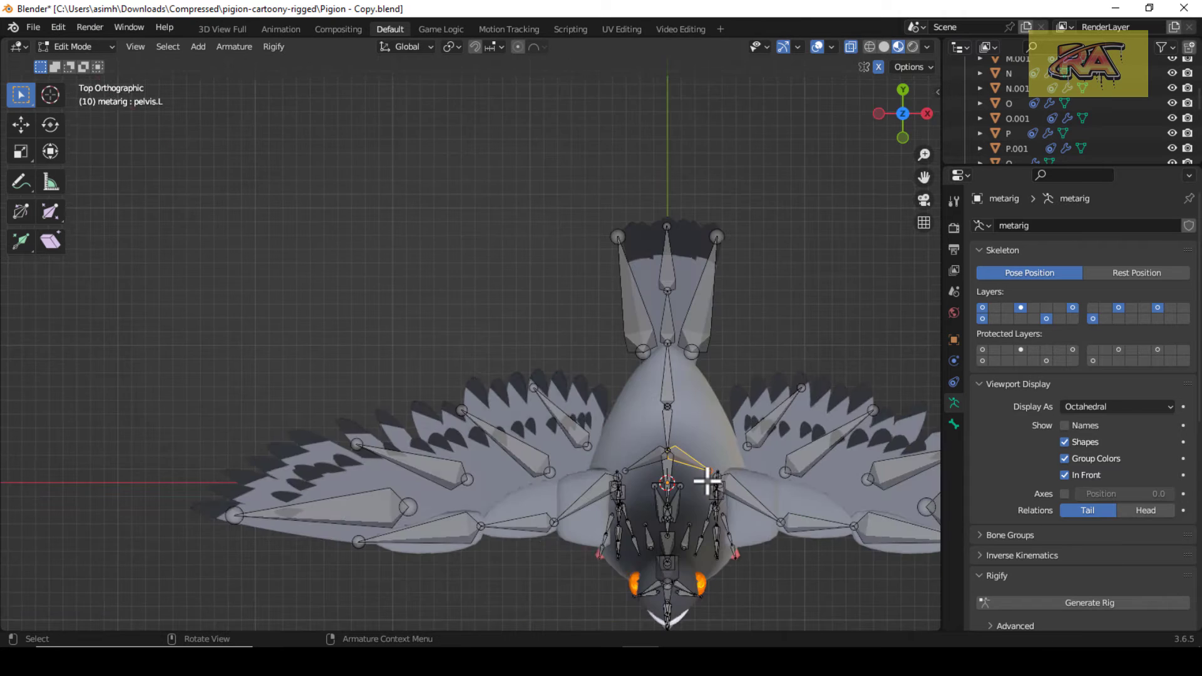
{"action": "key", "text": "g"}
{"action": "key", "text": "y"}
{"action": "left_click", "coordinate": [660, 431]}
{"action": "key", "text": "g"}
{"action": "key", "text": "y"}
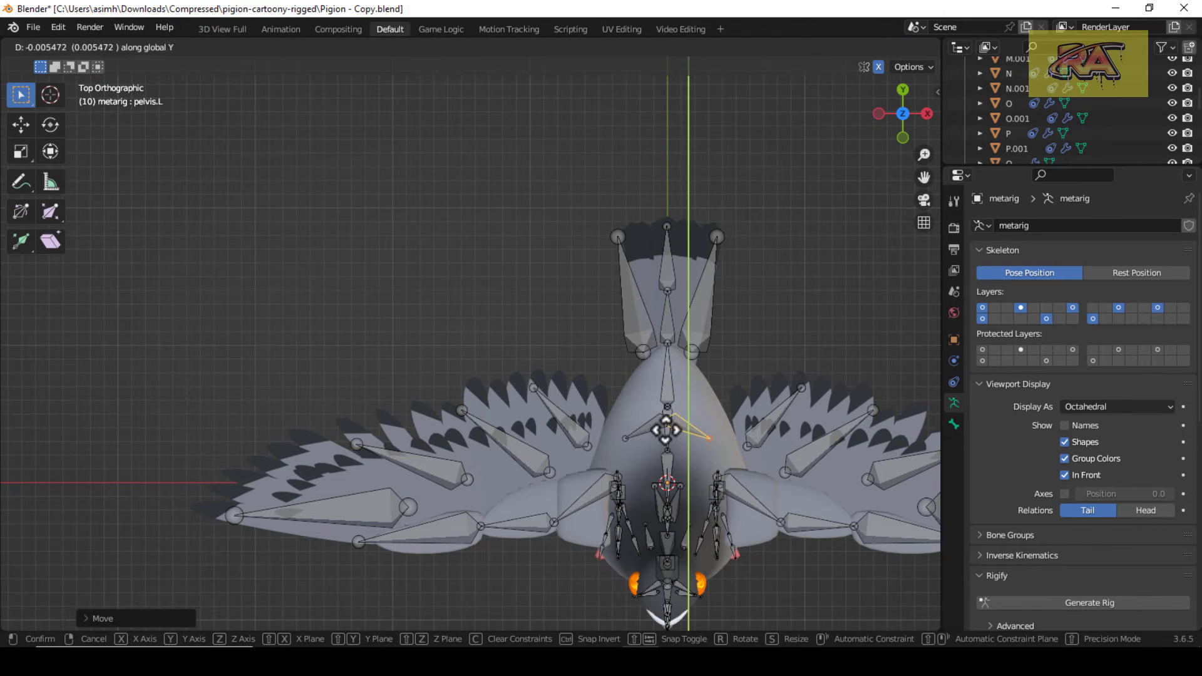
{"action": "left_click", "coordinate": [676, 431]}
Step: Raise the pelvis.L bone along Z inside the body in the side view
{"action": "key", "text": "KP_3"}
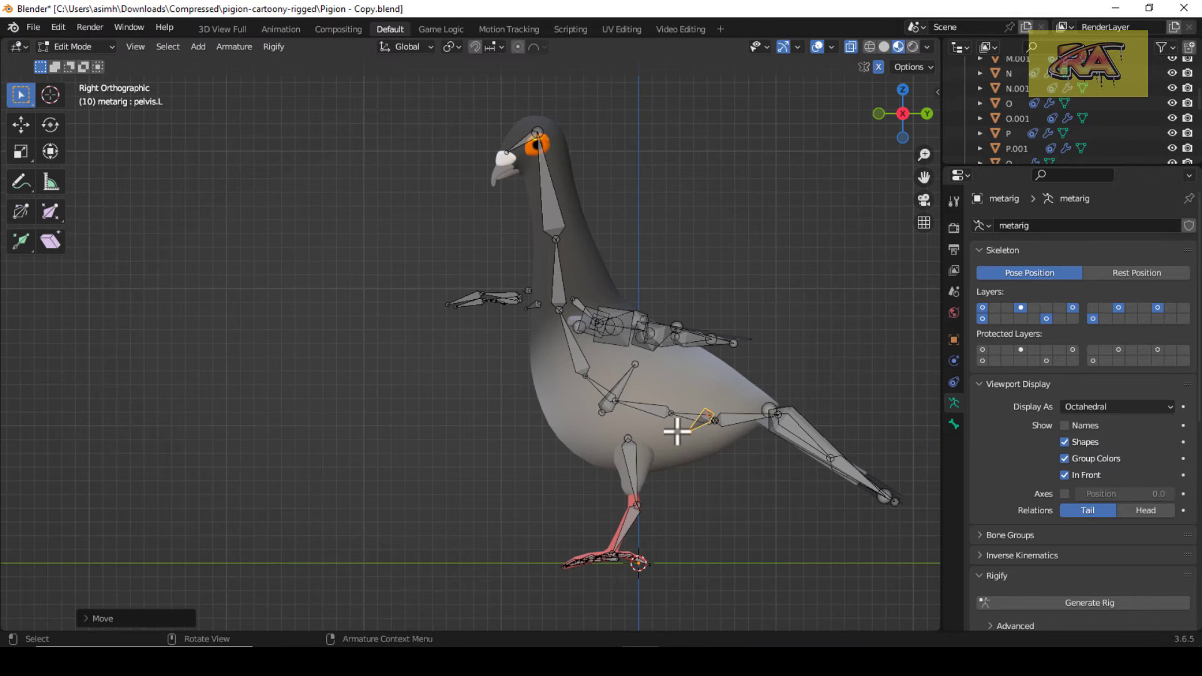
{"action": "key", "text": "g"}
{"action": "key", "text": "z"}
{"action": "left_click", "coordinate": [682, 405]}
Step: Move the shoulder.L bone up along Z and outward along X toward the wing base in the front view
{"action": "left_click", "coordinate": [620, 392]}
{"action": "key", "text": "KP_1"}
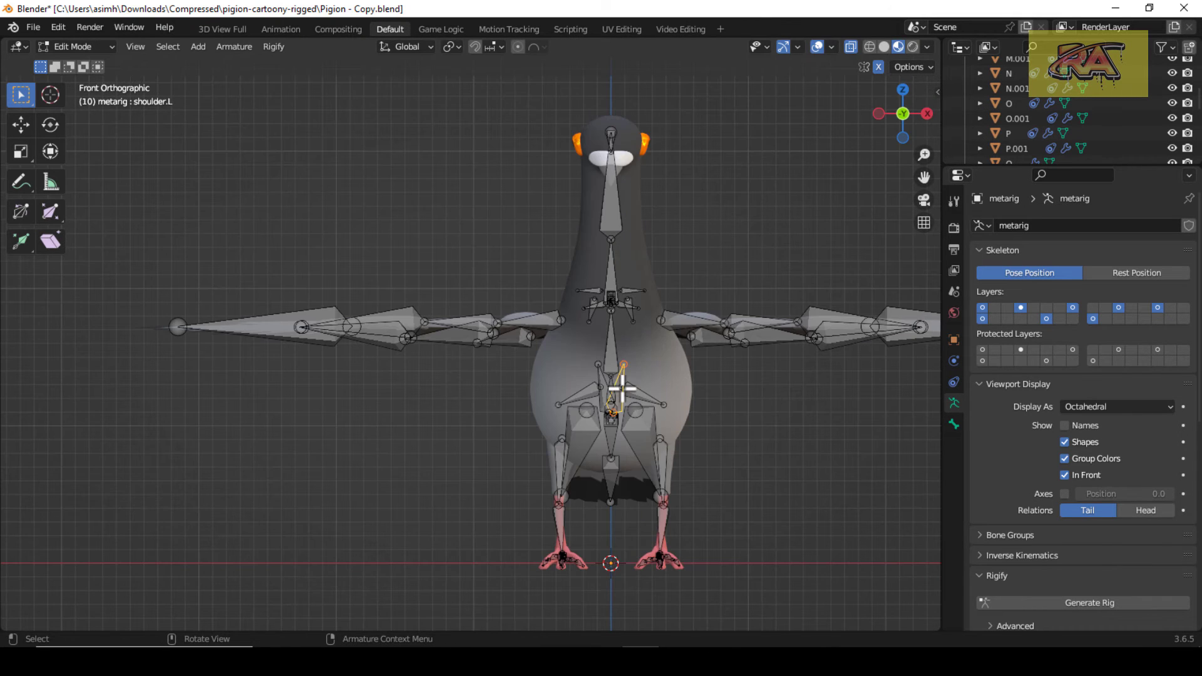
{"action": "key", "text": "z"}
{"action": "left_click", "coordinate": [622, 326]}
{"action": "key", "text": "g"}
{"action": "key", "text": "x"}
{"action": "left_click", "coordinate": [644, 344]}
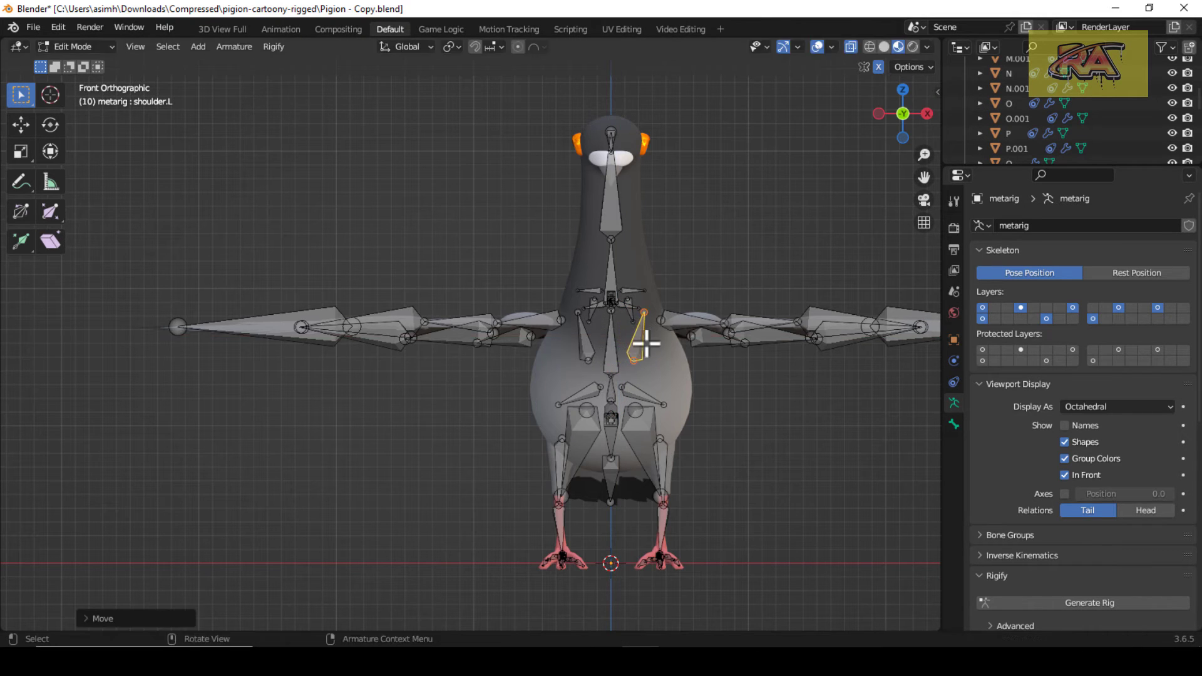
Step: Raise the skull.006.L bone along Z to beak height on the head in the front view
{"action": "left_click_drag", "start_coordinate": [908, 119], "coordinate": [739, 149]}
{"action": "middle_click_drag", "start_coordinate": [721, 350], "coordinate": [609, 314]}
{"action": "left_click", "coordinate": [609, 314]}
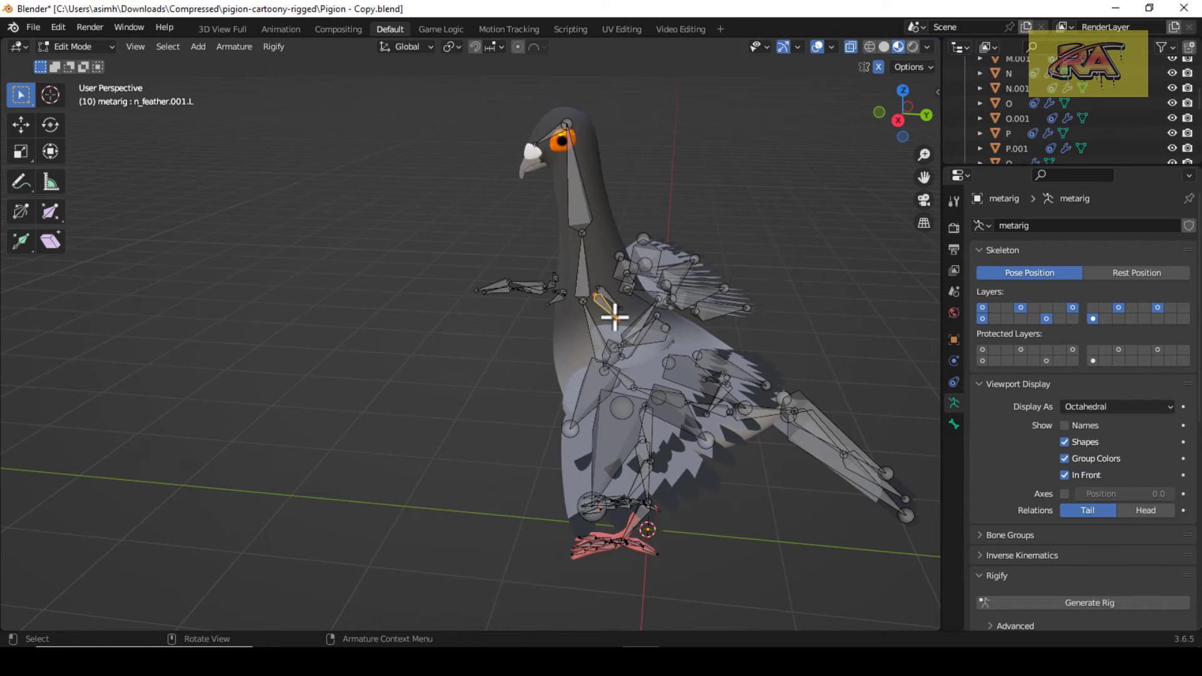
{"action": "key", "text": "KP_7"}
{"action": "key", "text": "KP_3"}
{"action": "scroll", "coordinate": [554, 326], "scroll_direction": "up", "scroll_amount": 6}
{"action": "left_click", "coordinate": [547, 326]}
{"action": "scroll", "coordinate": [547, 325], "scroll_direction": "down", "scroll_amount": 3}
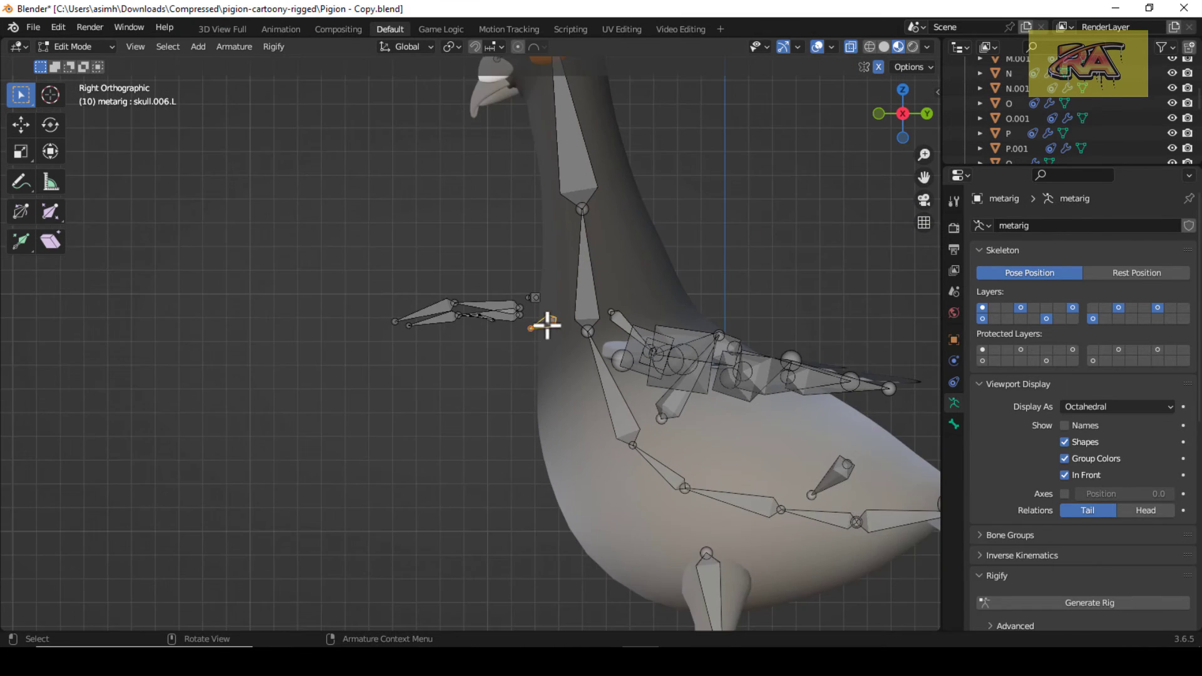
{"action": "key", "text": "KP_1"}
{"action": "scroll", "coordinate": [883, 188], "scroll_direction": "up", "scroll_amount": 3}
{"action": "key", "text": "g"}
{"action": "key", "text": "z"}
{"action": "left_click", "coordinate": [843, 505]}
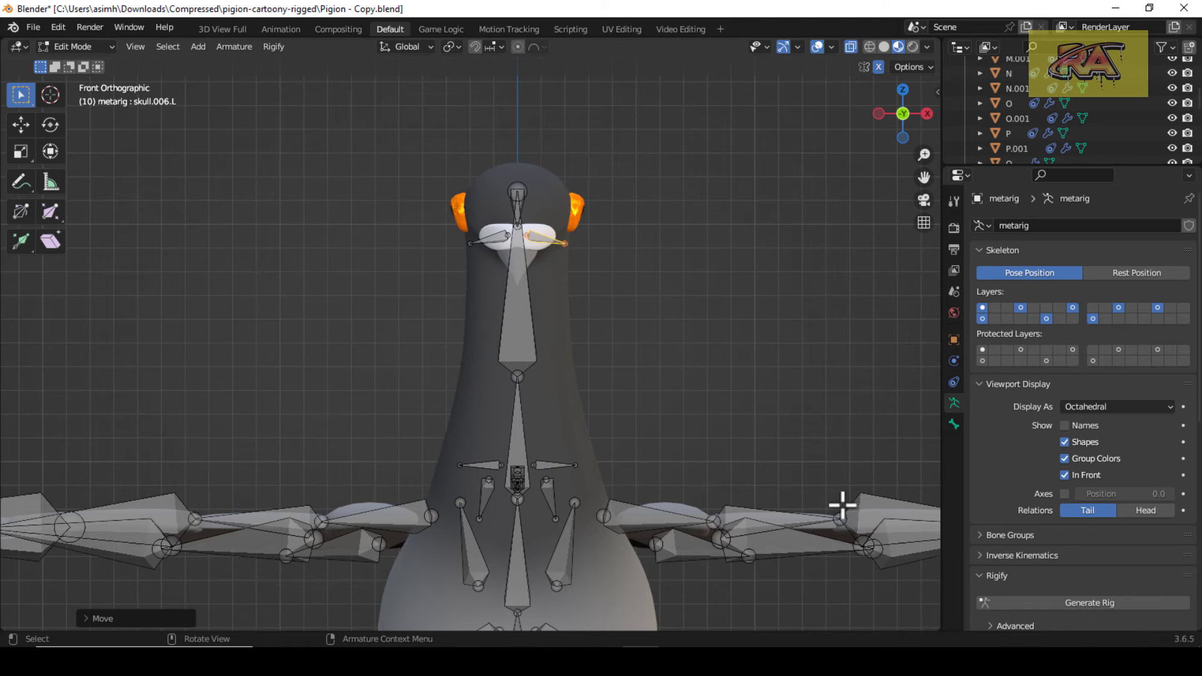
Step: Move the beak.002.T bone up to the beak and place the root of beak.001.T at the back of the upper beak
{"action": "left_click_drag", "start_coordinate": [921, 97], "coordinate": [892, 109]}
{"action": "left_click", "coordinate": [892, 108]}
{"action": "scroll", "coordinate": [467, 448], "scroll_direction": "up", "scroll_amount": 2}
{"action": "left_click", "coordinate": [467, 439]}
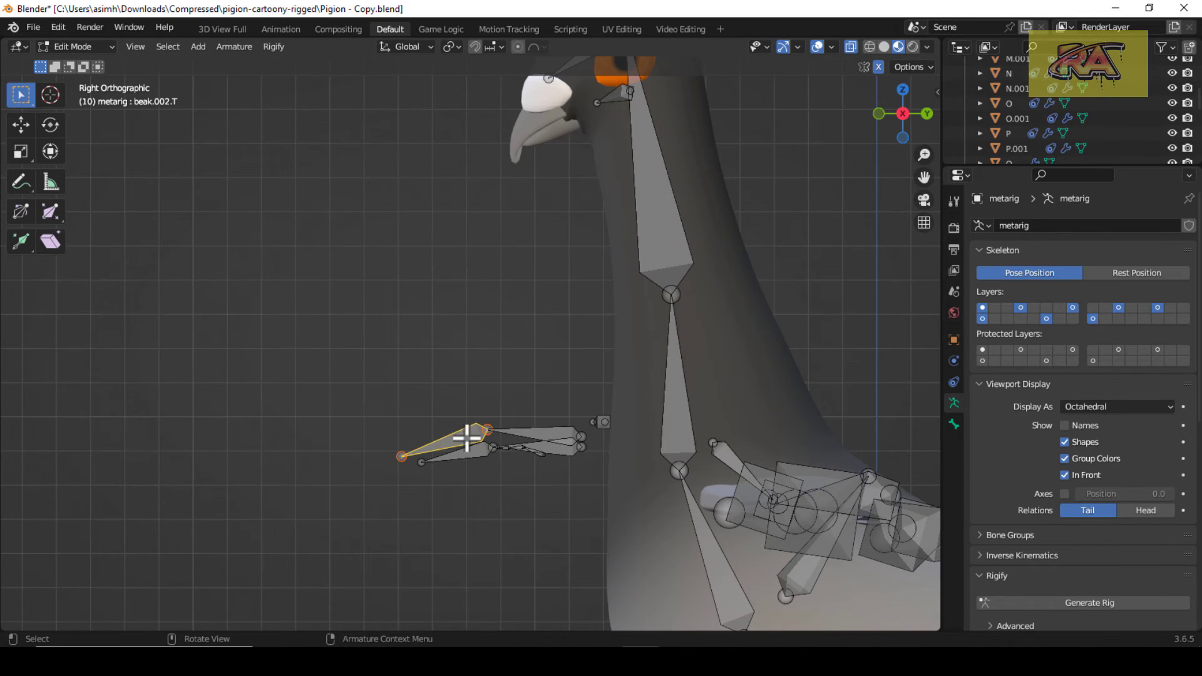
{"action": "key", "text": "g"}
{"action": "left_click", "coordinate": [575, 127]}
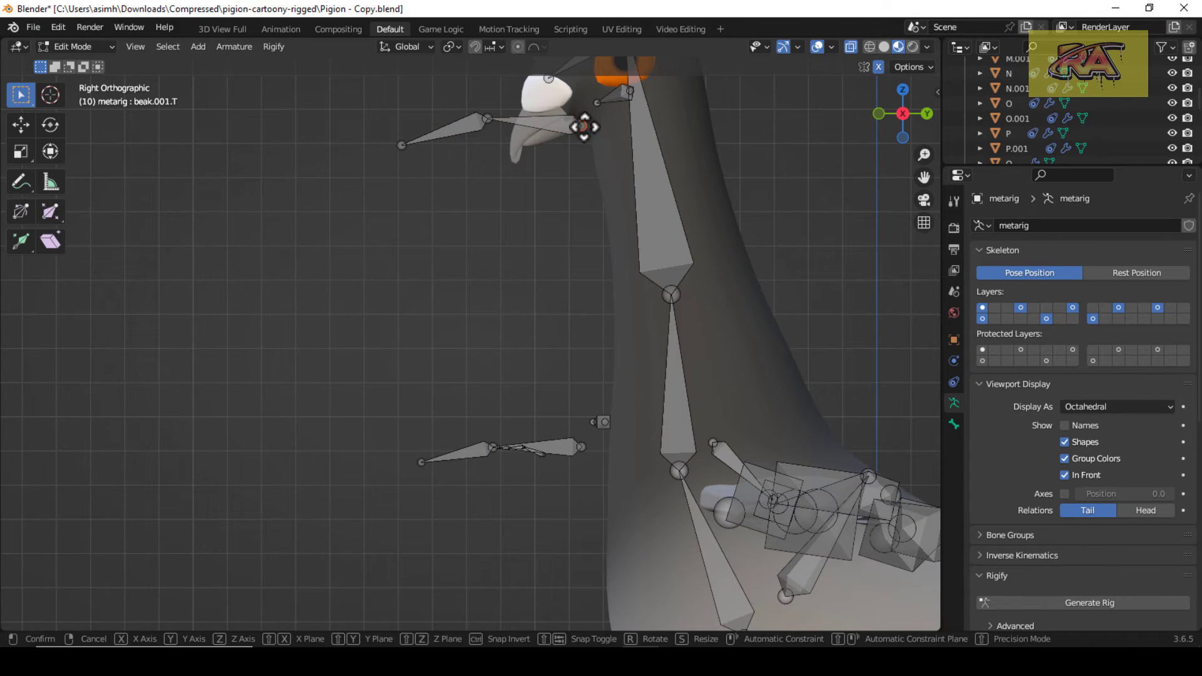
{"action": "left_click", "coordinate": [571, 98]}
Step: Place the middle joint and the tip of the upper beak bones along the curve of the upper beak
{"action": "key", "text": "g"}
{"action": "left_click", "coordinate": [528, 126]}
{"action": "left_click", "coordinate": [403, 150]}
{"action": "key", "text": "g"}
{"action": "left_click", "coordinate": [515, 161]}
Step: Raise the beak_001.B bone along Z to the beak and fit the lower beak joints inside the lower beak
{"action": "left_click", "coordinate": [531, 445]}
{"action": "key", "text": "z"}
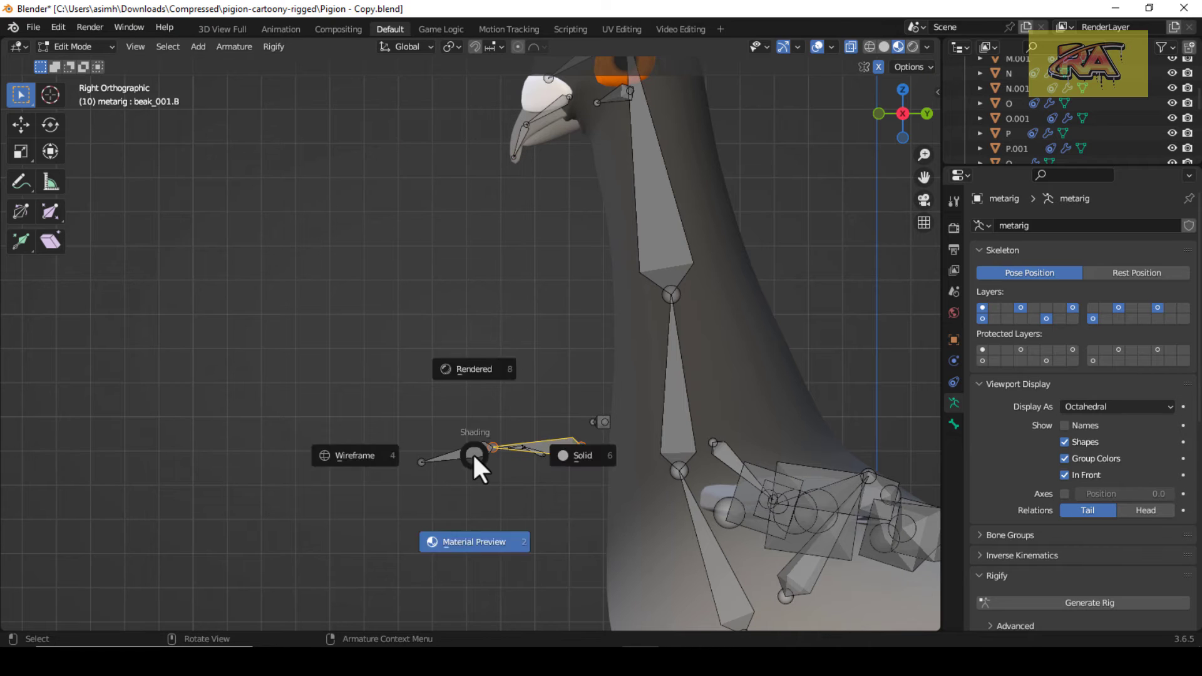
{"action": "key", "text": "Escape"}
{"action": "key", "text": "g"}
{"action": "key", "text": "z"}
{"action": "left_click", "coordinate": [498, 158]}
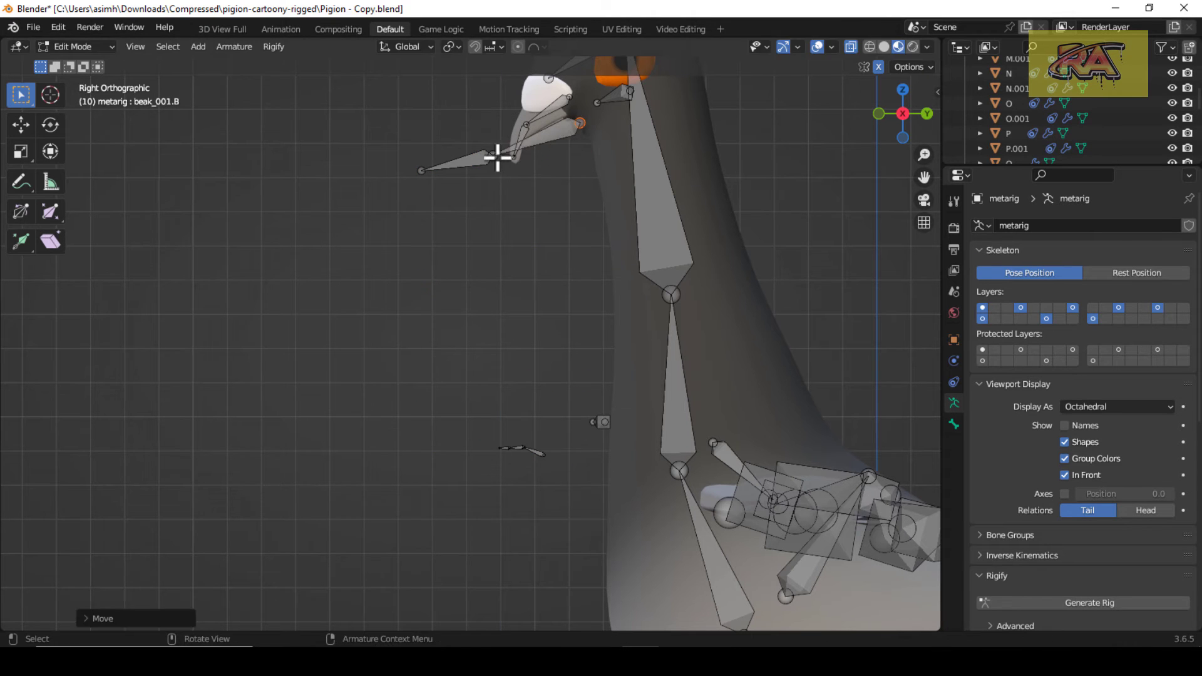
{"action": "scroll", "coordinate": [537, 147], "scroll_direction": "up", "scroll_amount": 6}
{"action": "key", "text": "g"}
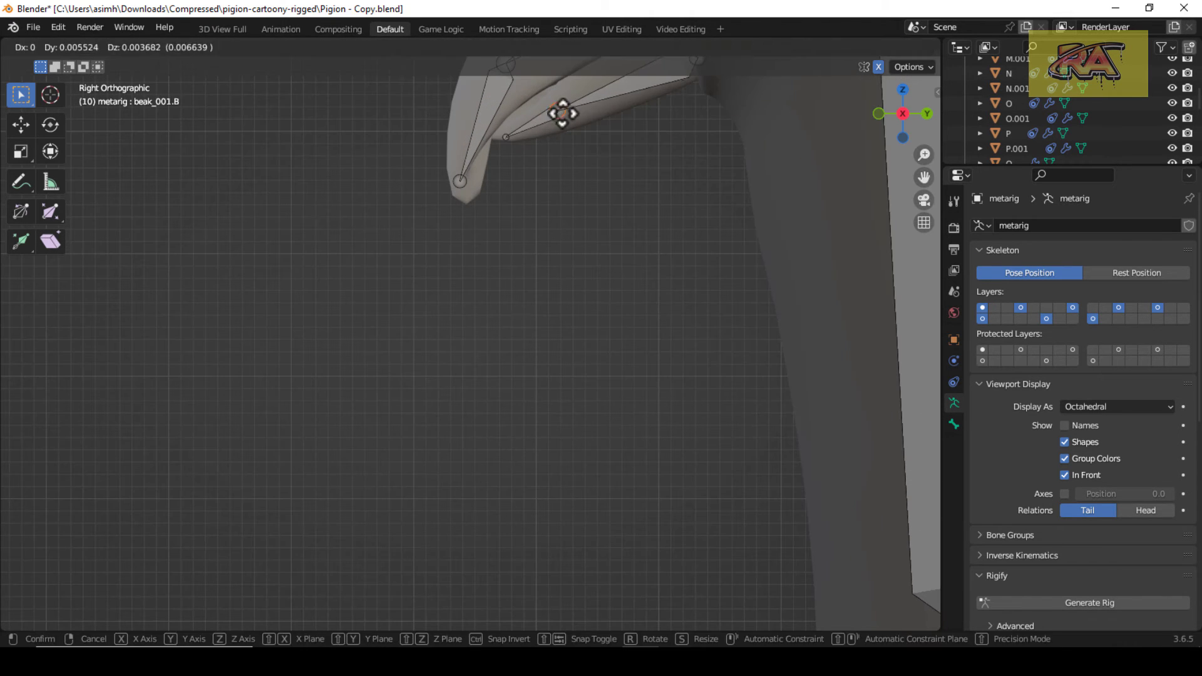
{"action": "left_click", "coordinate": [590, 106]}
Step: Shift the joint between the two upper beak bones slightly forward and up
{"action": "scroll", "coordinate": [646, 103], "scroll_direction": "down", "scroll_amount": 3}
{"action": "middle_click_drag", "start_coordinate": [915, 161], "coordinate": [850, 277], "text": "shift"}
{"action": "left_click", "coordinate": [505, 190]}
{"action": "key", "text": "g"}
{"action": "left_click", "coordinate": [499, 187]}
{"action": "left_click", "coordinate": [595, 150]}
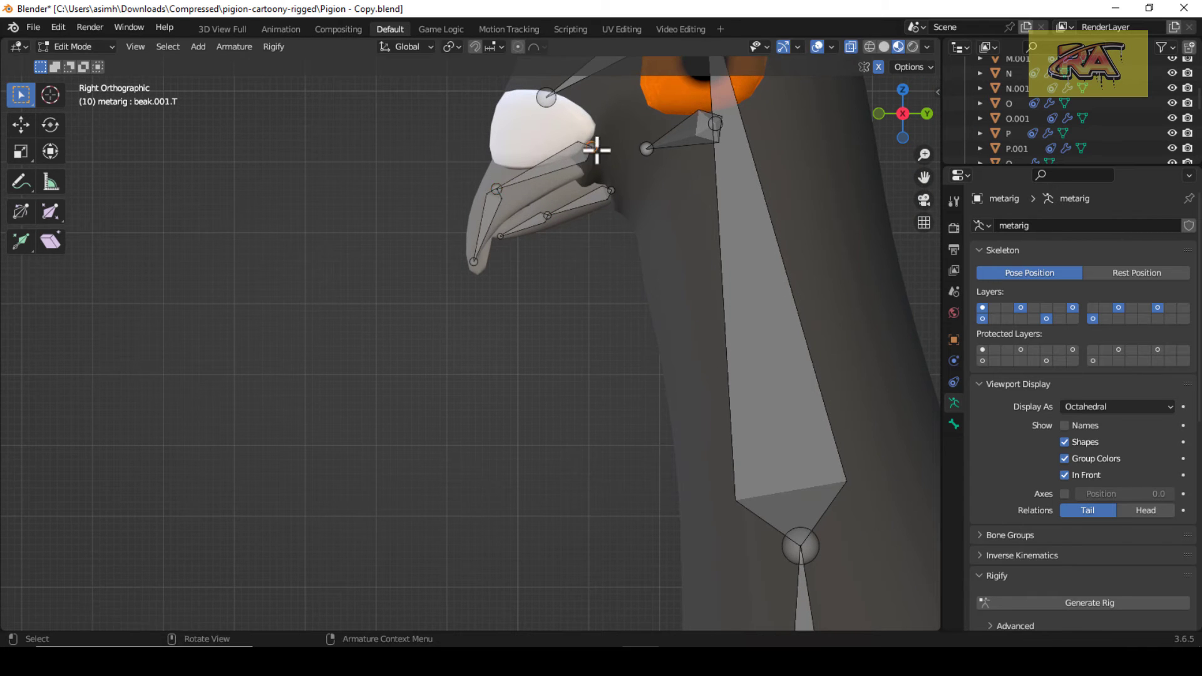
Step: Move the skull.006.L bone slightly forward and down toward the back of the beak in the side view
{"action": "scroll", "coordinate": [613, 230], "scroll_direction": "down", "scroll_amount": 3}
{"action": "left_click", "coordinate": [655, 175]}
{"action": "key", "text": "g"}
{"action": "left_click", "coordinate": [643, 180]}
Step: Move the joint at the upper end of neck.002 down and back to just below and behind the eye
{"action": "scroll", "coordinate": [681, 182], "scroll_direction": "down", "scroll_amount": 2}
{"action": "left_click", "coordinate": [676, 126]}
{"action": "key", "text": "g"}
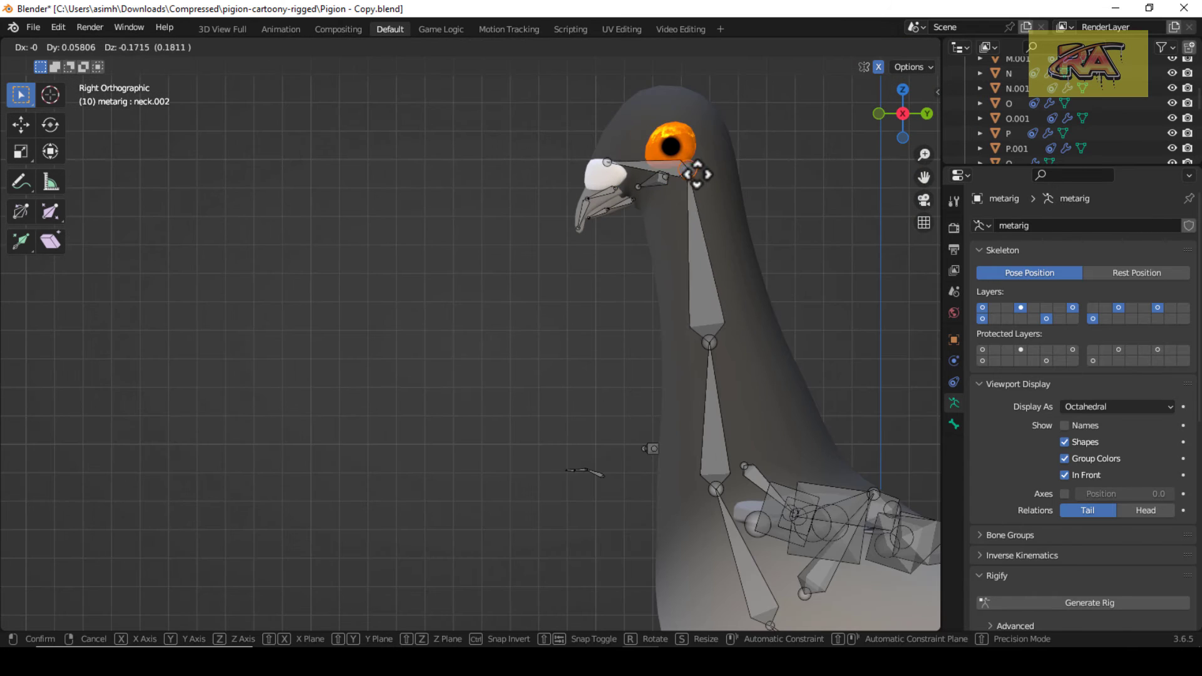
{"action": "left_click", "coordinate": [698, 174]}
Step: Raise the tongue bones along Z into the beak and rotate them about 20 degrees to follow the beak's slope
{"action": "left_click_drag", "start_coordinate": [925, 177], "coordinate": [925, 97]}
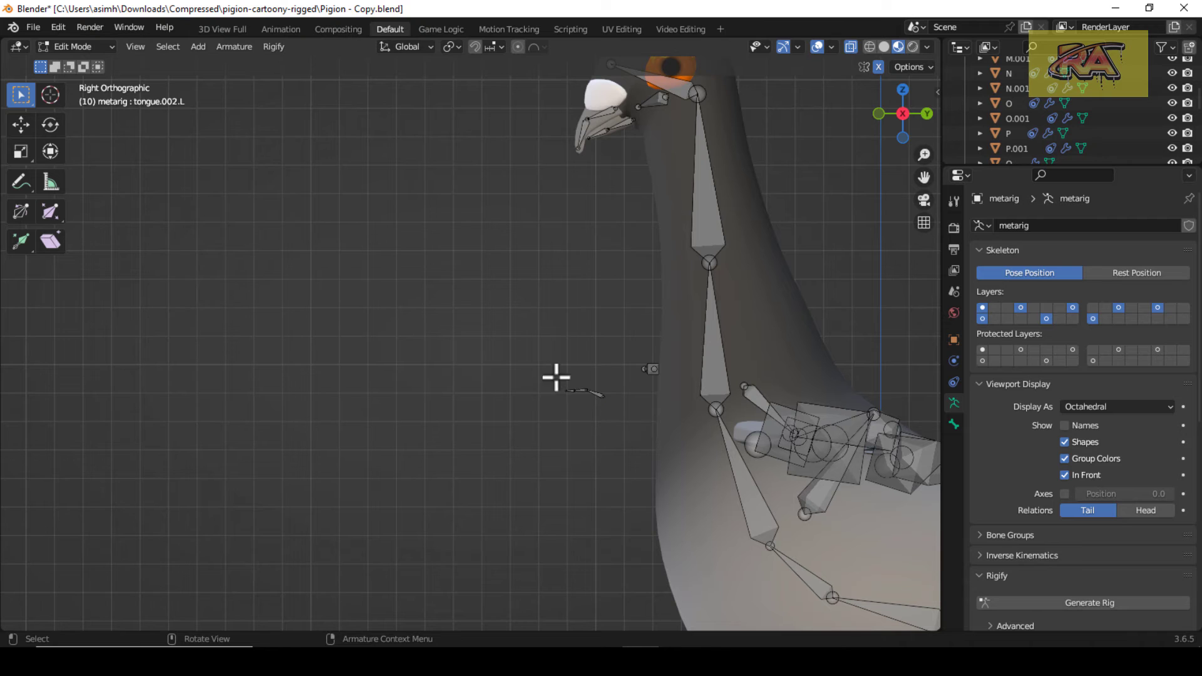
{"action": "left_click_drag", "start_coordinate": [556, 377], "coordinate": [620, 411]}
{"action": "key", "text": "g"}
{"action": "key", "text": "z"}
{"action": "left_click", "coordinate": [735, 142]}
{"action": "middle_click_drag", "start_coordinate": [736, 142], "coordinate": [719, 315], "text": "shift"}
{"action": "scroll", "coordinate": [603, 310], "scroll_direction": "up", "scroll_amount": 4}
{"action": "key", "text": "r"}
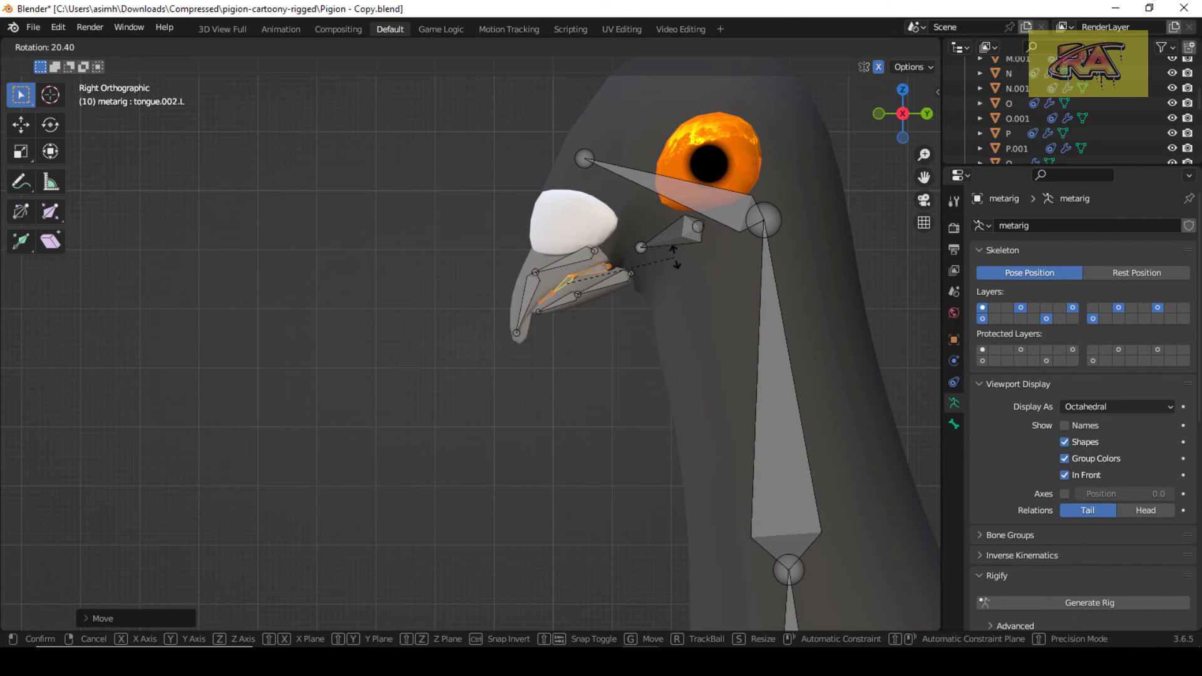
{"action": "left_click", "coordinate": [675, 257]}
Step: Move the outer end of the skull.006.L bone slightly inward along X in the front view
{"action": "key", "text": "KP_1"}
{"action": "left_click", "coordinate": [686, 249]}
{"action": "key", "text": "g"}
{"action": "key", "text": "x"}
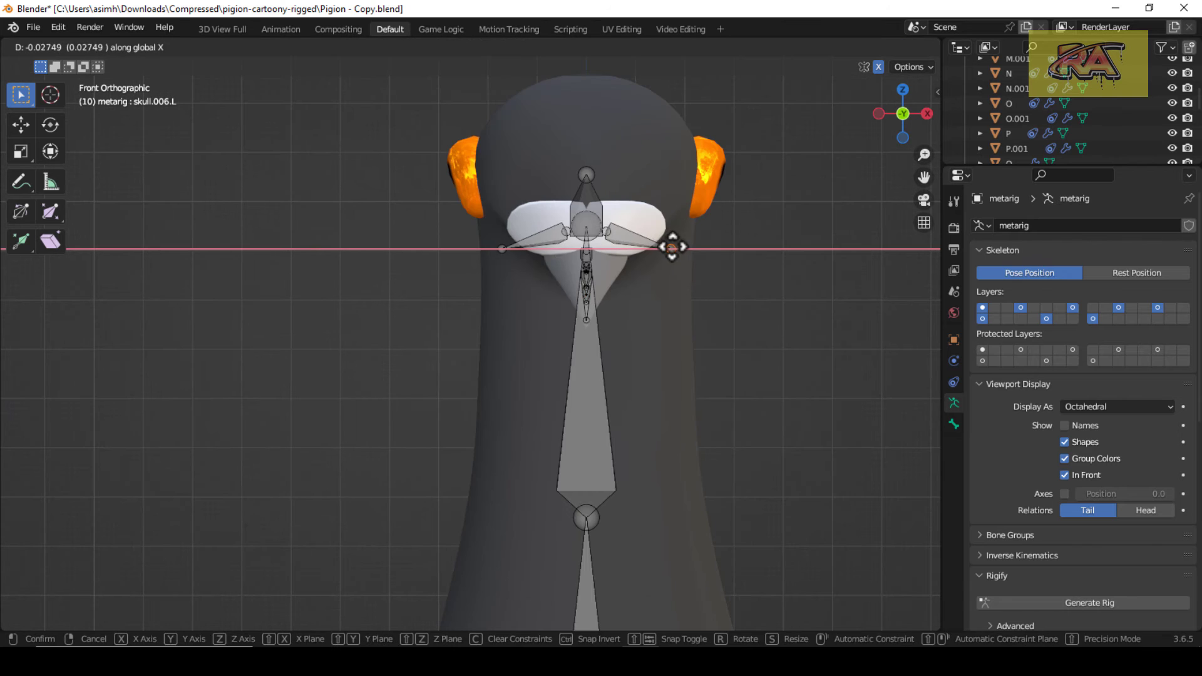
{"action": "left_click", "coordinate": [670, 247]}
Step: Move the eye.L bone up to the pigeon's eye and align it along X with the eyeball
{"action": "scroll", "coordinate": [739, 266], "scroll_direction": "down", "scroll_amount": 4}
{"action": "key", "text": "KP_3"}
{"action": "left_click", "coordinate": [703, 505]}
{"action": "key", "text": "KP_1"}
{"action": "key", "text": "g"}
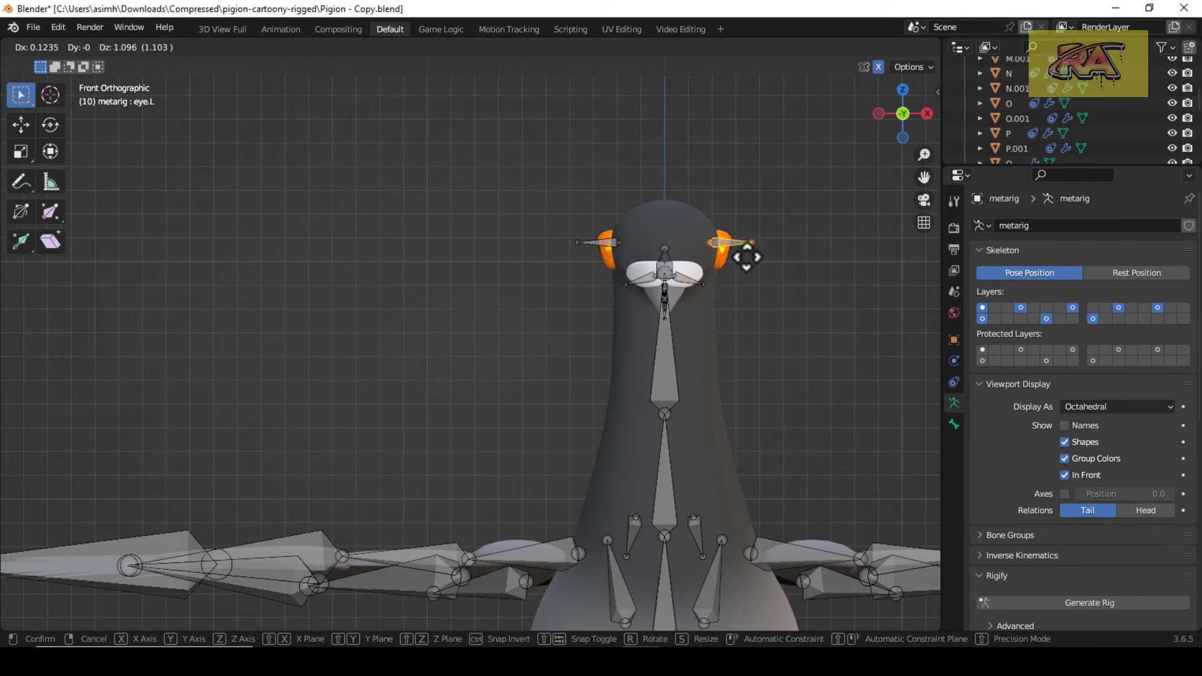
{"action": "key", "text": "x"}
{"action": "left_click", "coordinate": [731, 257]}
{"action": "key", "text": "KP_3"}
{"action": "scroll", "coordinate": [731, 251], "scroll_direction": "up", "scroll_amount": 4}
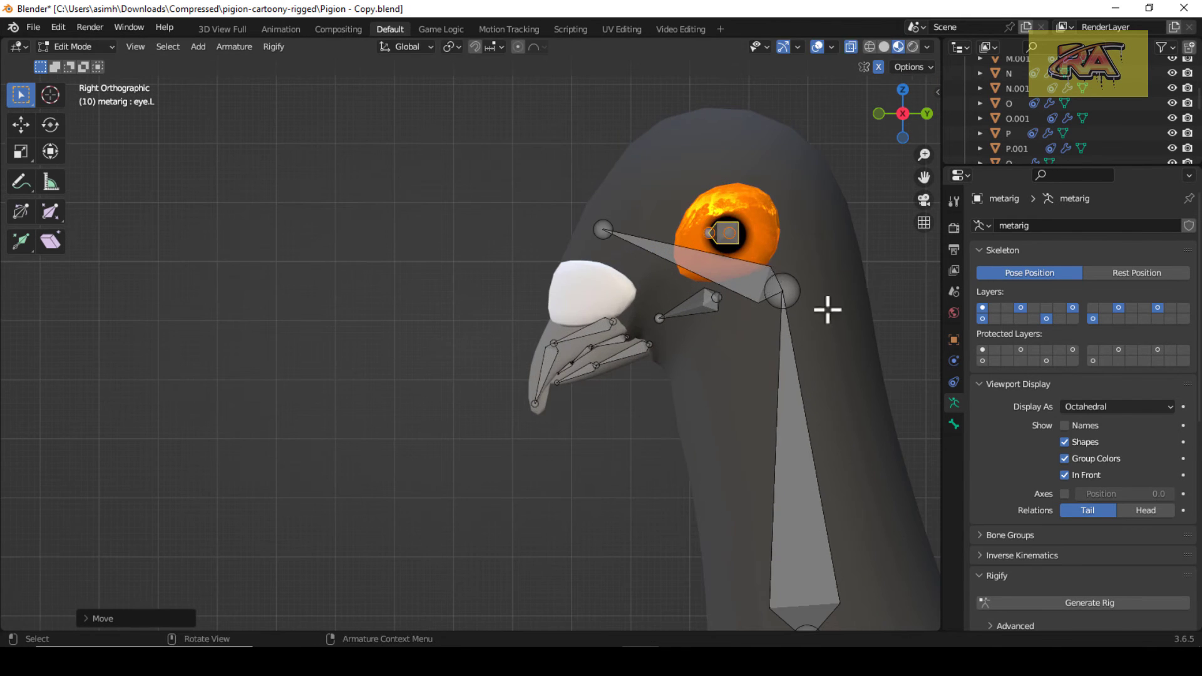
Step: Nudge the spine joint at spine.004 and the next joint toward the chest slightly upward in the side view
{"action": "key", "text": "KP_1"}
{"action": "scroll", "coordinate": [792, 323], "scroll_direction": "down", "scroll_amount": 8}
{"action": "middle_click_drag", "start_coordinate": [792, 322], "coordinate": [438, 207], "text": "shift"}
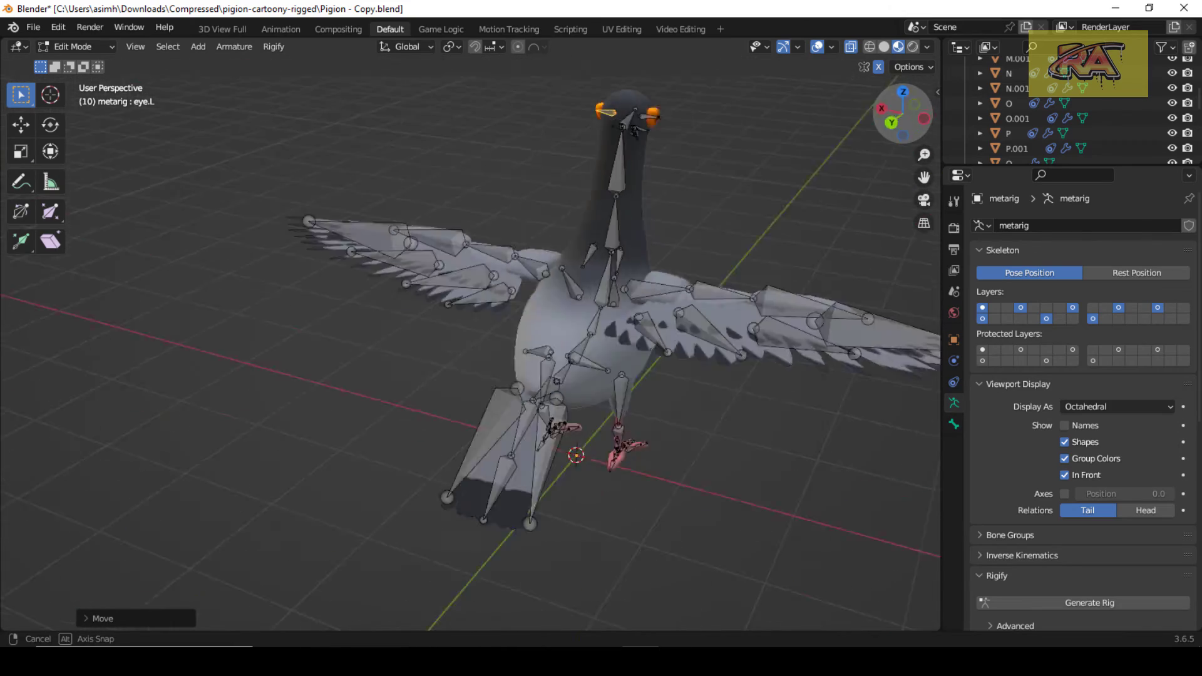
{"action": "middle_click_drag", "start_coordinate": [889, 370], "coordinate": [663, 338]}
{"action": "key", "text": "KP_3"}
{"action": "scroll", "coordinate": [695, 337], "scroll_direction": "up", "scroll_amount": 4}
{"action": "scroll", "coordinate": [695, 338], "scroll_direction": "down", "scroll_amount": 2}
{"action": "left_click", "coordinate": [694, 349]}
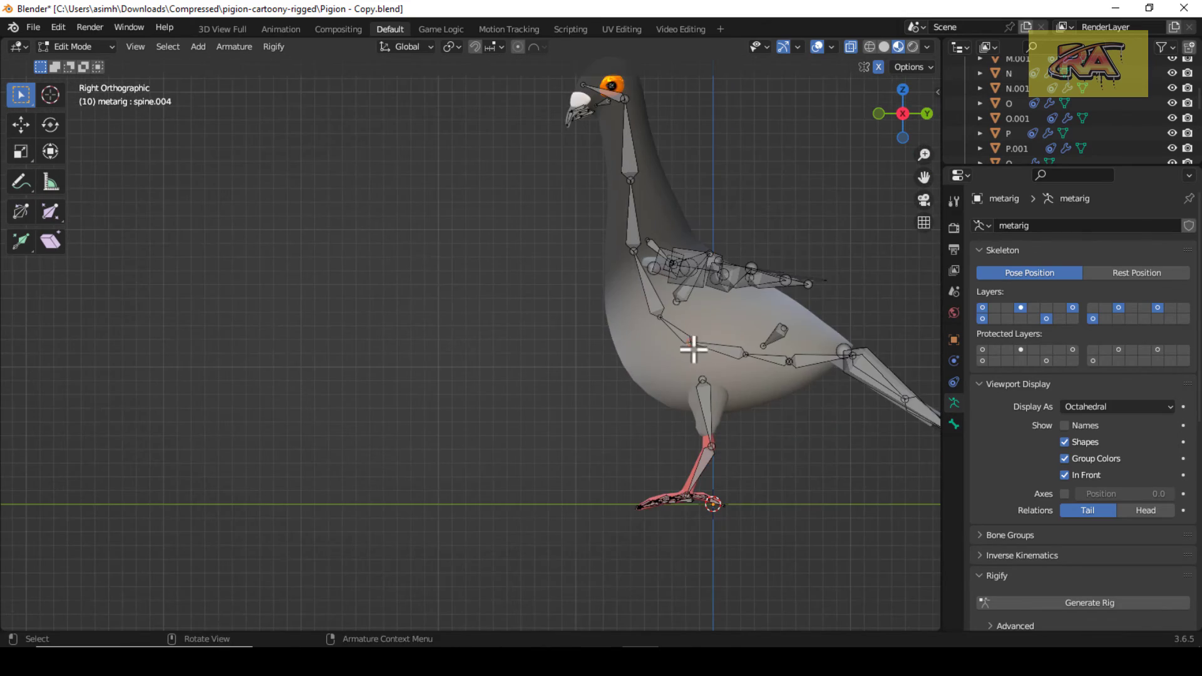
{"action": "key", "text": "g"}
{"action": "left_click", "coordinate": [698, 345]}
{"action": "left_click", "coordinate": [658, 319]}
{"action": "key", "text": "g"}
{"action": "left_click", "coordinate": [660, 316]}
Step: Adjust the rear end of spine.002 and the adjoining t_feather.L root to meet at the base of the tail
{"action": "scroll", "coordinate": [663, 273], "scroll_direction": "down", "scroll_amount": 1}
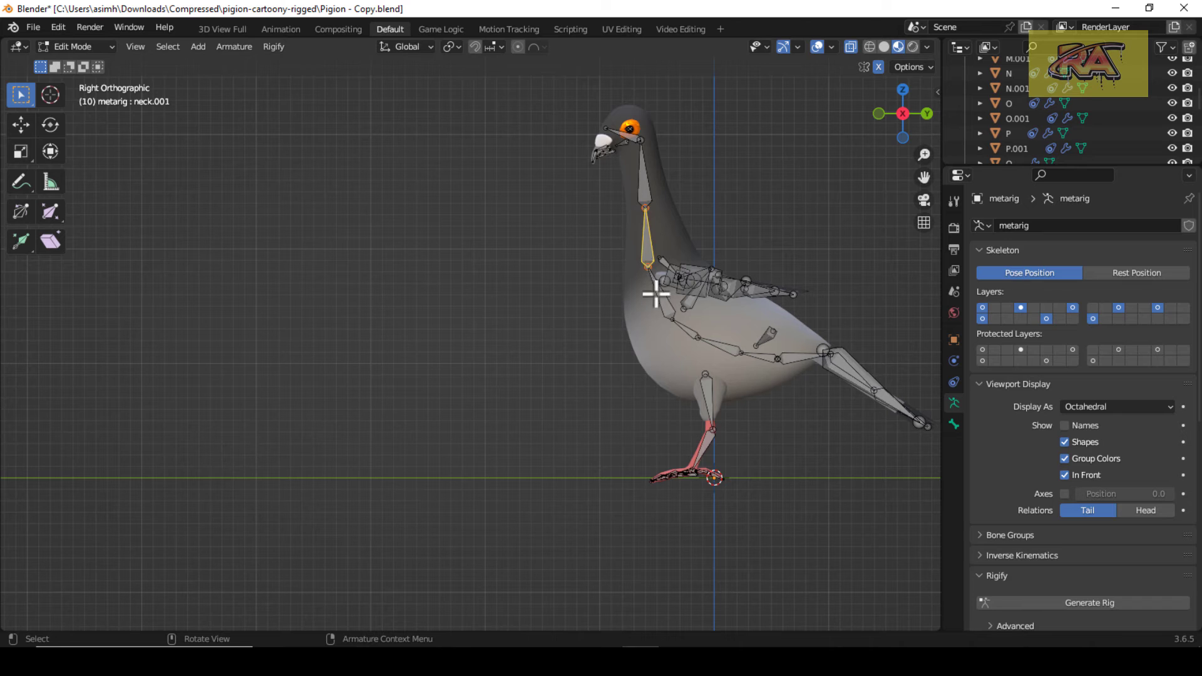
{"action": "left_click", "coordinate": [819, 360]}
{"action": "scroll", "coordinate": [833, 355], "scroll_direction": "up", "scroll_amount": 3}
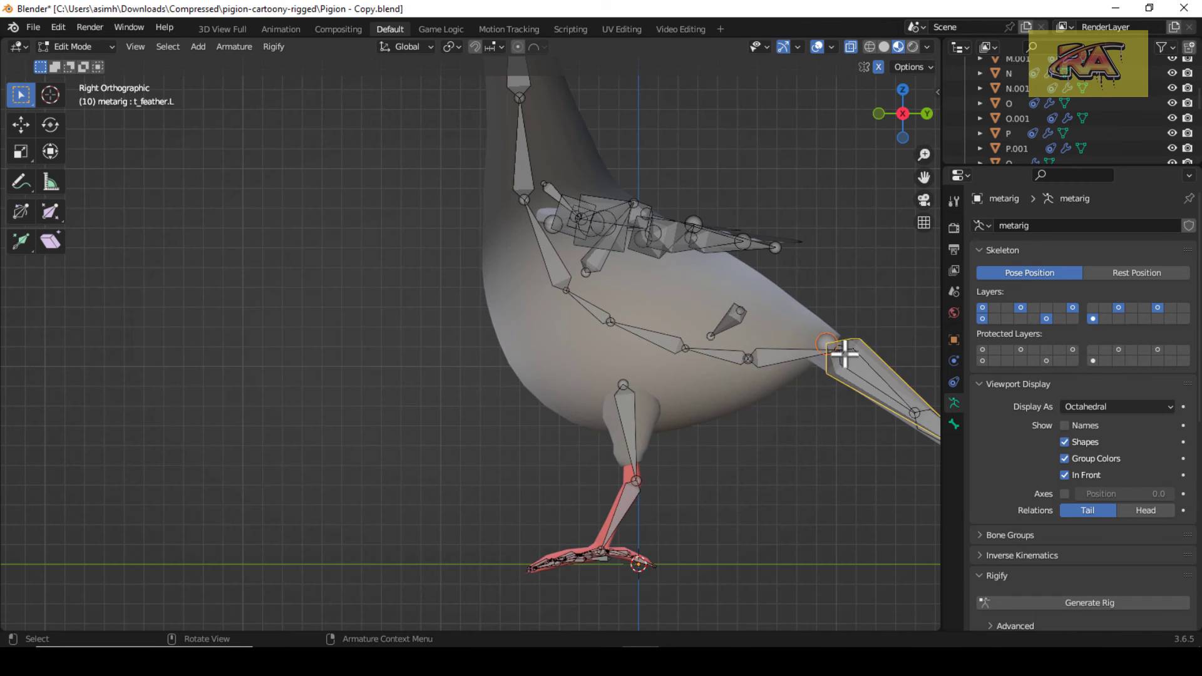
{"action": "key", "text": "g"}
{"action": "left_click", "coordinate": [817, 346]}
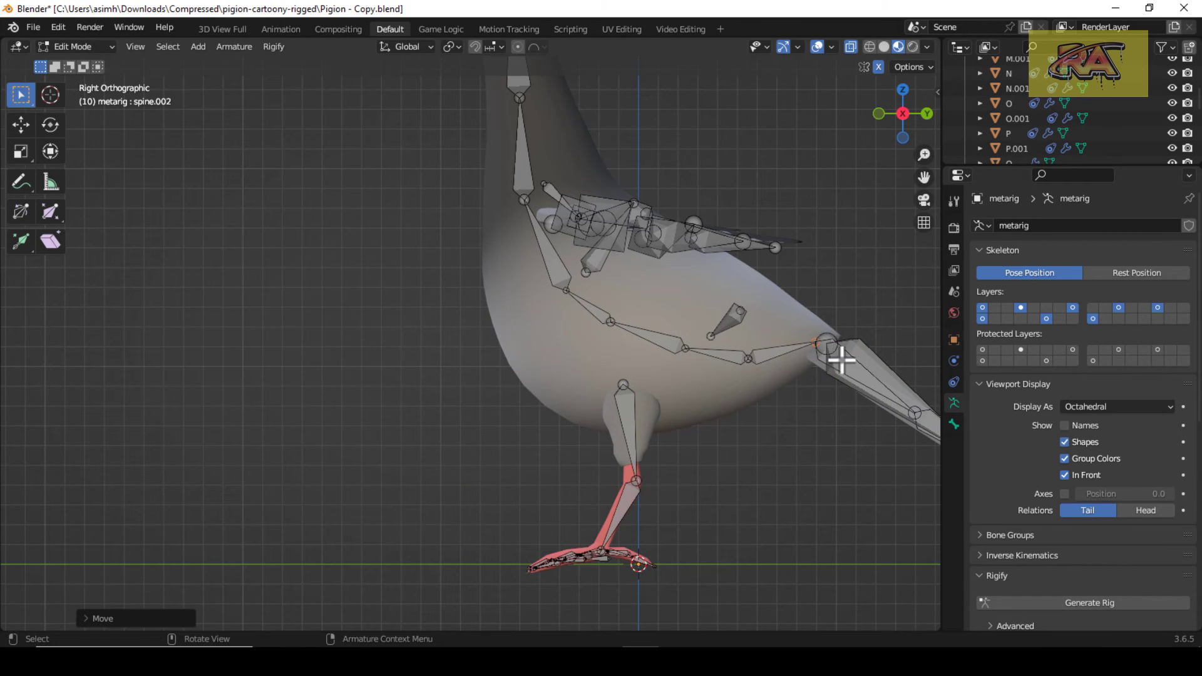
{"action": "left_click", "coordinate": [832, 341]}
{"action": "key", "text": "g"}
{"action": "left_click", "coordinate": [839, 352]}
{"action": "left_click", "coordinate": [818, 345]}
Step: Select all the bones, return to Object Mode and apply the metarig's object transforms
{"action": "scroll", "coordinate": [757, 338], "scroll_direction": "down", "scroll_amount": 3}
{"action": "key", "text": "a"}
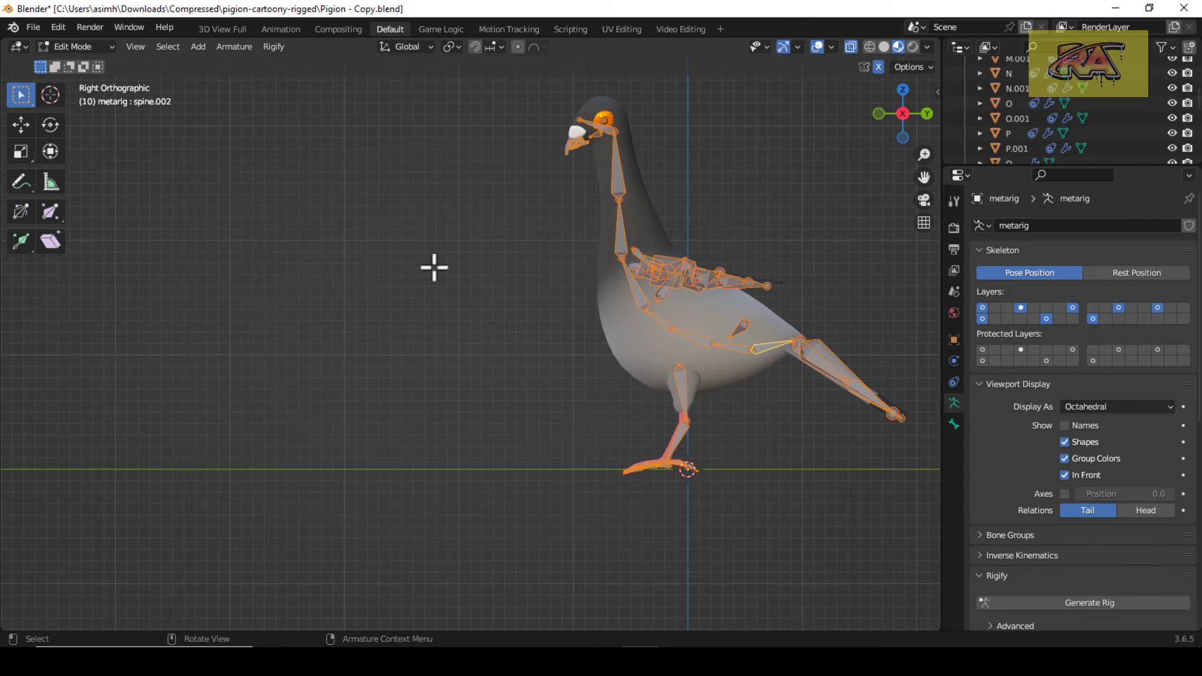
{"action": "left_click", "coordinate": [84, 63]}
{"action": "left_click", "coordinate": [853, 48]}
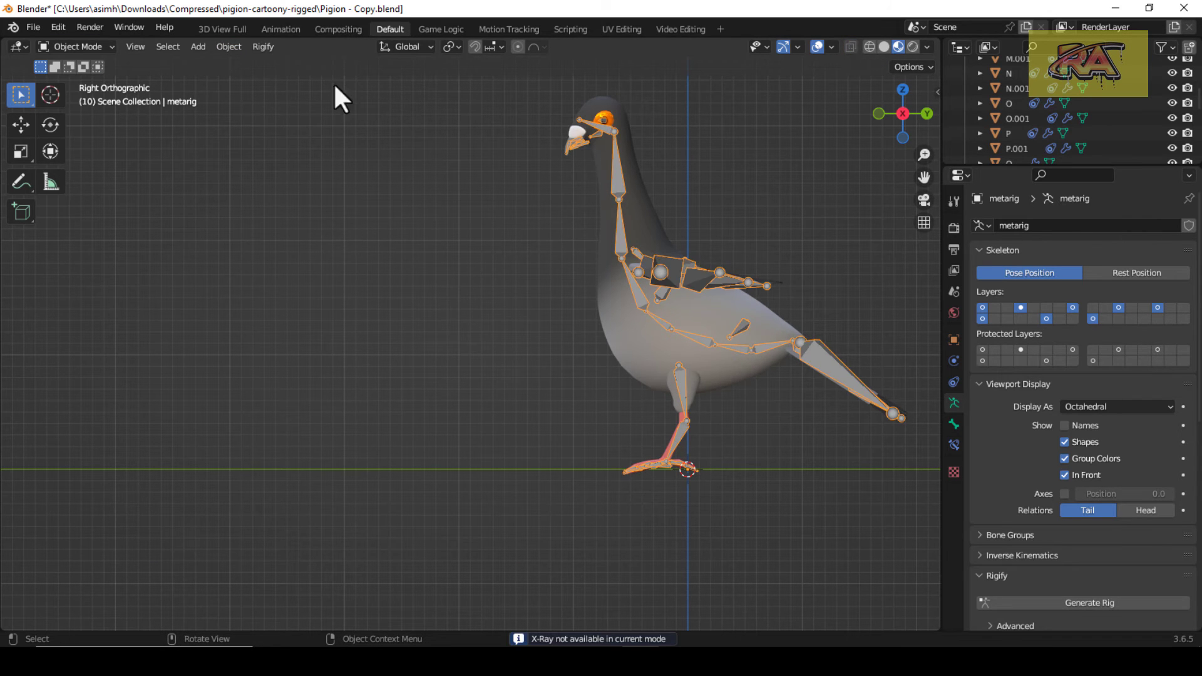
{"action": "left_click", "coordinate": [227, 47]}
{"action": "mouse_move", "coordinate": [276, 124]}
{"action": "left_click", "coordinate": [421, 171]}
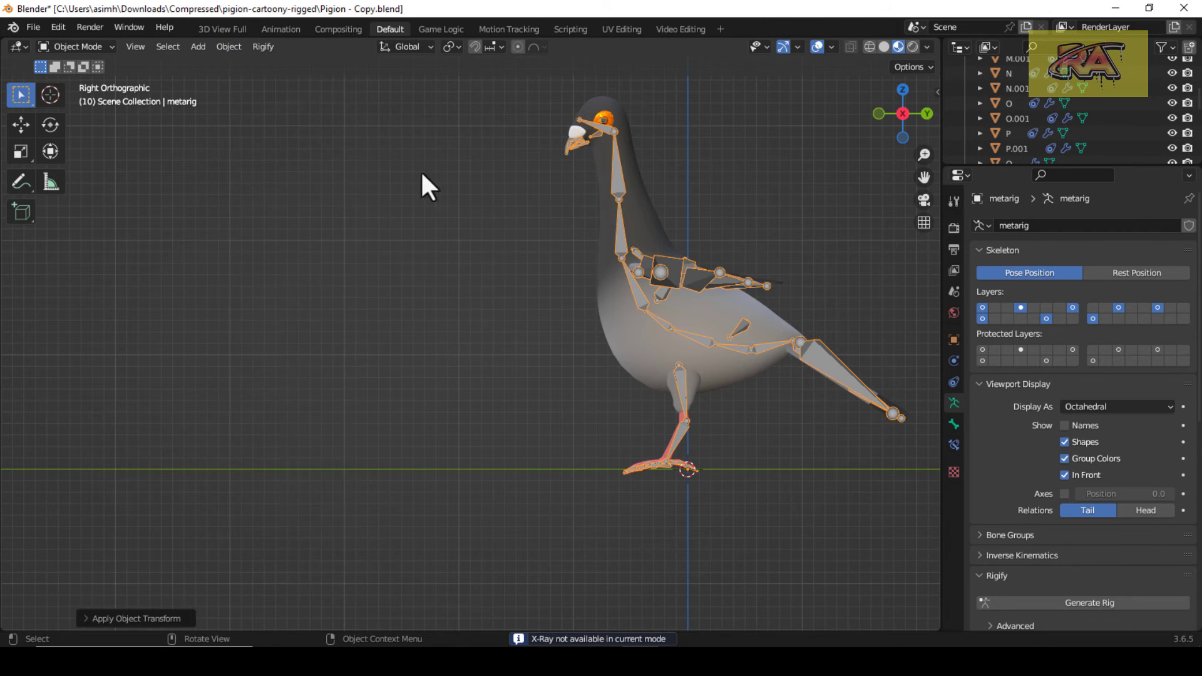
Step: Generate the Rigify control rig from the fitted metarig
{"action": "mouse_move", "coordinate": [898, 118]}
{"action": "left_mouse_down"}
{"action": "mouse_move", "coordinate": [865, 127]}
{"action": "mouse_move", "coordinate": [904, 120]}
{"action": "left_mouse_up"}
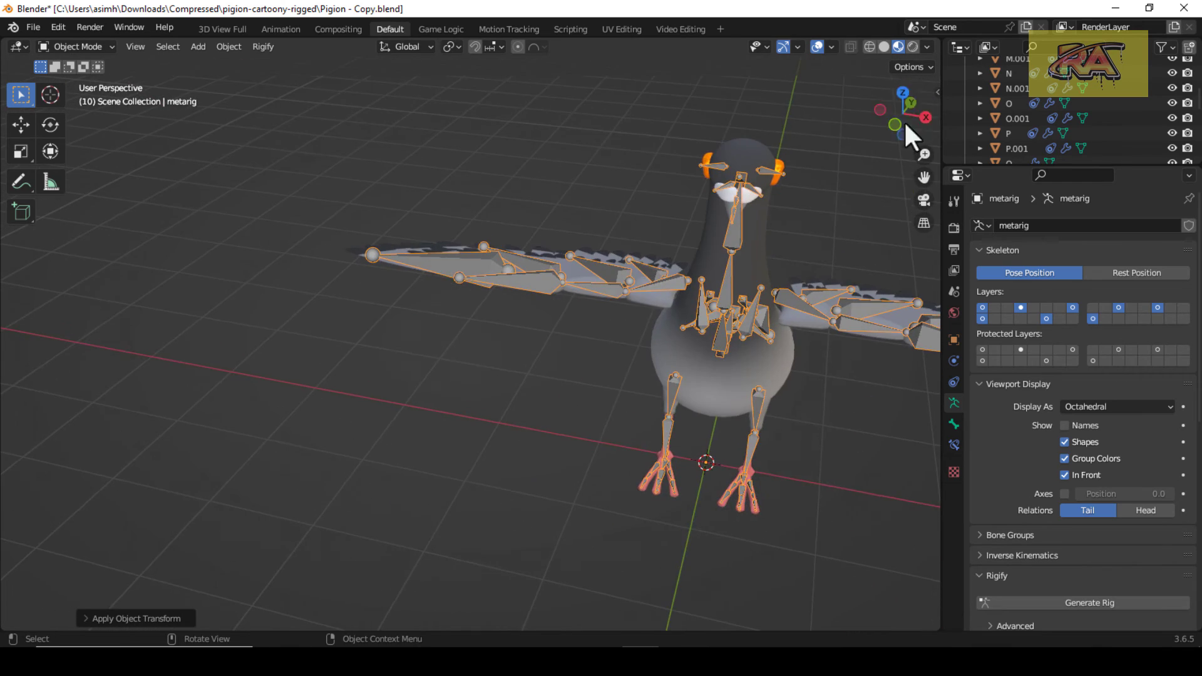
{"action": "left_click", "coordinate": [902, 124]}
{"action": "mouse_move", "coordinate": [925, 178]}
{"action": "left_mouse_down"}
{"action": "mouse_move", "coordinate": [558, 194]}
{"action": "mouse_move", "coordinate": [924, 180]}
{"action": "left_mouse_up"}
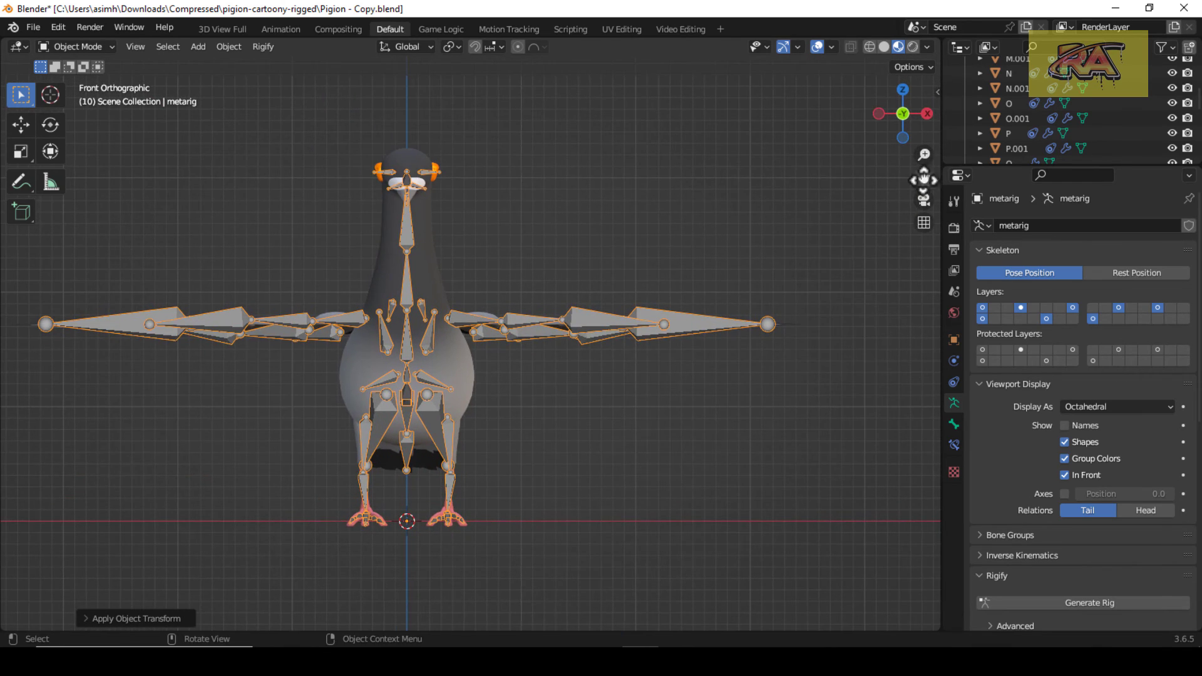
{"action": "left_click", "coordinate": [264, 46]}
{"action": "left_click", "coordinate": [304, 63]}
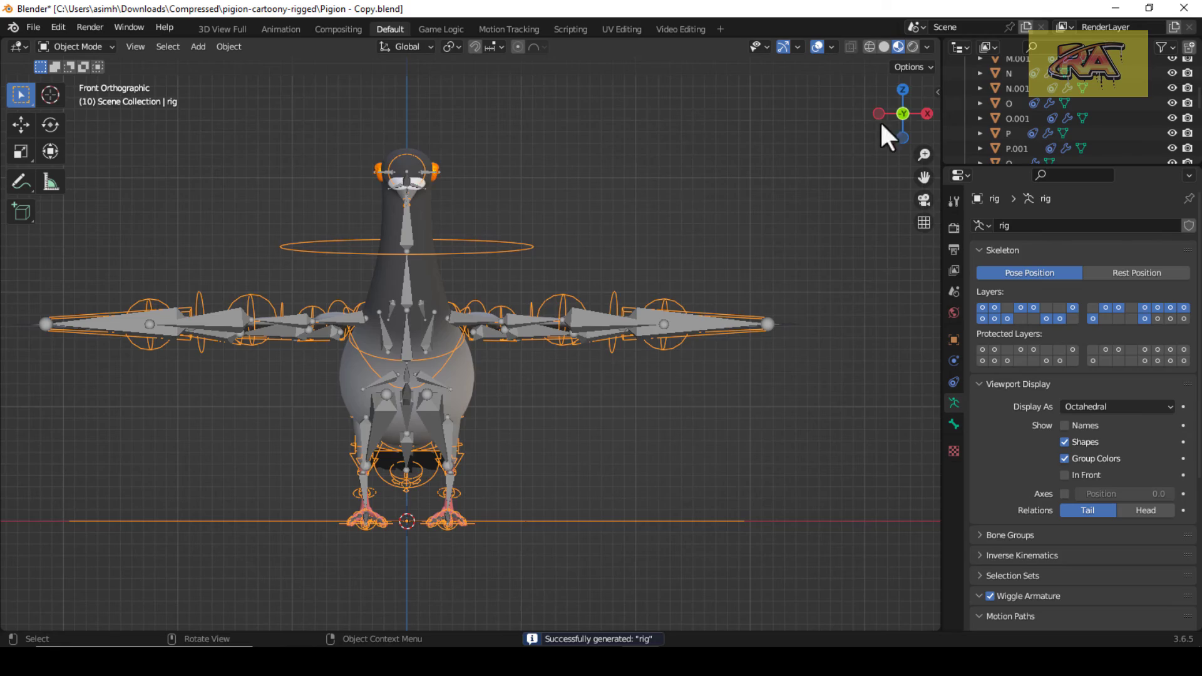
{"action": "left_click_drag", "start_coordinate": [884, 126], "coordinate": [1074, 134]}
{"action": "mouse_move", "coordinate": [720, 139]}
{"action": "left_mouse_down"}
{"action": "mouse_move", "coordinate": [695, 141]}
{"action": "mouse_move", "coordinate": [729, 140]}
{"action": "left_mouse_up"}
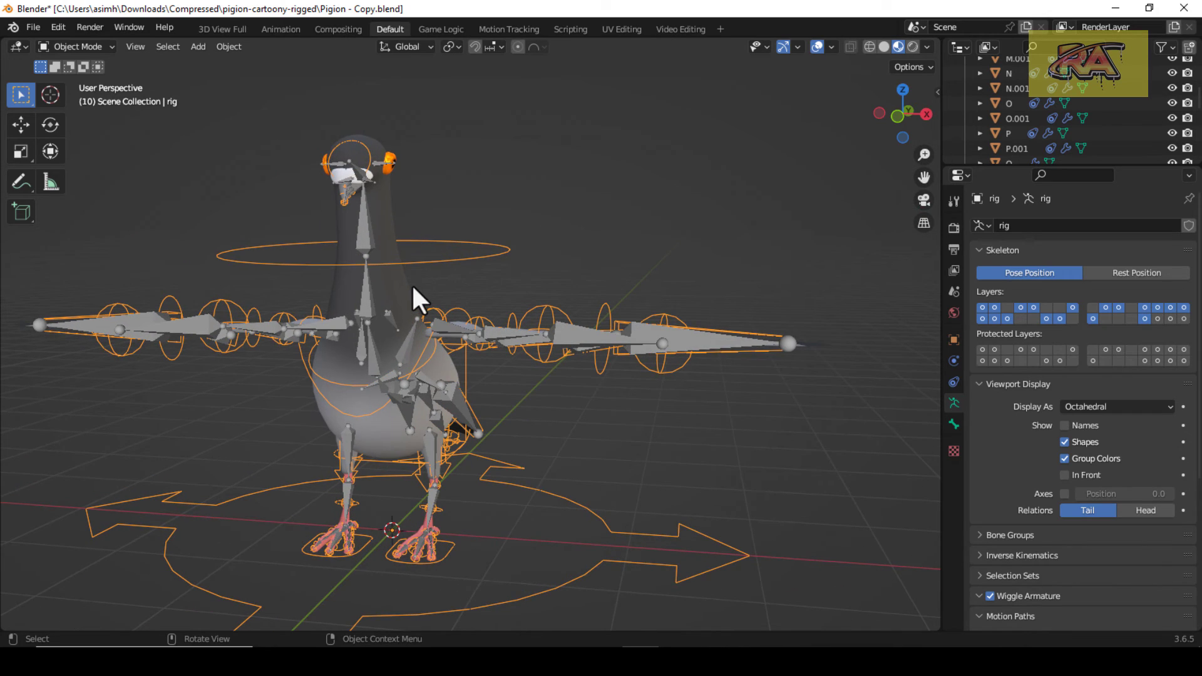
{"action": "key", "text": "a"}
{"action": "left_click", "coordinate": [367, 292], "text": "shift"}
{"action": "left_click", "coordinate": [367, 291], "text": "shift"}
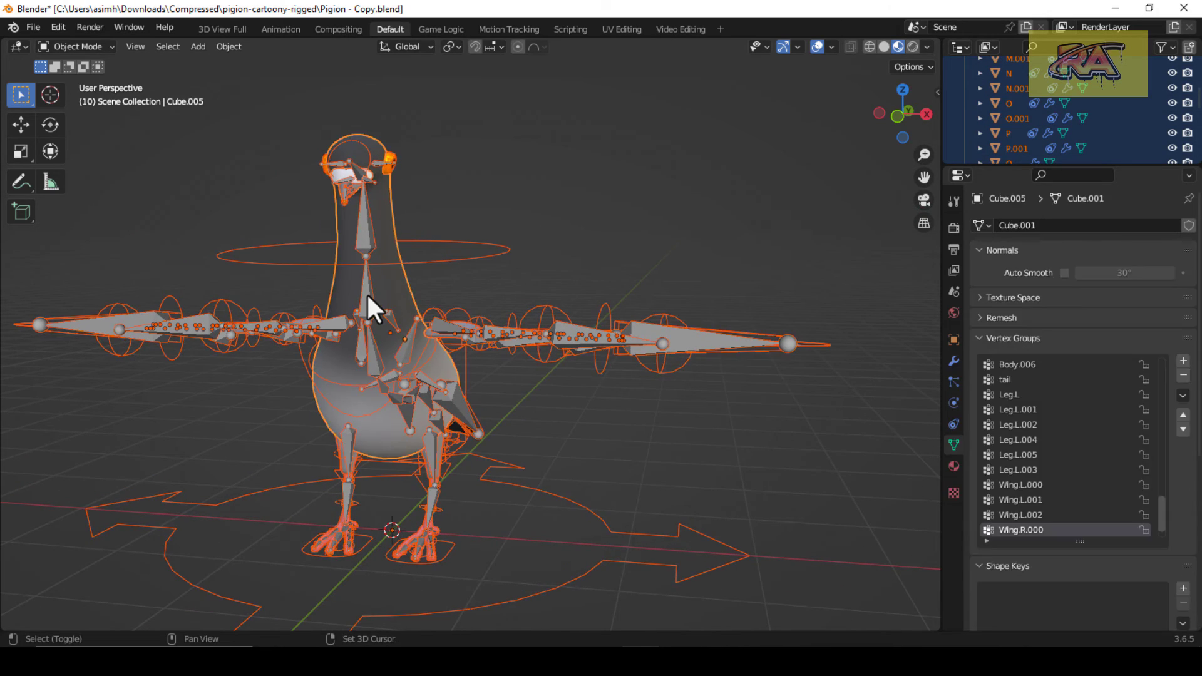
{"action": "left_click", "coordinate": [366, 292], "text": "shift"}
{"action": "left_click", "coordinate": [486, 201]}
Step: Select all objects with the generated rig active and parent them to it with automatic weights
{"action": "left_click", "coordinate": [452, 262]}
{"action": "key", "text": "a"}
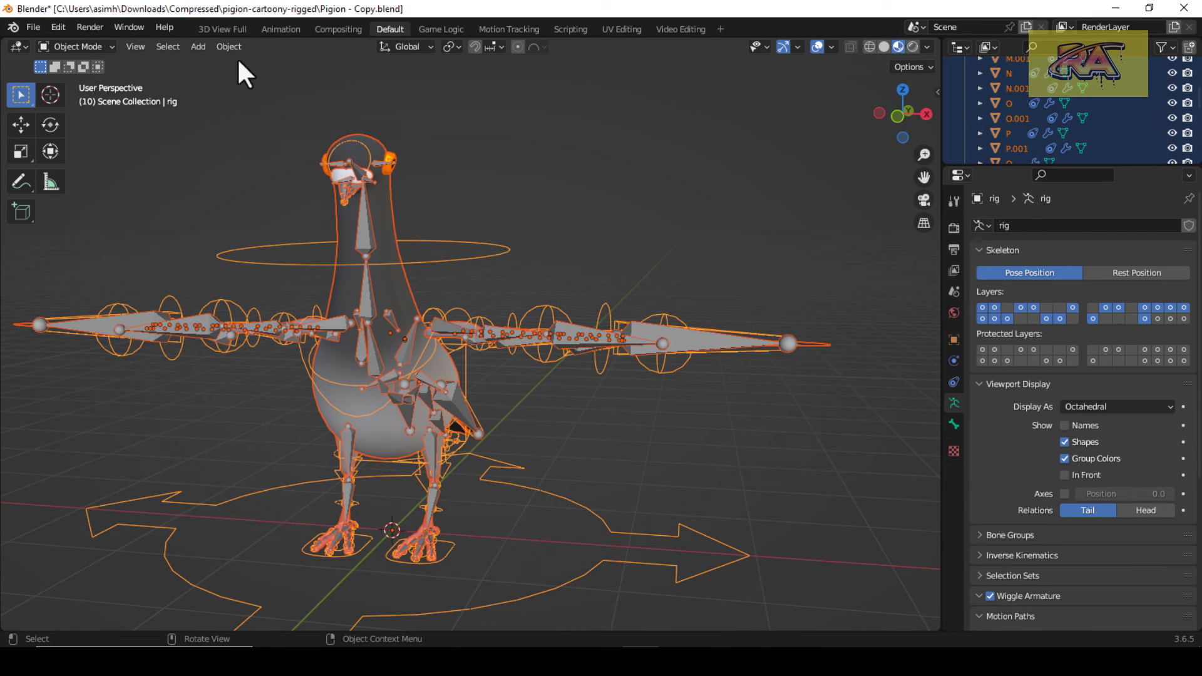
{"action": "left_click", "coordinate": [229, 46]}
{"action": "mouse_move", "coordinate": [285, 266]}
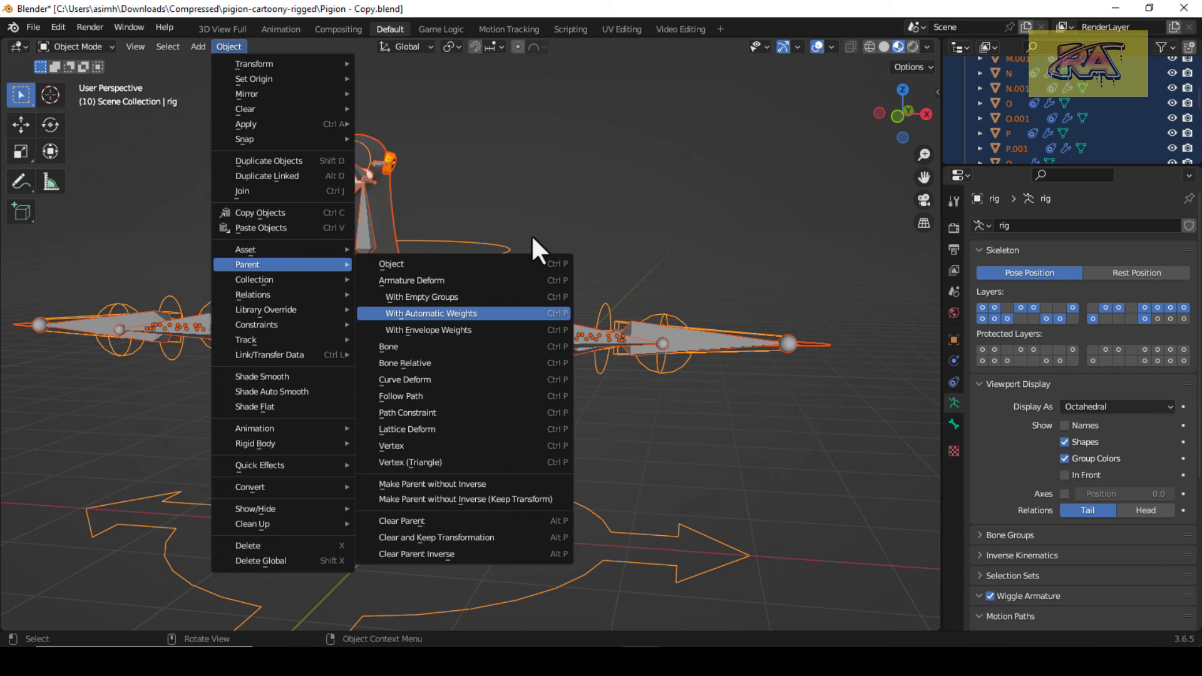
{"action": "left_click", "coordinate": [543, 213]}
Step: Select the generated rig and switch it to Pose Mode
{"action": "left_click", "coordinate": [374, 156]}
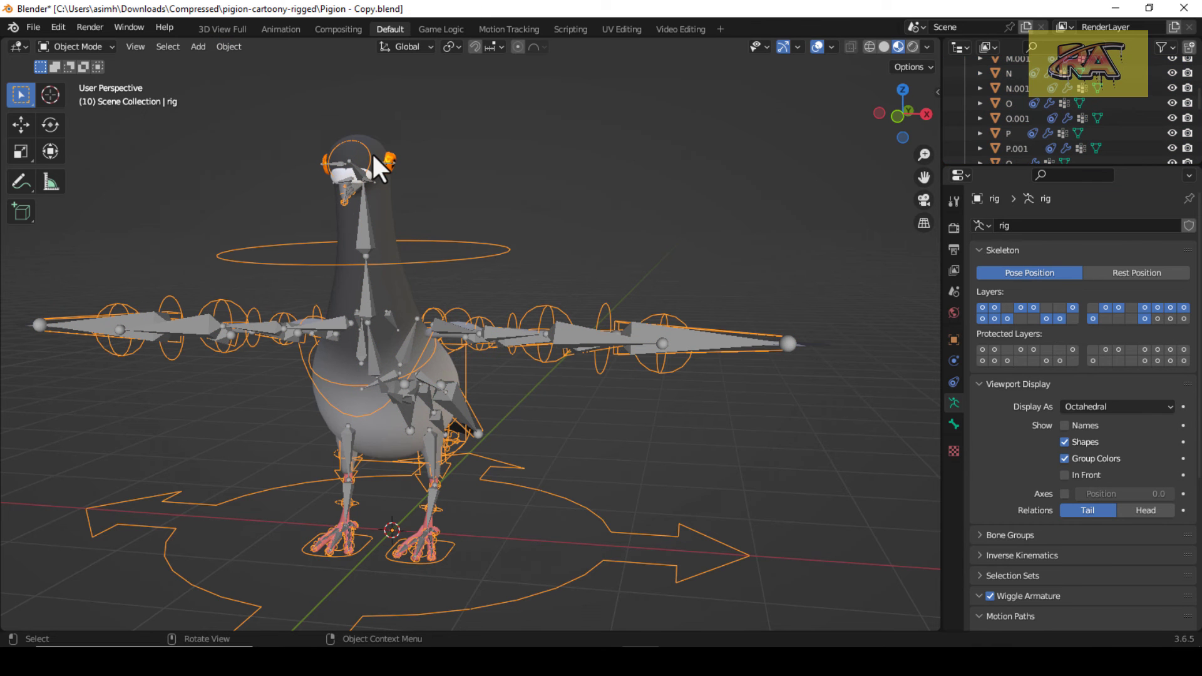
{"action": "left_click", "coordinate": [87, 98]}
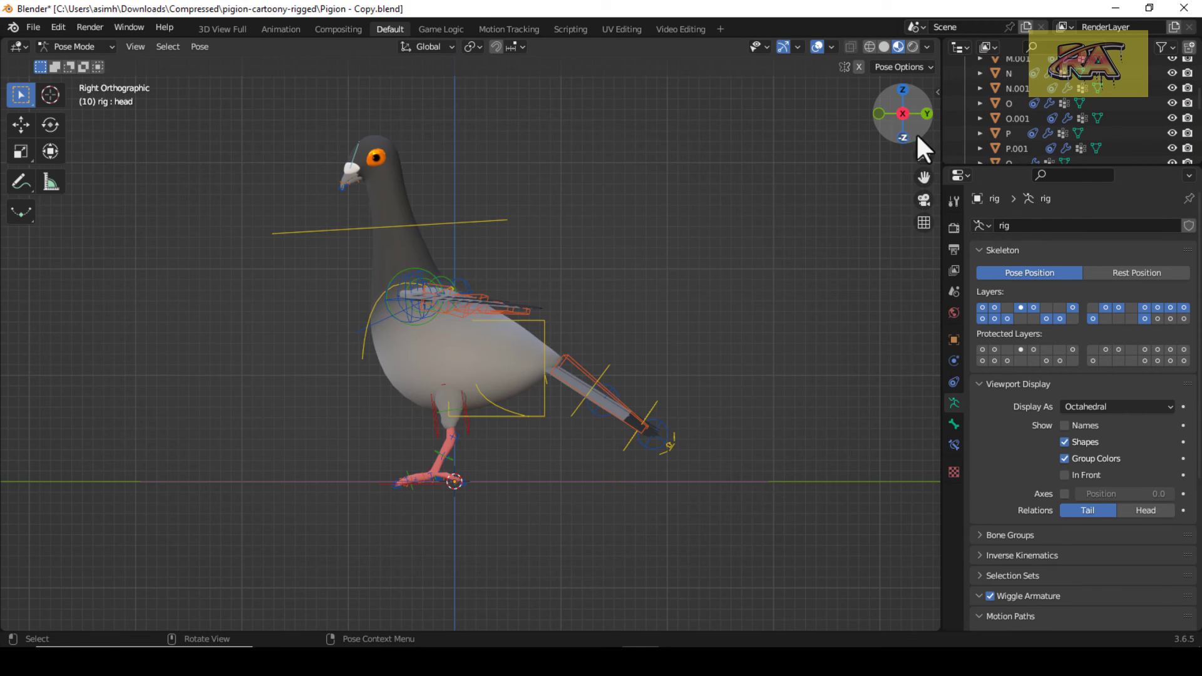
{"action": "mouse_move", "coordinate": [916, 133]}
{"action": "left_mouse_down"}
{"action": "mouse_move", "coordinate": [977, 176]}
{"action": "mouse_move", "coordinate": [932, 149]}
{"action": "left_mouse_up"}
{"action": "scroll", "coordinate": [468, 389], "scroll_direction": "up", "scroll_amount": 2}
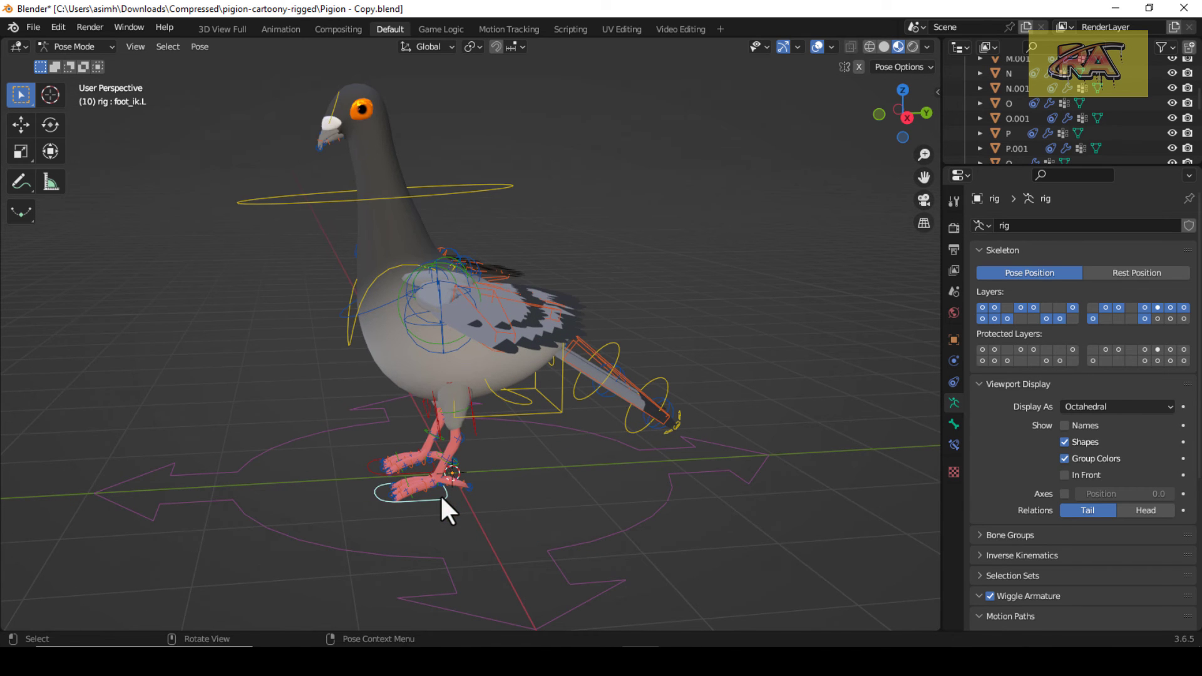
Step: Move the left foot IK control forward and up off the ground, and rotate the chest control to tilt the upper body slightly backward
{"action": "key", "text": "g"}
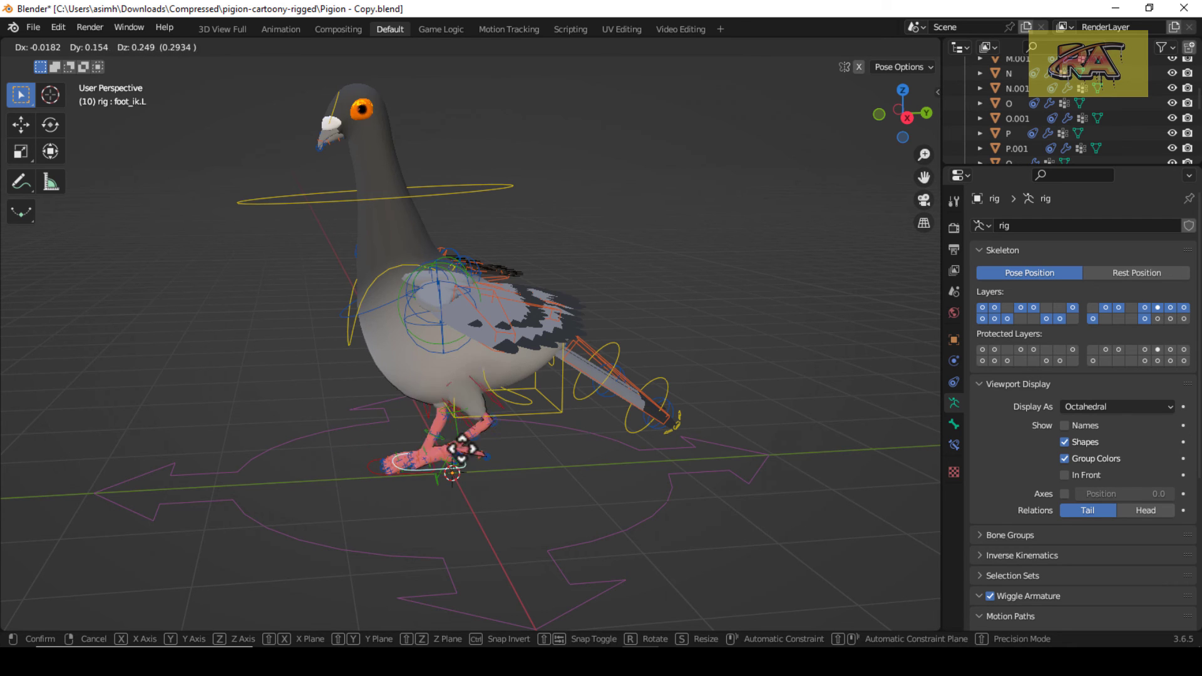
{"action": "left_click", "coordinate": [398, 446]}
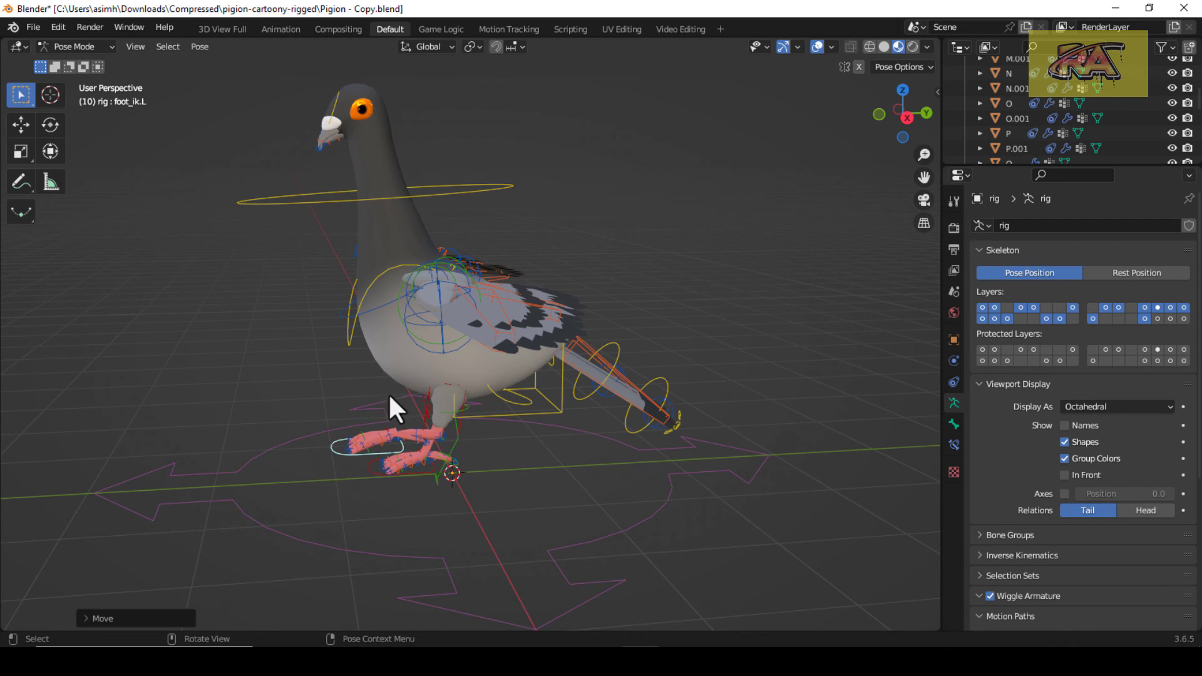
{"action": "left_click", "coordinate": [361, 306]}
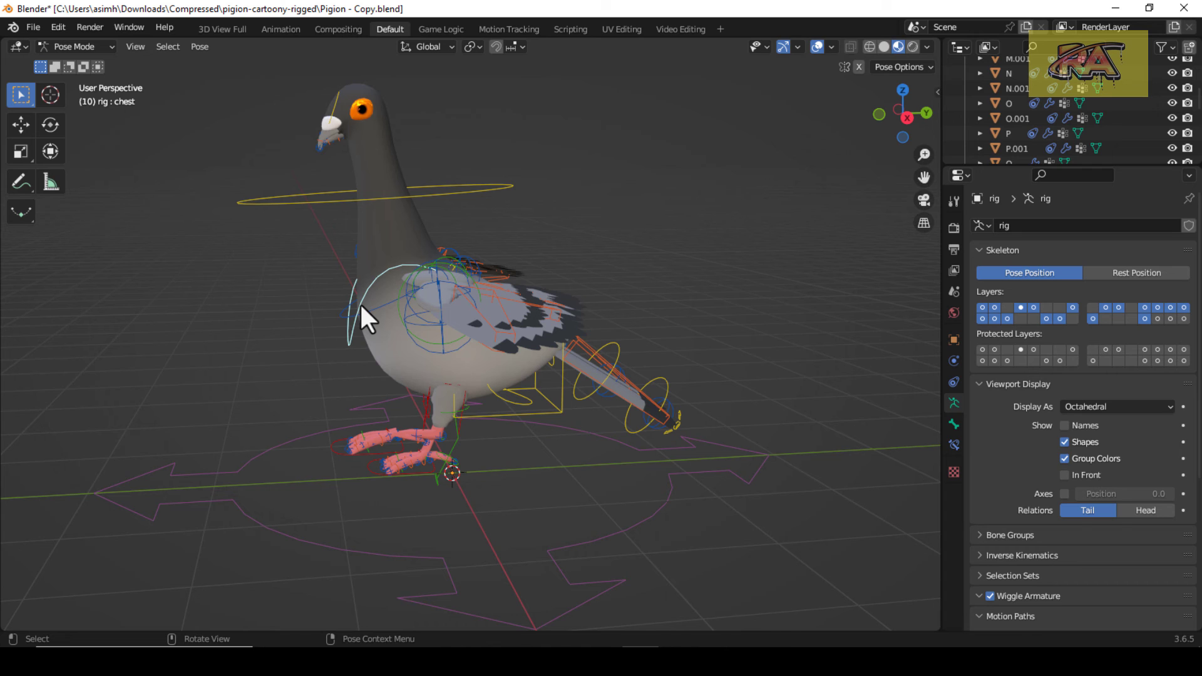
{"action": "key", "text": "r"}
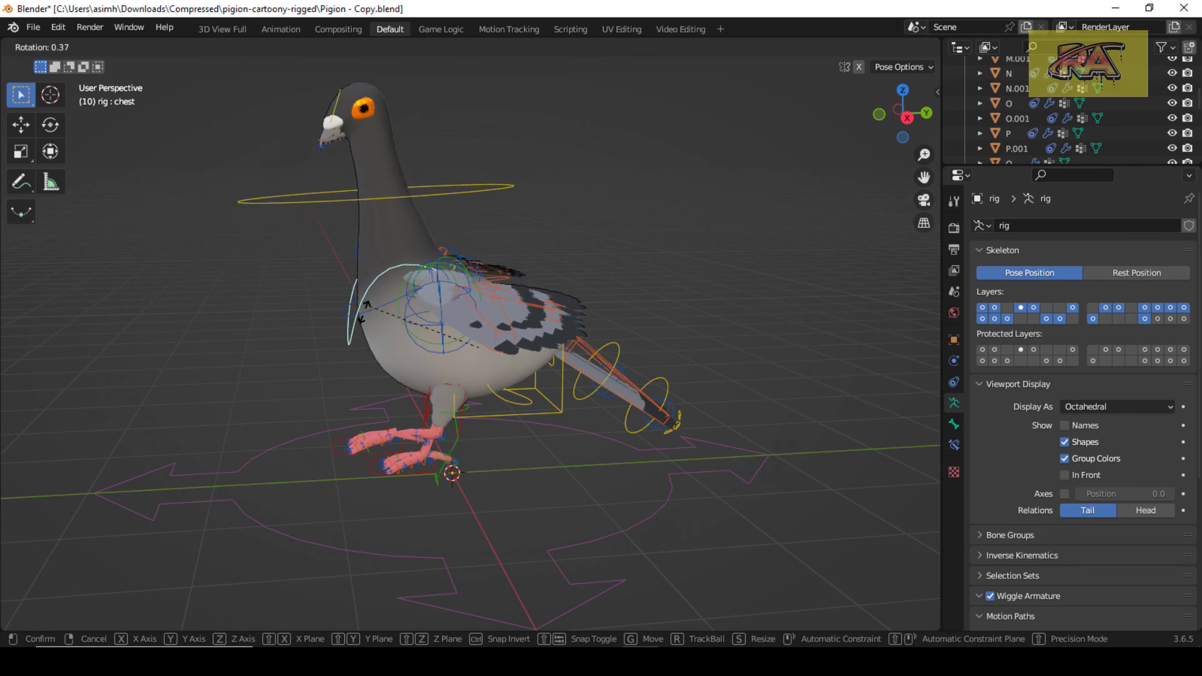
{"action": "left_click", "coordinate": [377, 299]}
Step: Lower the torso control by about 0.04 along the global Z axis
{"action": "left_click", "coordinate": [524, 413]}
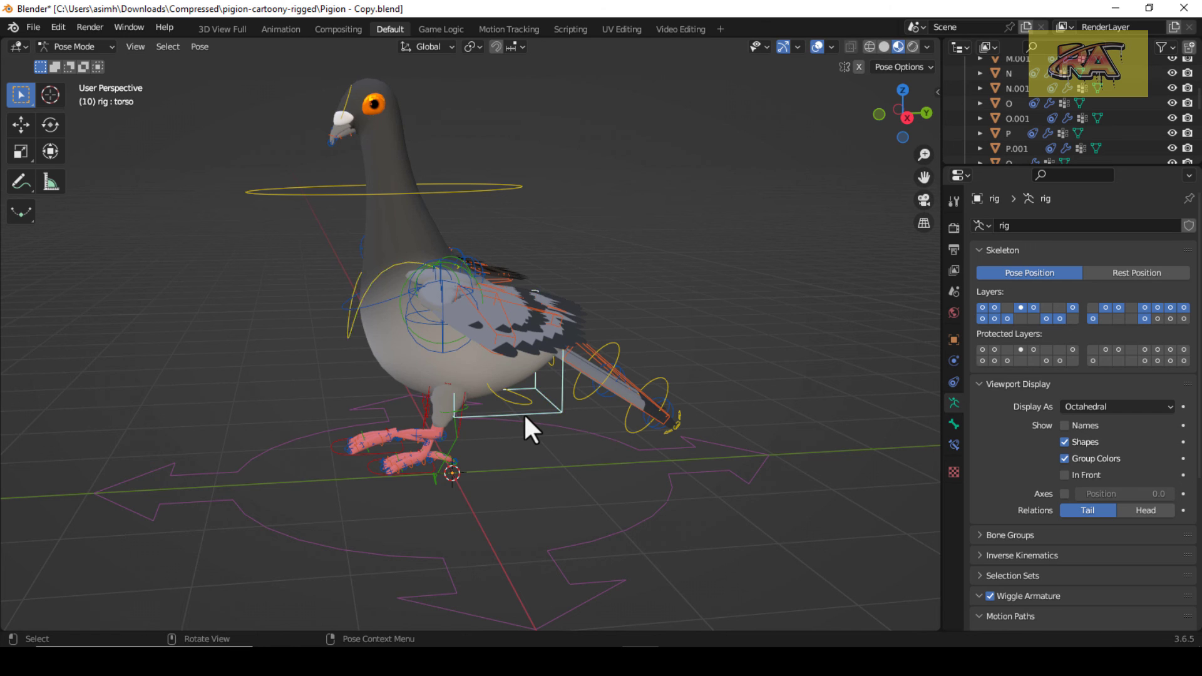
{"action": "key", "text": "g"}
{"action": "key", "text": "z"}
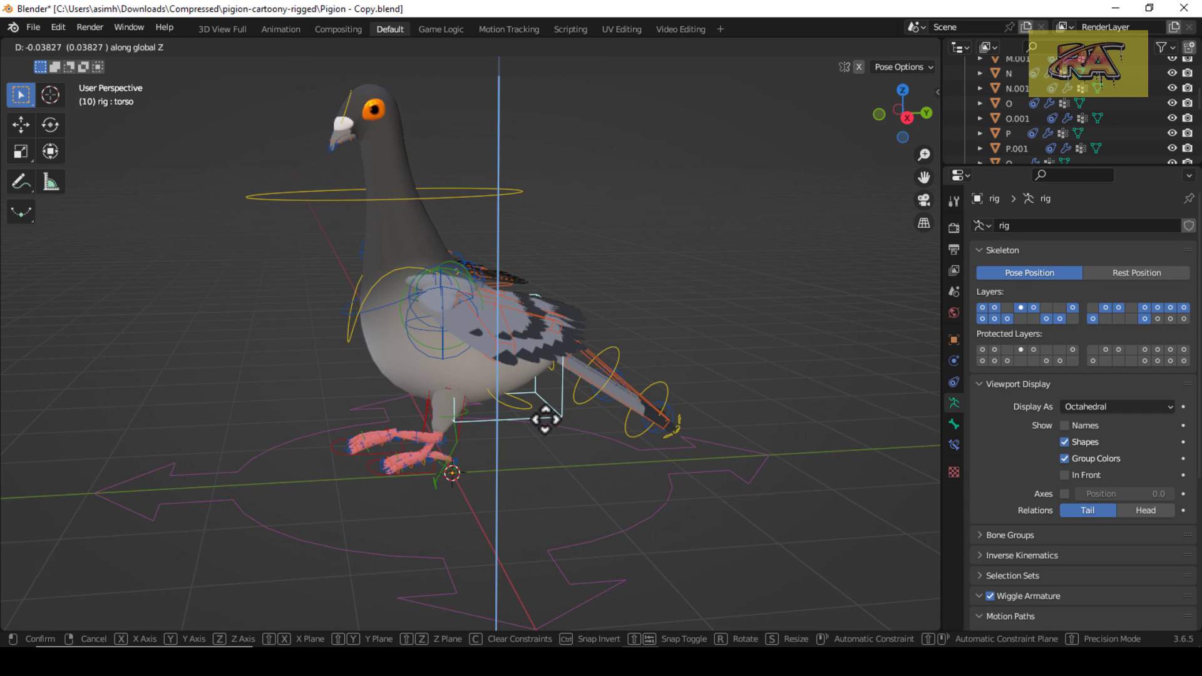
{"action": "left_click", "coordinate": [518, 405]}
Step: Try rotating the hips control, and rotate the master control at the tail tip to raise the tail upward
{"action": "left_click", "coordinate": [517, 404]}
{"action": "key", "text": "r"}
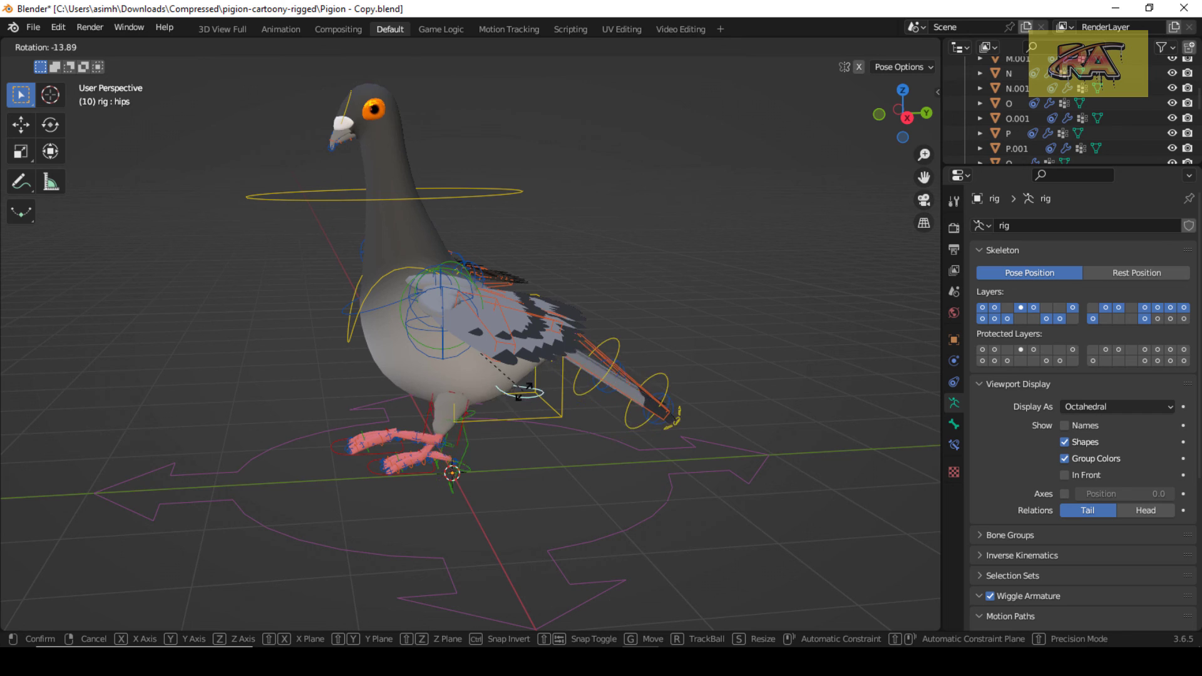
{"action": "left_click", "coordinate": [514, 413]}
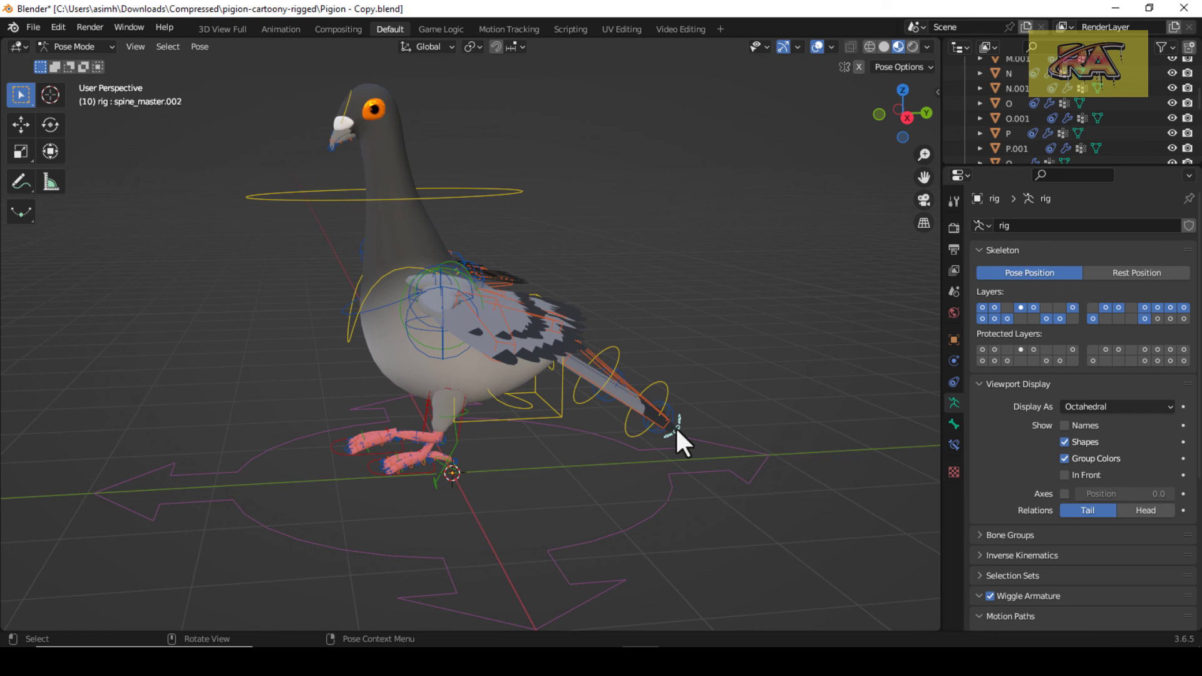
{"action": "key", "text": "r"}
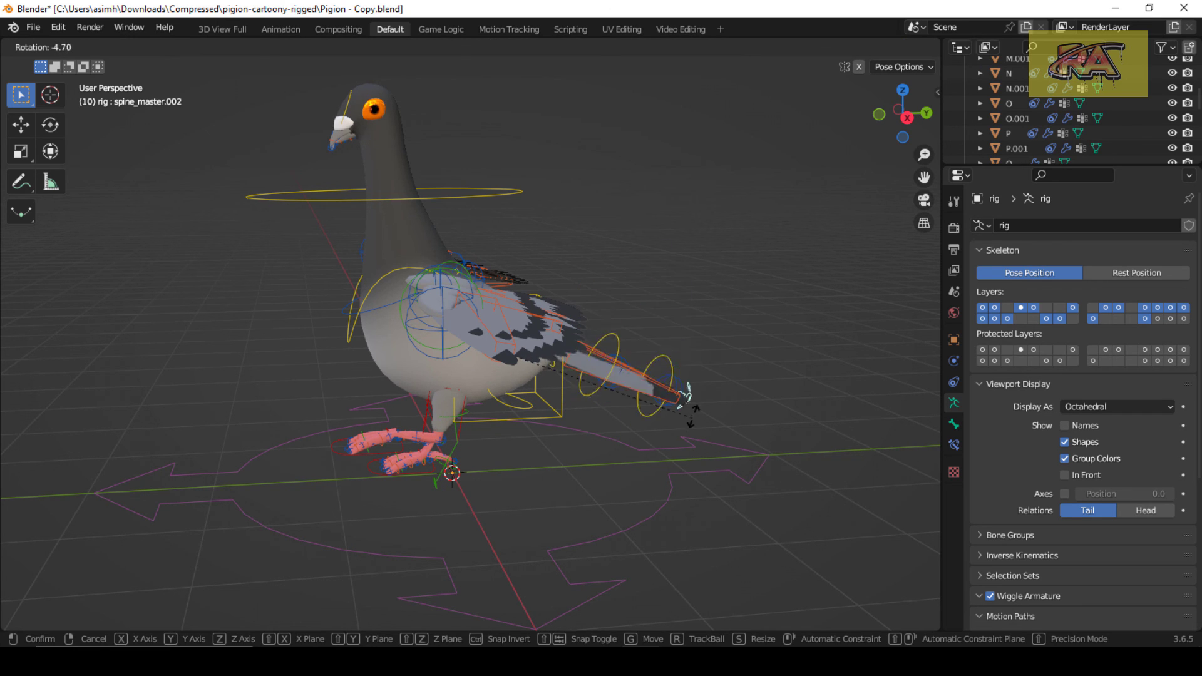
{"action": "left_click", "coordinate": [699, 362]}
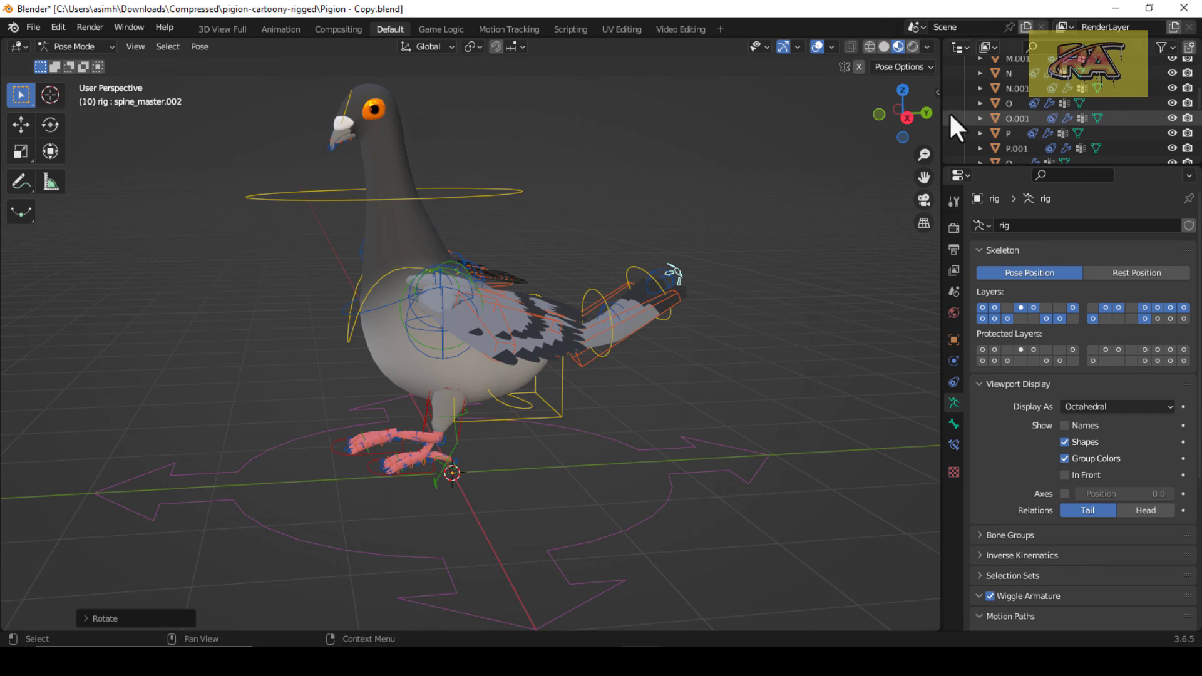